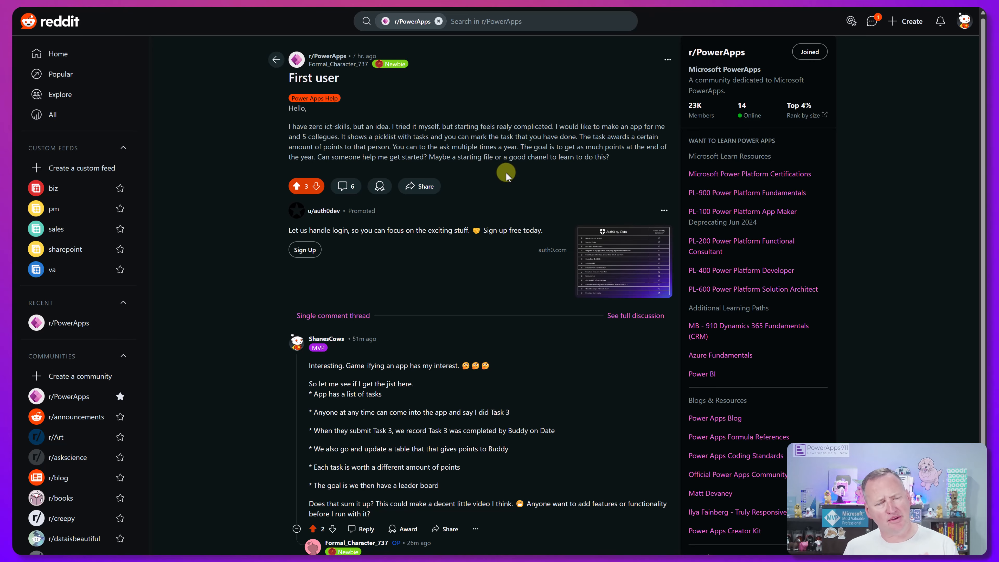
scroll(506, 173, down, 1)
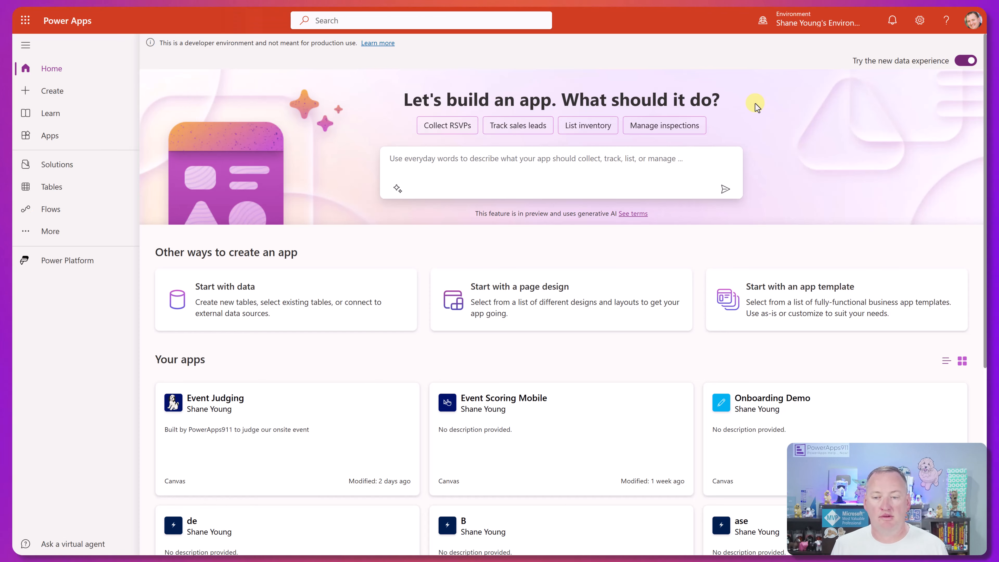
Create a new solution named "Reddit Gamify App" with PowerApps911 as its publisher
click(61, 165)
click(196, 53)
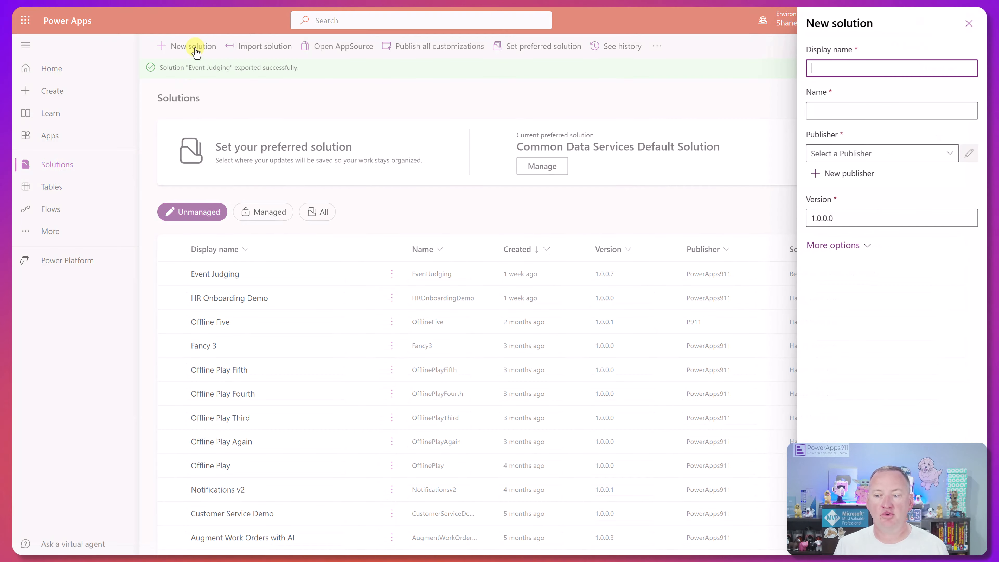
text(Reddit Gamify App)
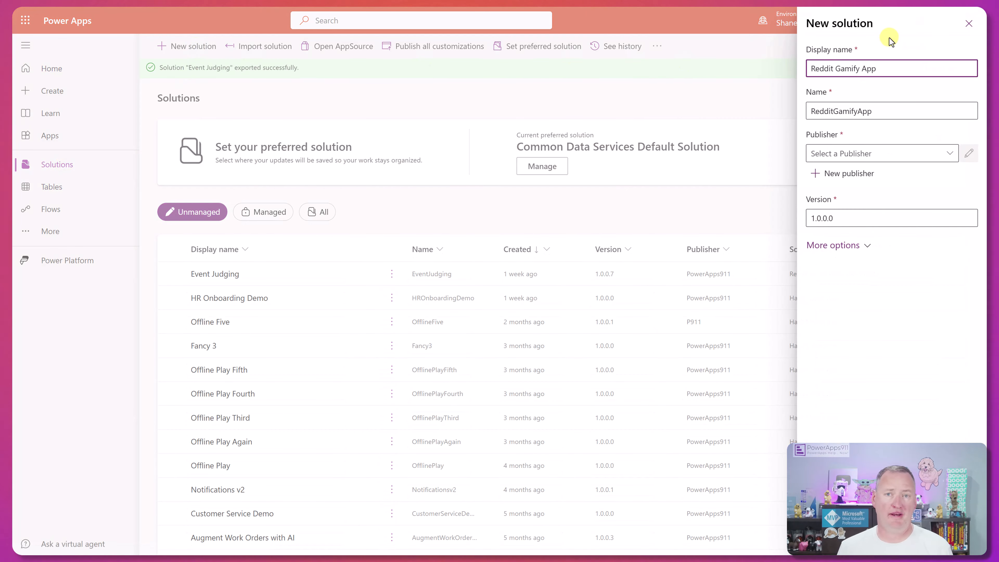
click(886, 157)
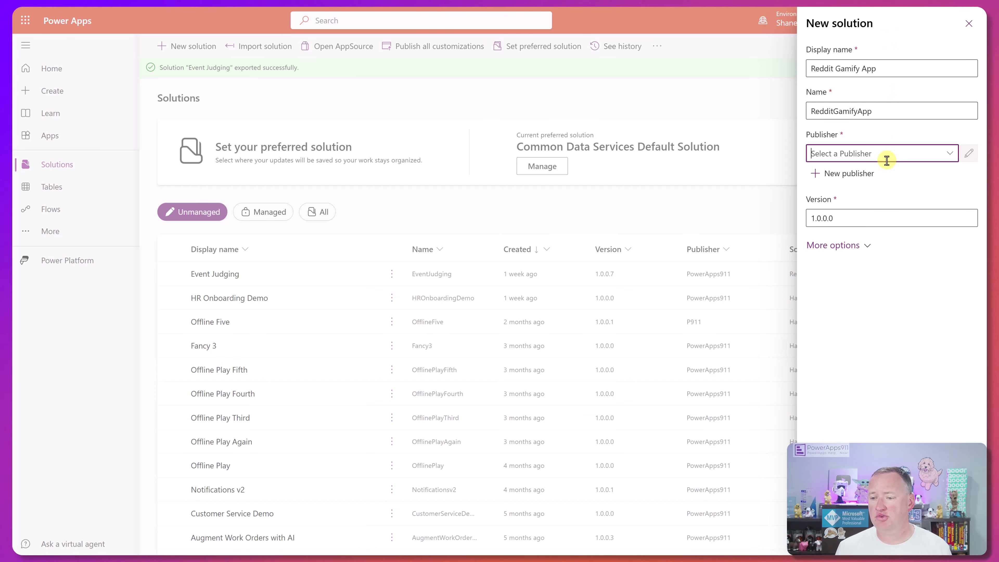
click(950, 152)
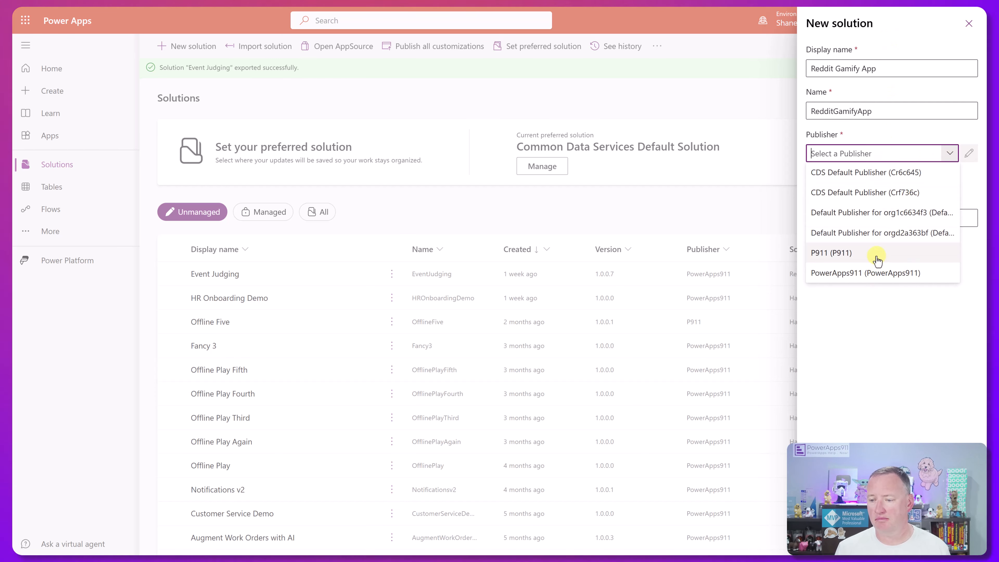
click(878, 272)
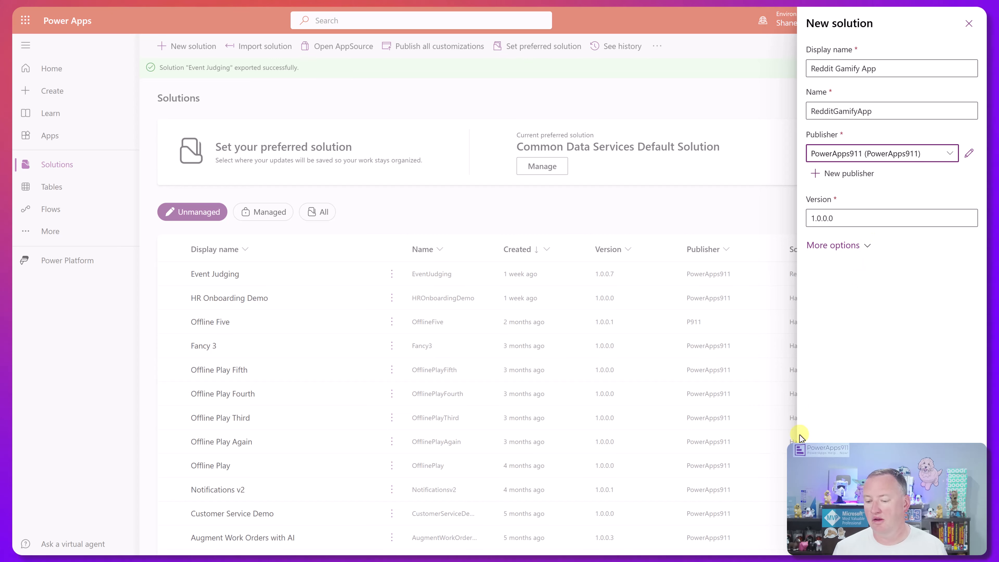
click(828, 538)
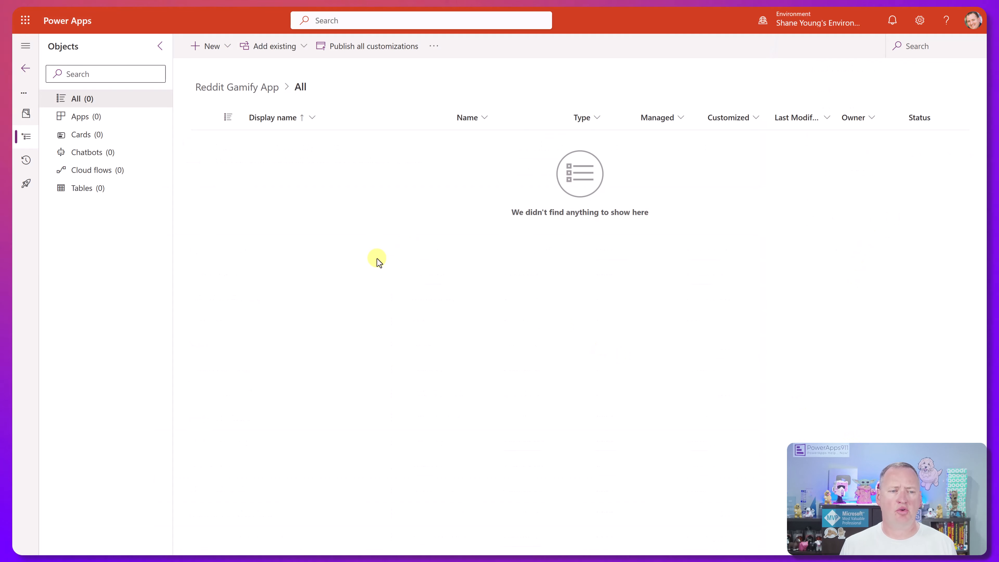
Create a blank canvas app named "Reddit Gamify" in Tablet format inside the solution
click(227, 46)
mouse_move(236, 69)
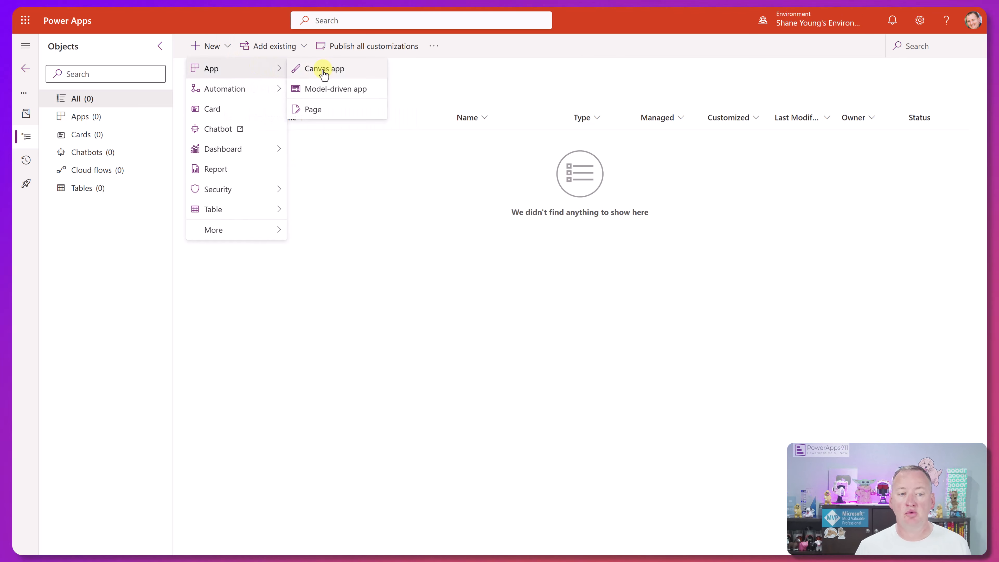
click(341, 69)
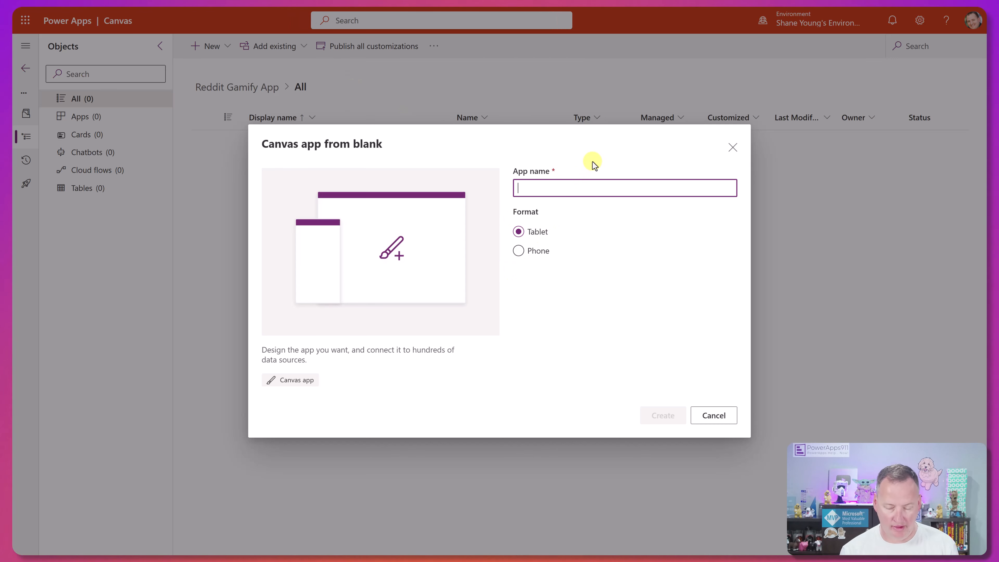
text(Reddit Gamify)
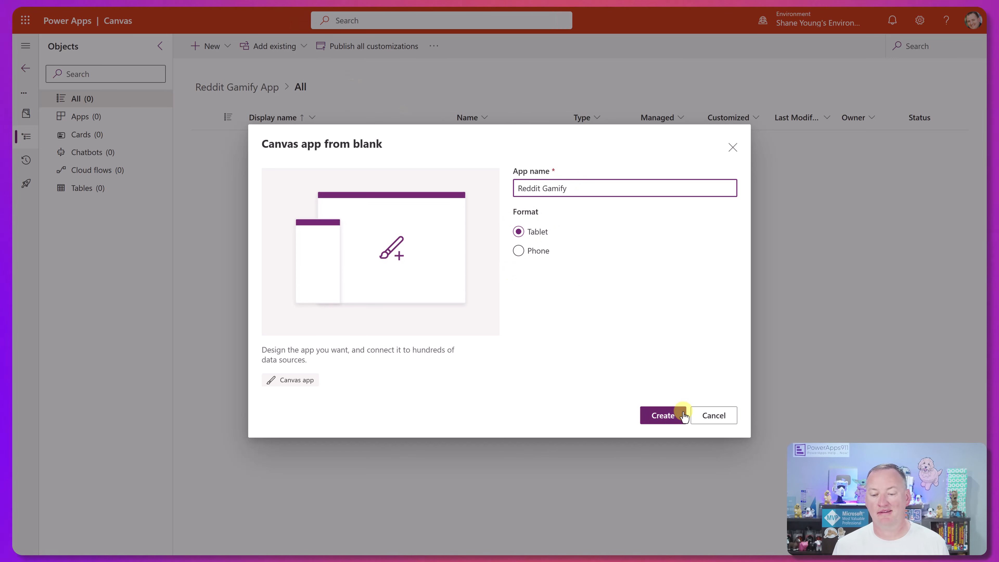
click(667, 416)
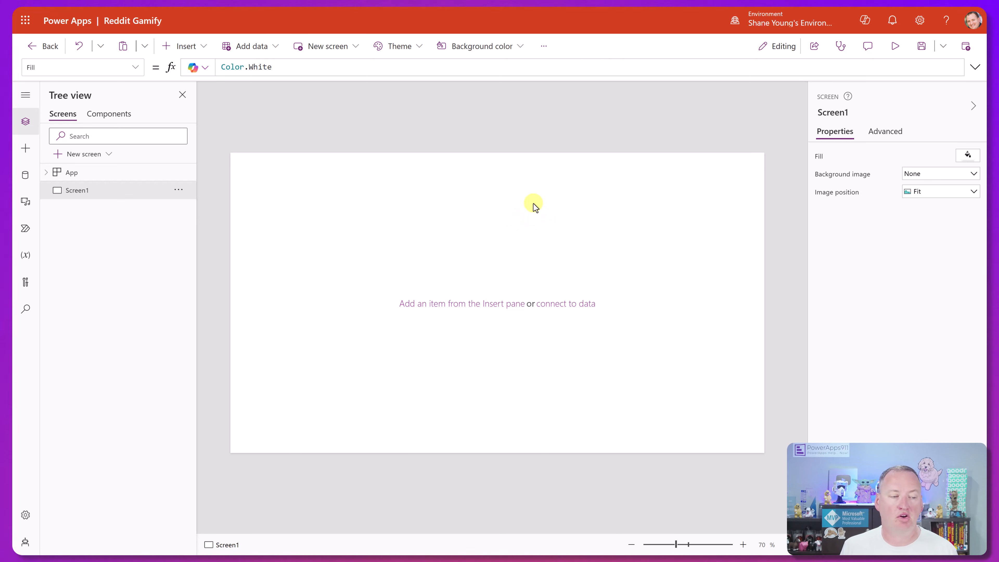
Start a named formula nfTasks in the App object's Formulas property, defined as a Table( expression
click(84, 175)
click(136, 68)
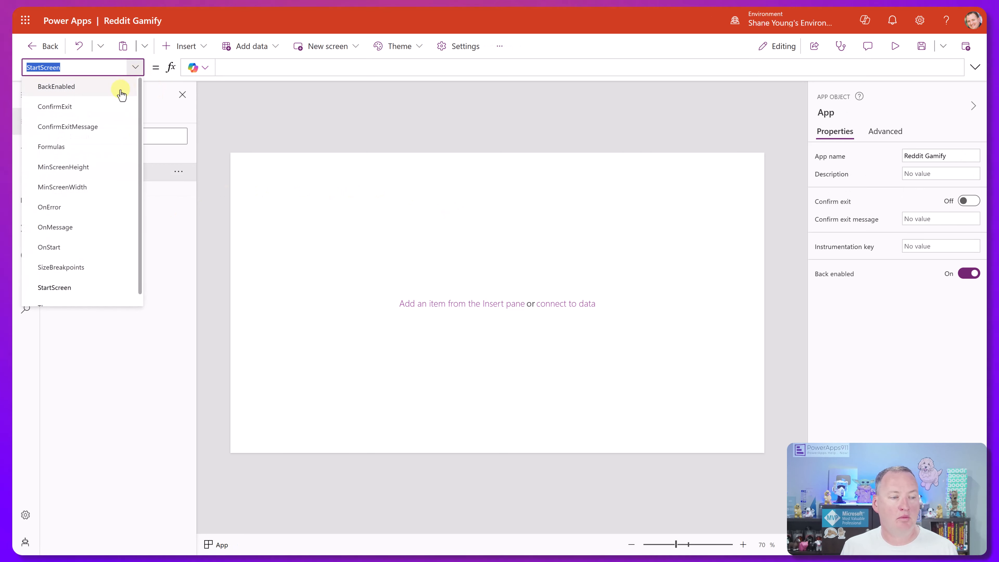
click(73, 148)
click(279, 68)
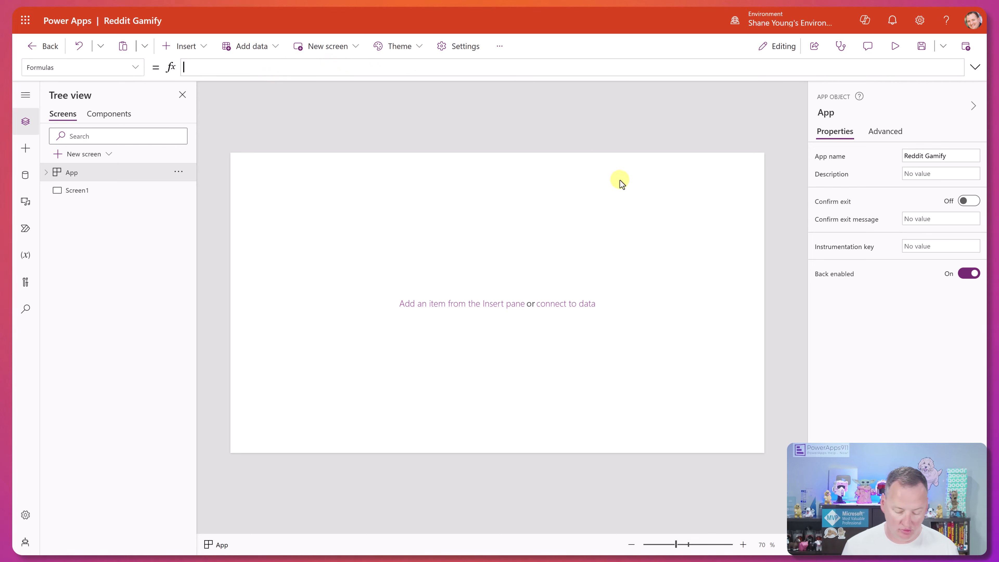
text(nfTasks)
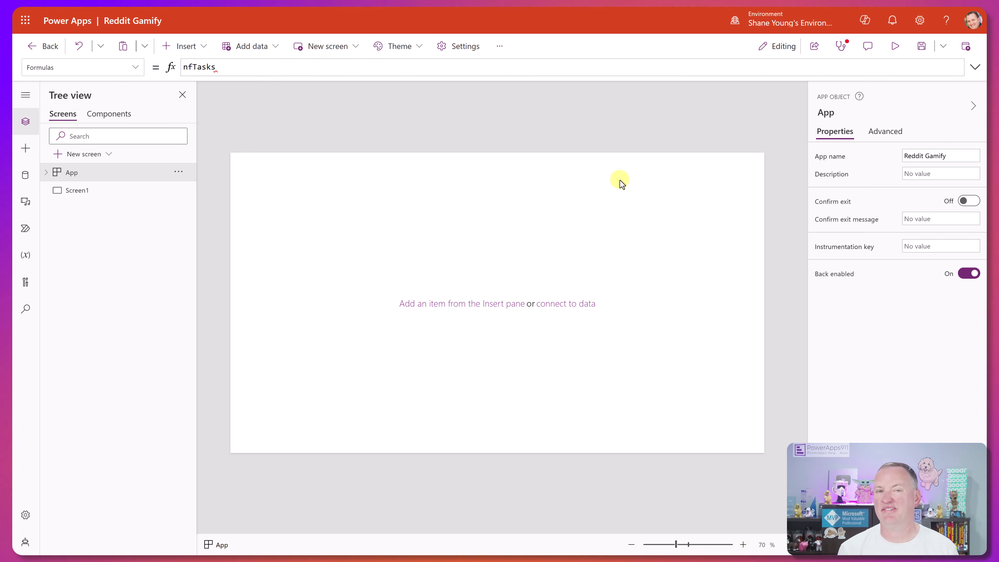
text( = )
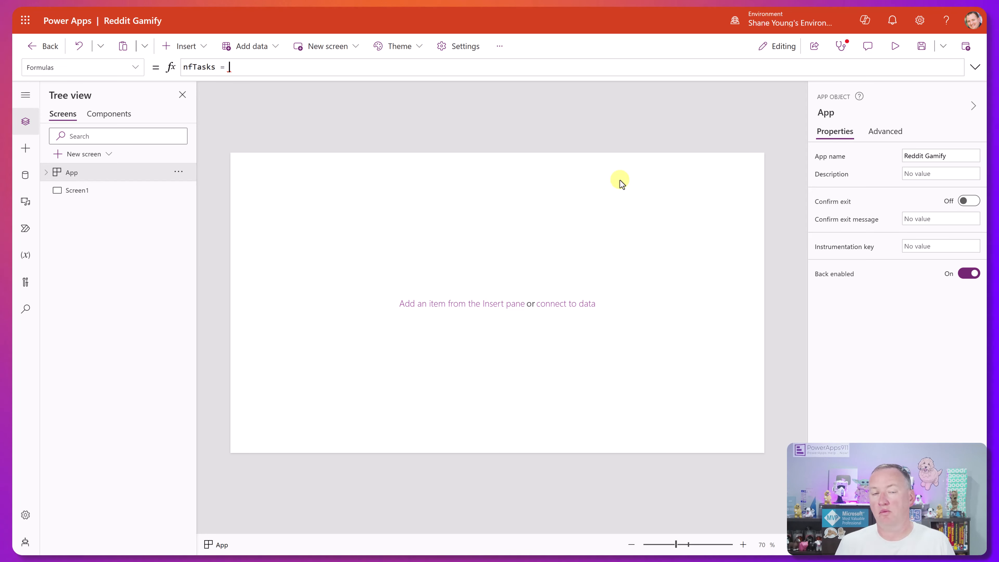
text(Table()
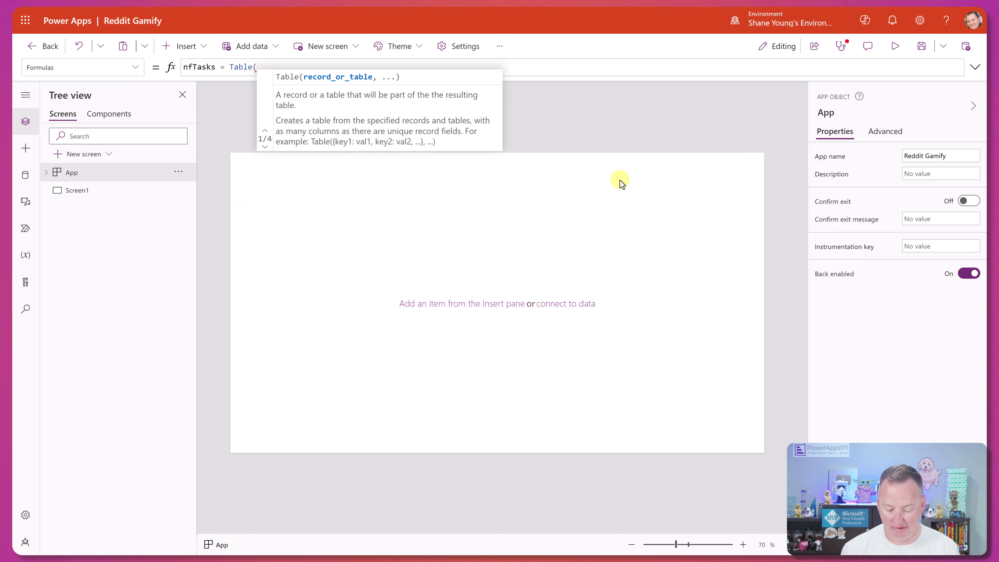
Enter the first nfTasks record with TaskName "Feed the Dog" and TaskPoints 2
text({)
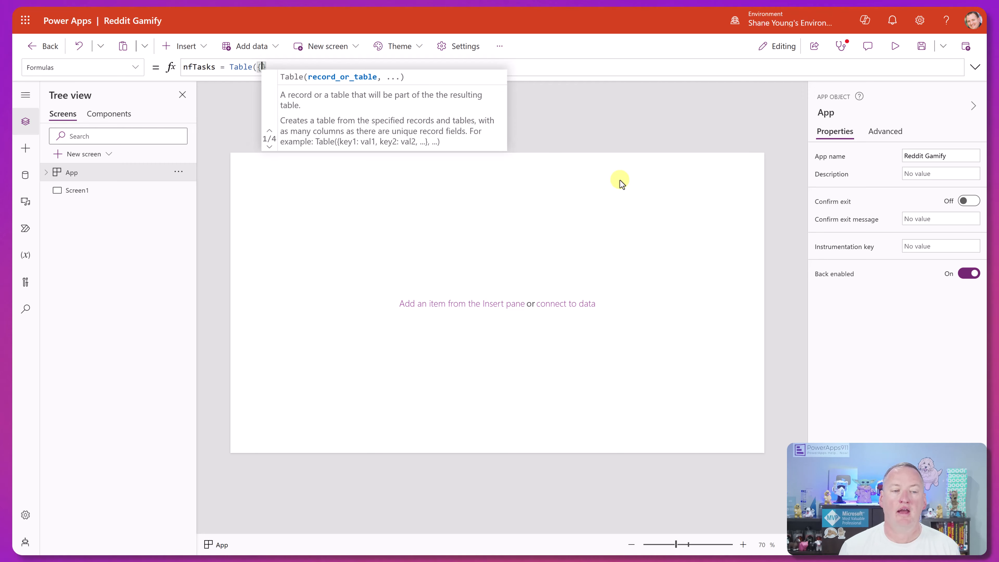
text(TaskName: )
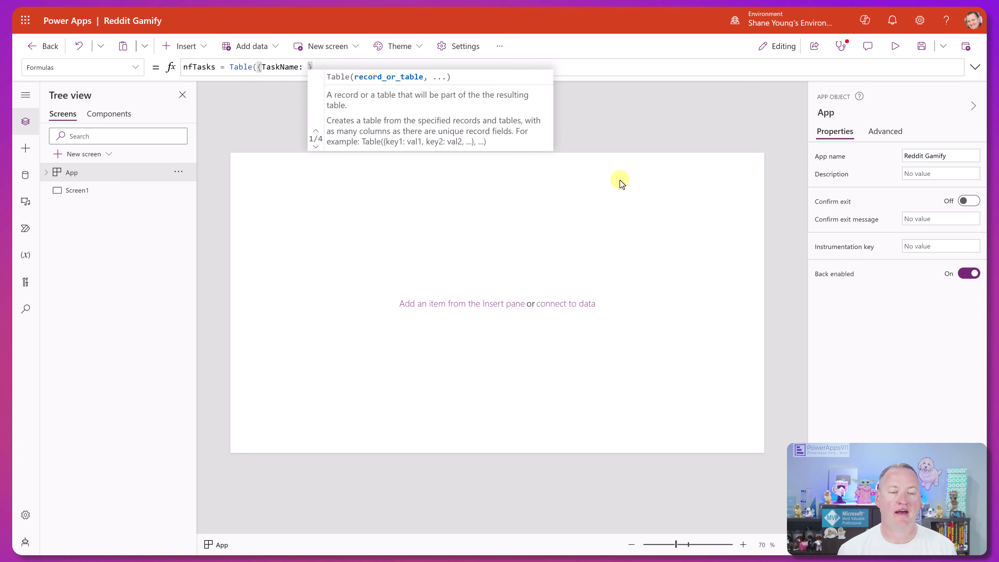
text("Feed the Dog")
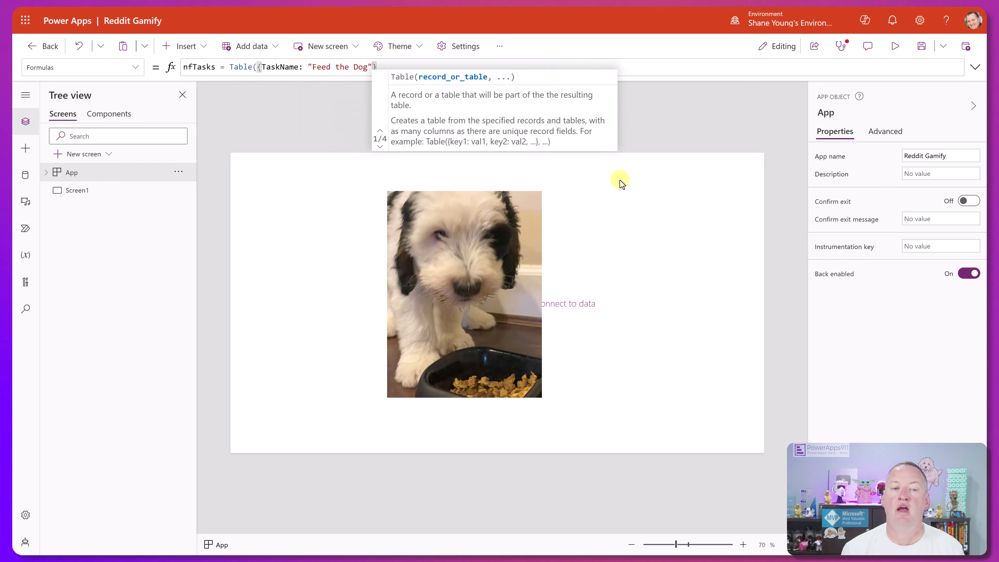
text(, TaskPoints)
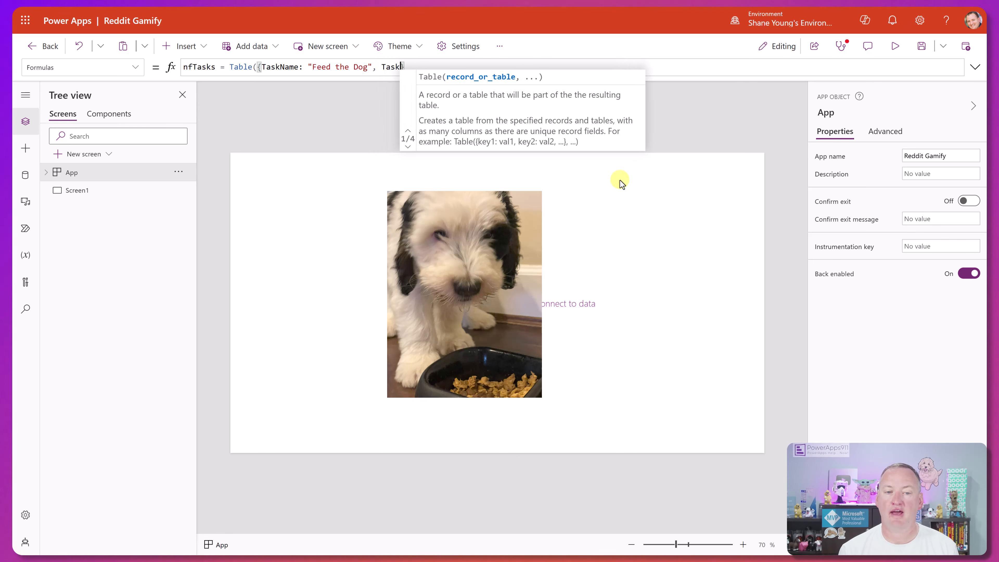
text(: )
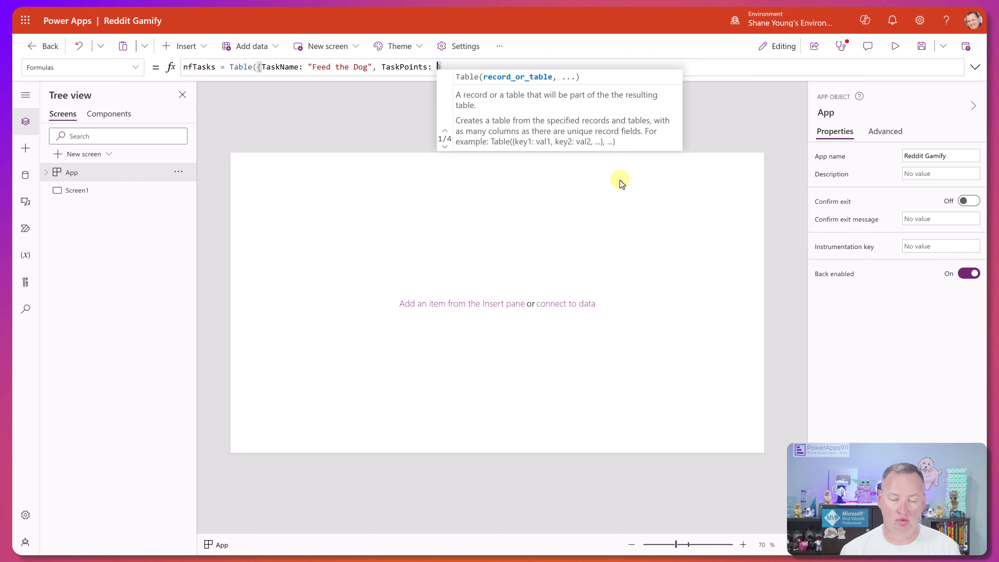
text(2)
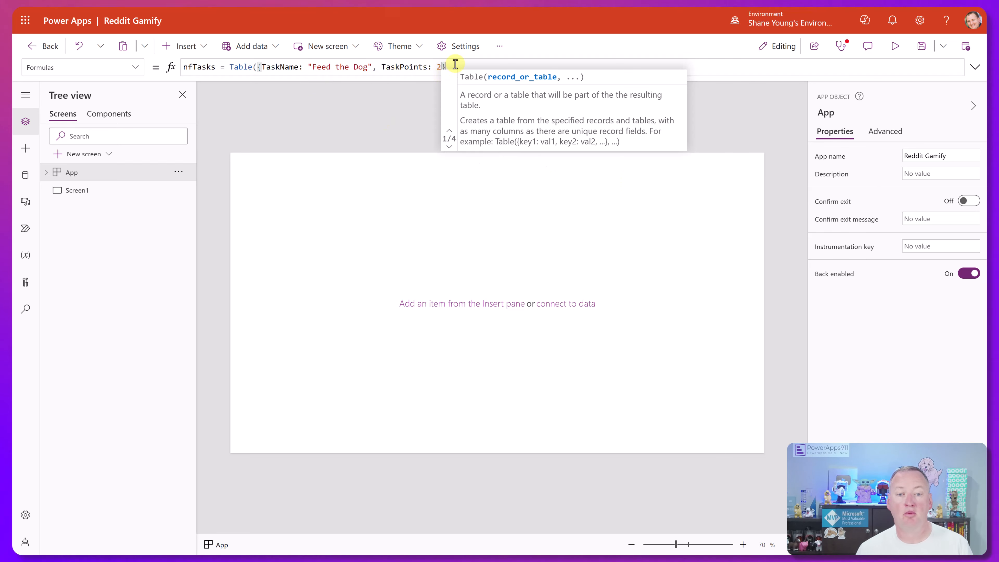
Add a second record to nfTasks by copying the first, with TaskName "Walk the Dog" and TaskPoints 3
click(259, 67)
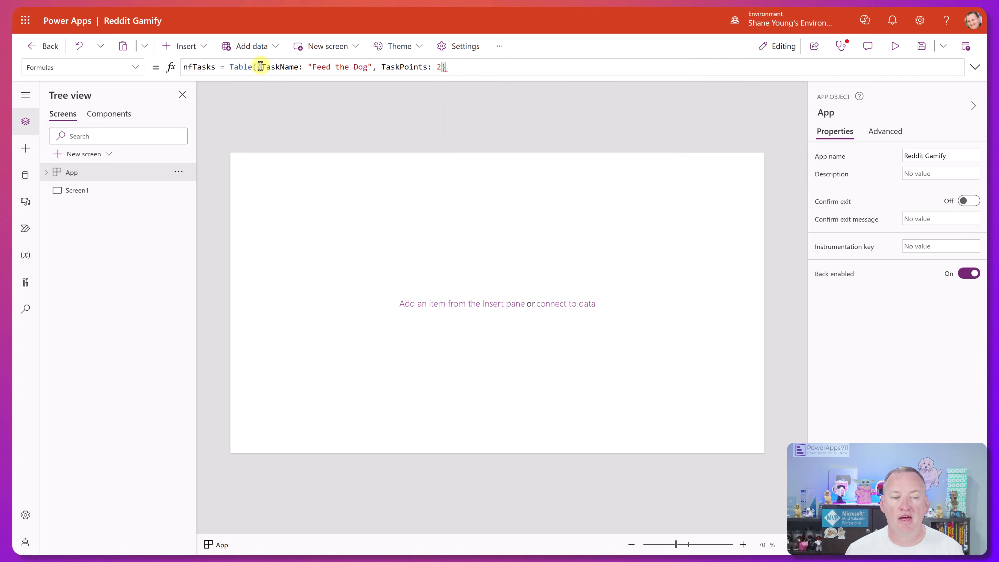
drag(258, 67, 459, 73)
key(ctrl+c)
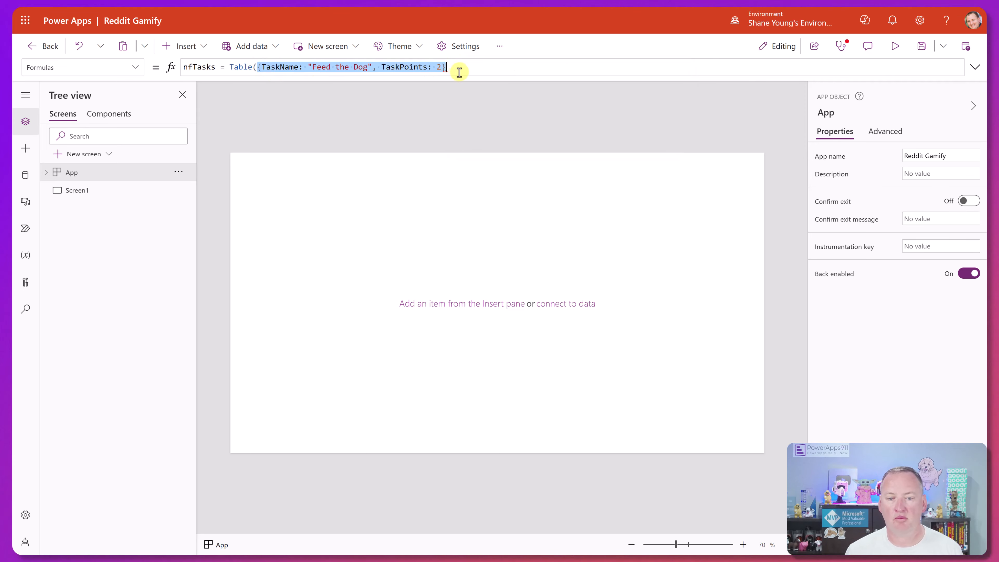
click(466, 69)
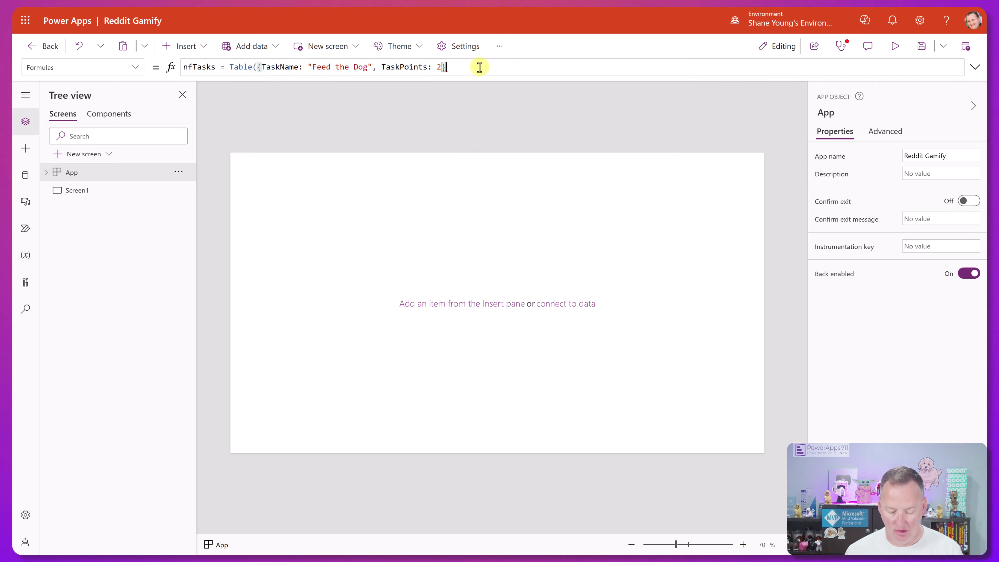
text(,)
key(ctrl+v)
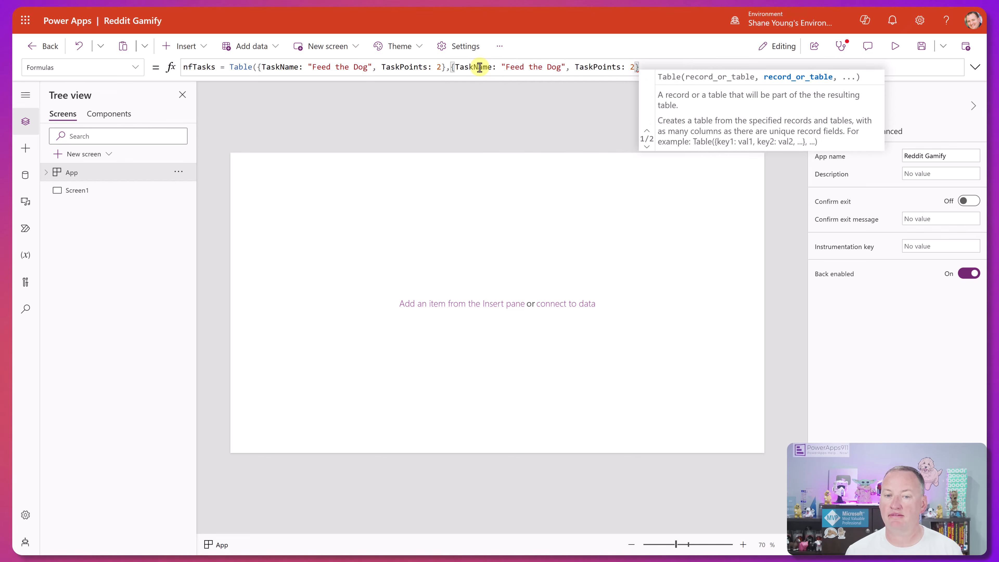
double_click(512, 67)
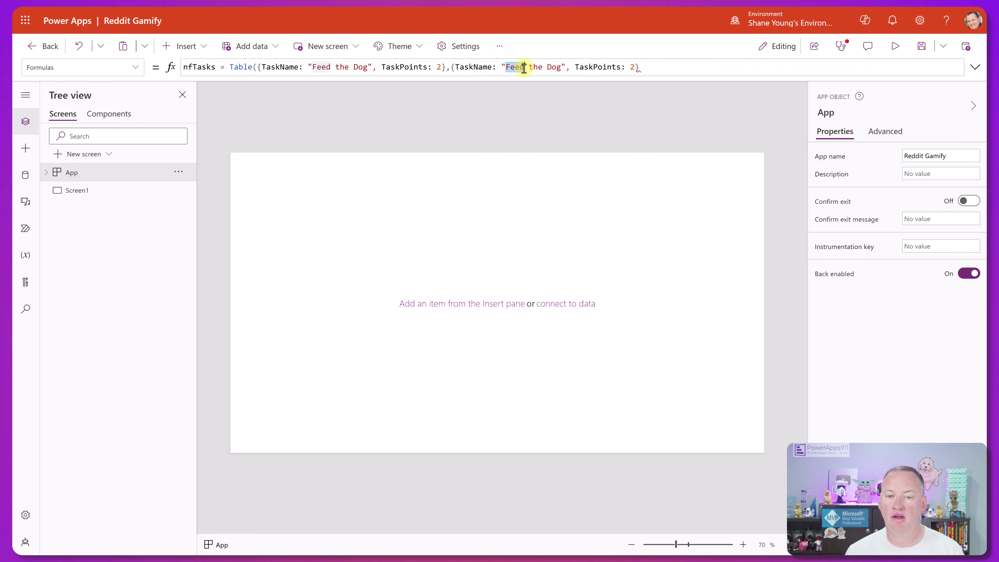
text(Walk)
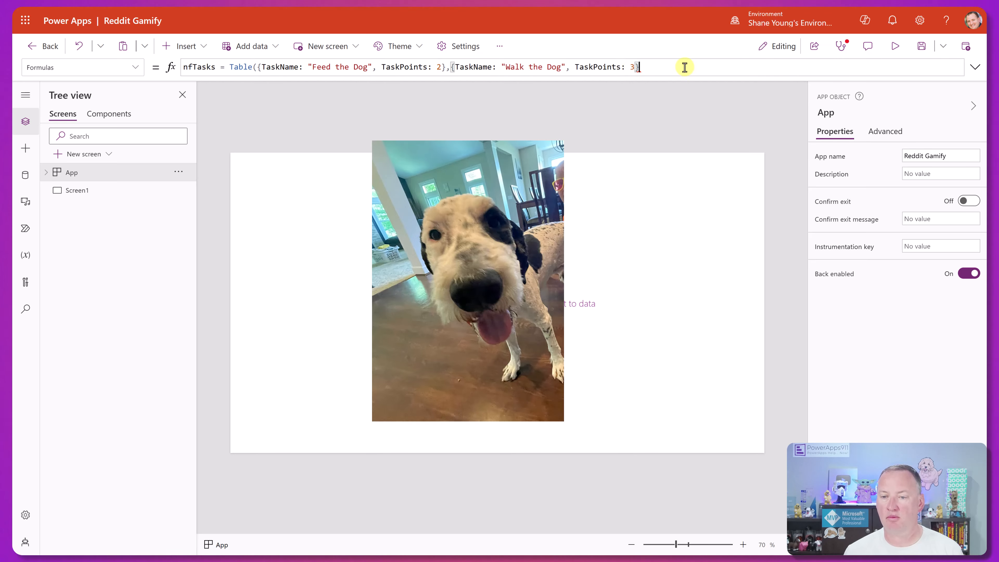
Add a third nfTasks record with TaskName "Swim with the Dog" and TaskPoints 5, and close the formula with ");"
text(,)
key(ctrl+v)
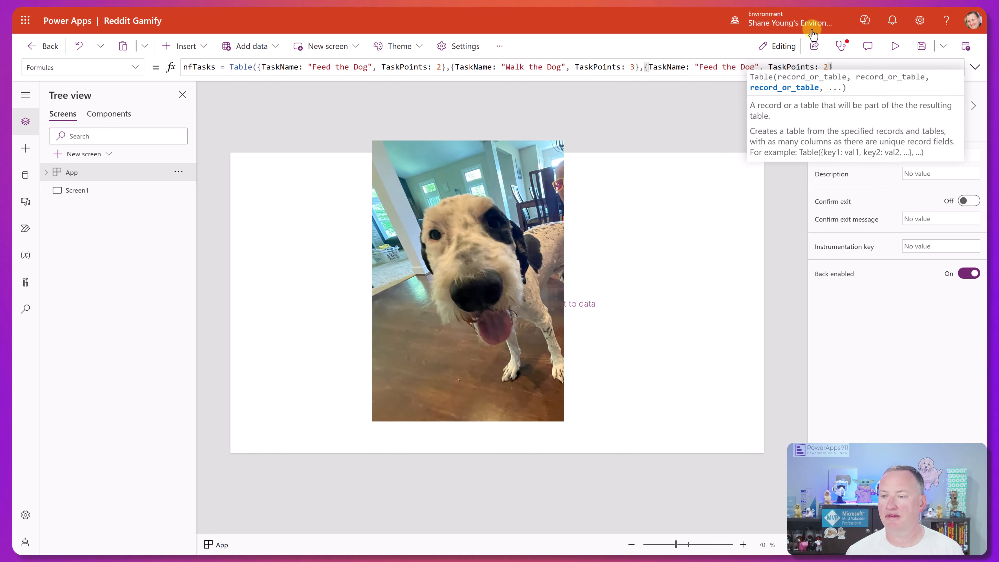
click(701, 67)
shift+click(754, 68)
text(Swim with the Dog)
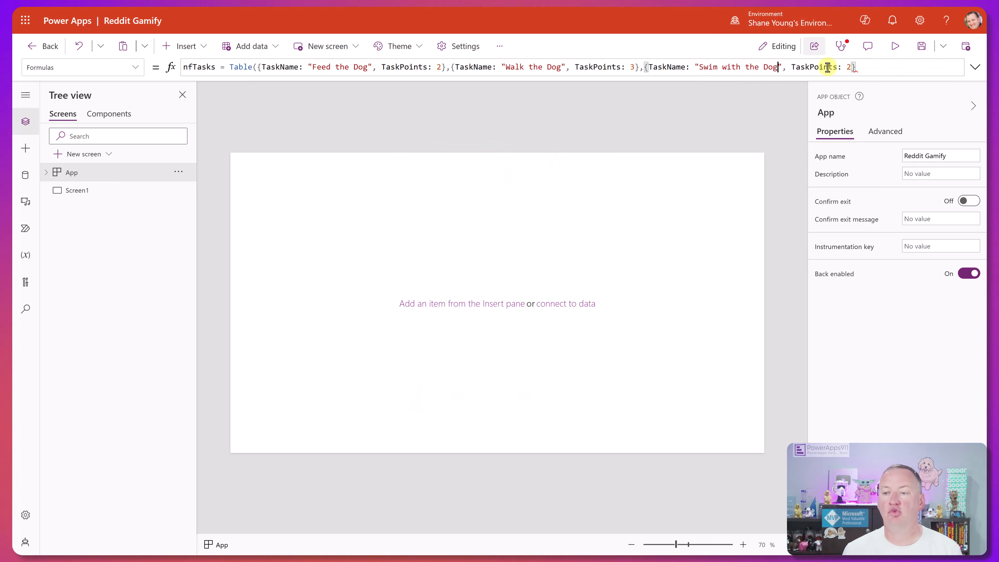
double_click(848, 67)
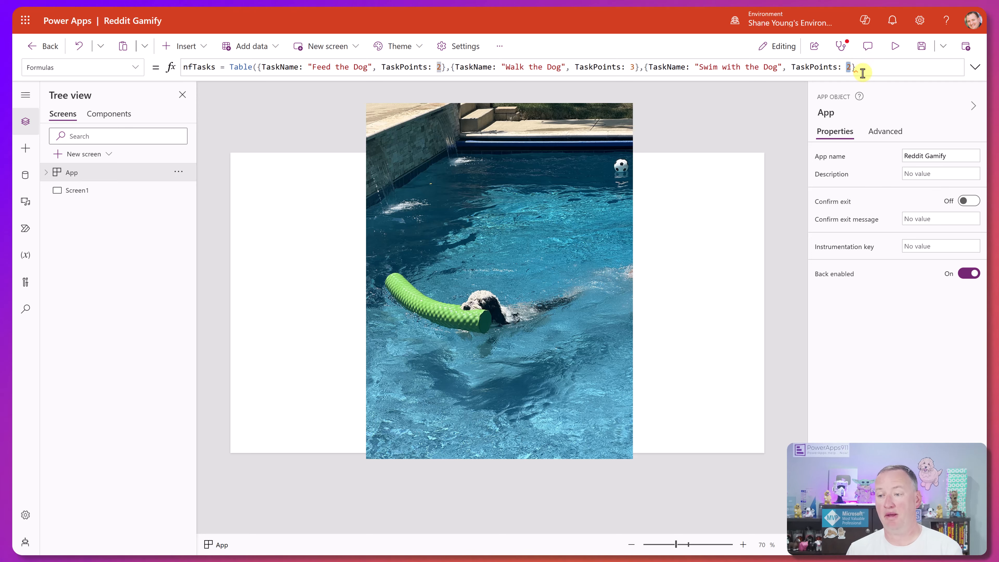
text(5})
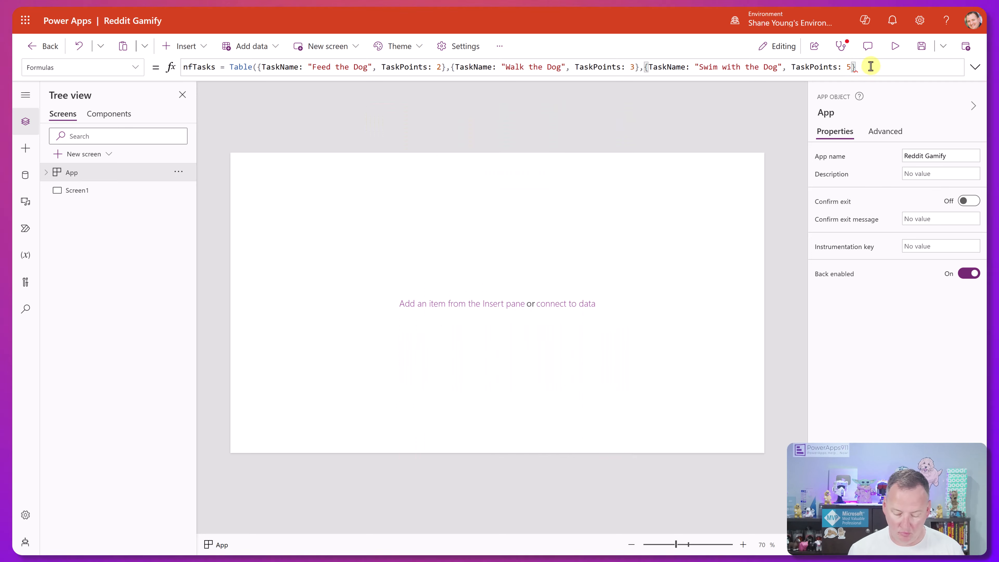
text();)
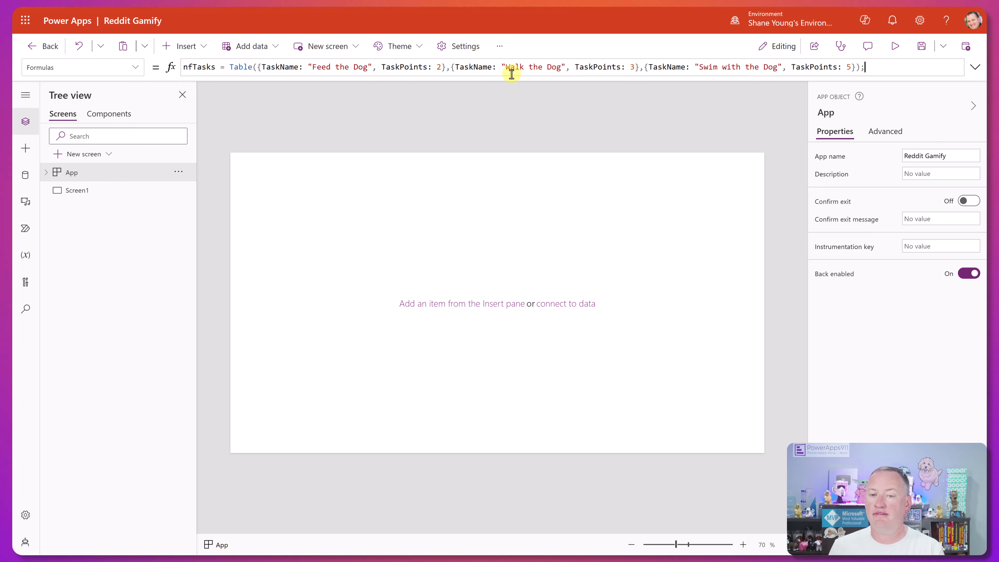
Insert a Drop down control on Screen1
click(196, 51)
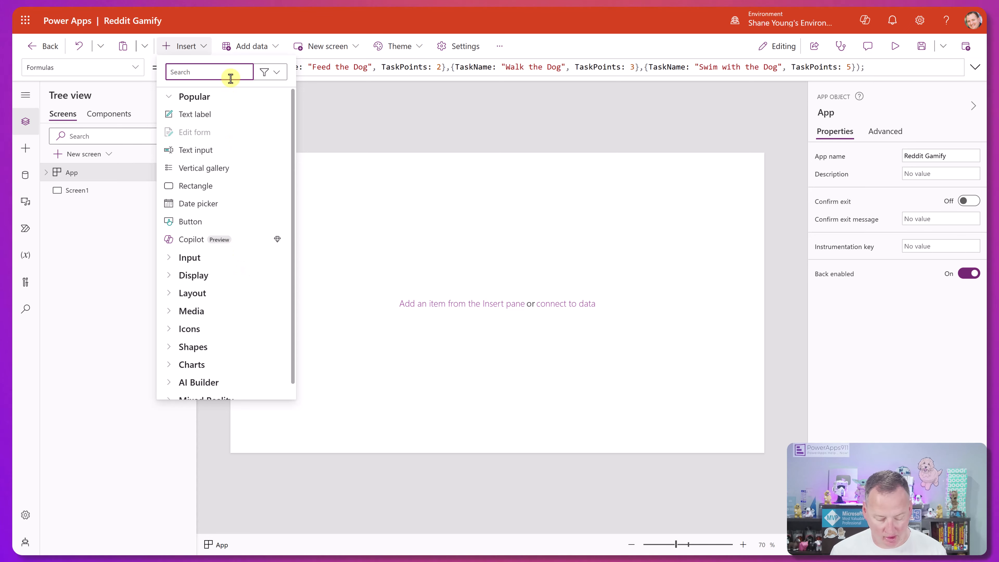
text(drop)
click(240, 112)
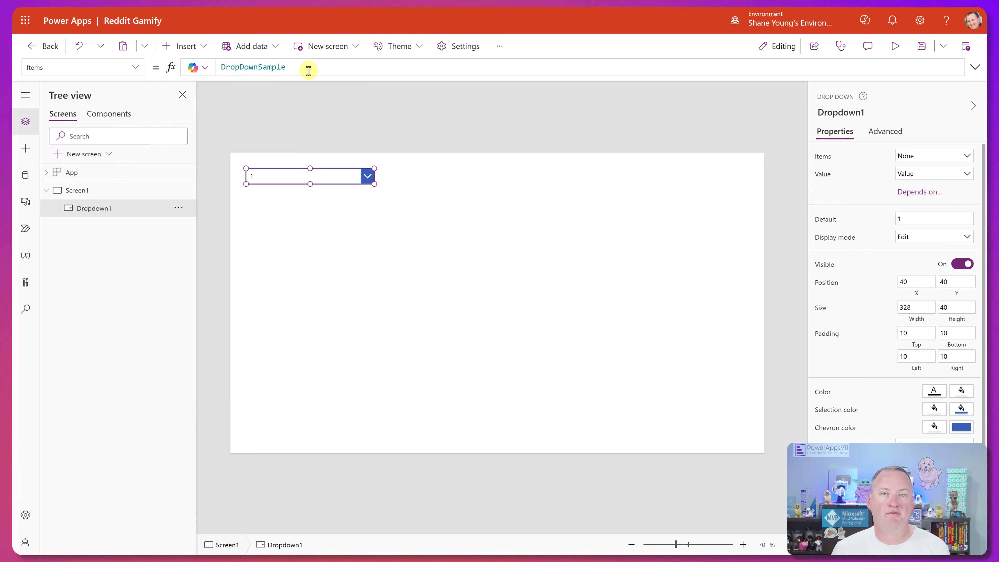
Set the drop down's Items property to nfTasks and open its list to check the task names
drag(309, 71, 215, 68)
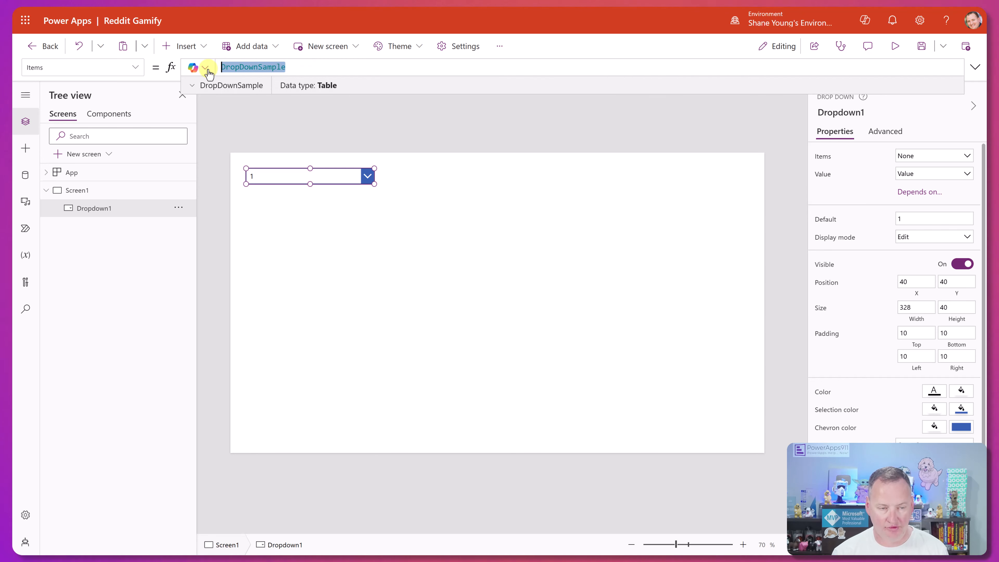
text(nfTasks)
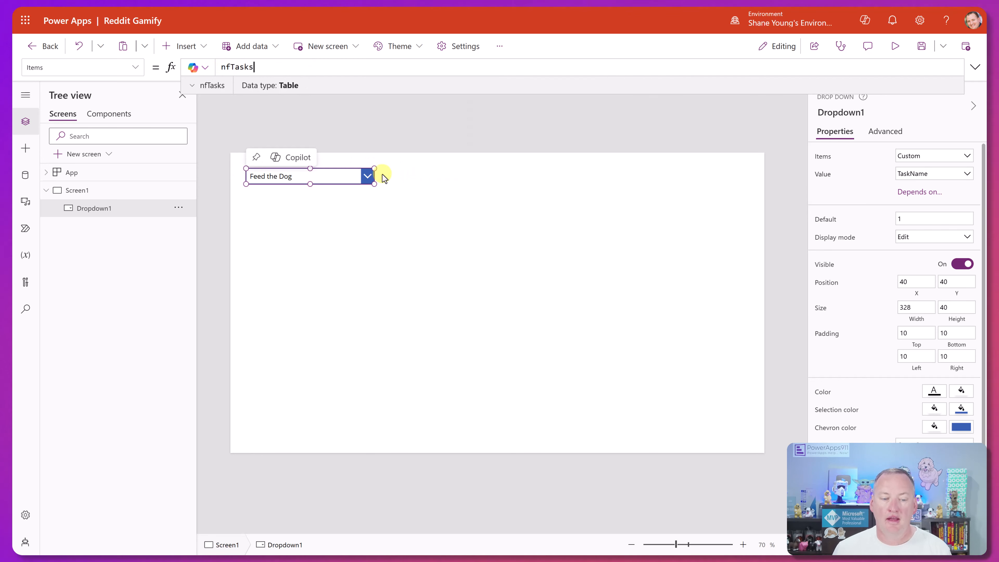
alt+click(330, 174)
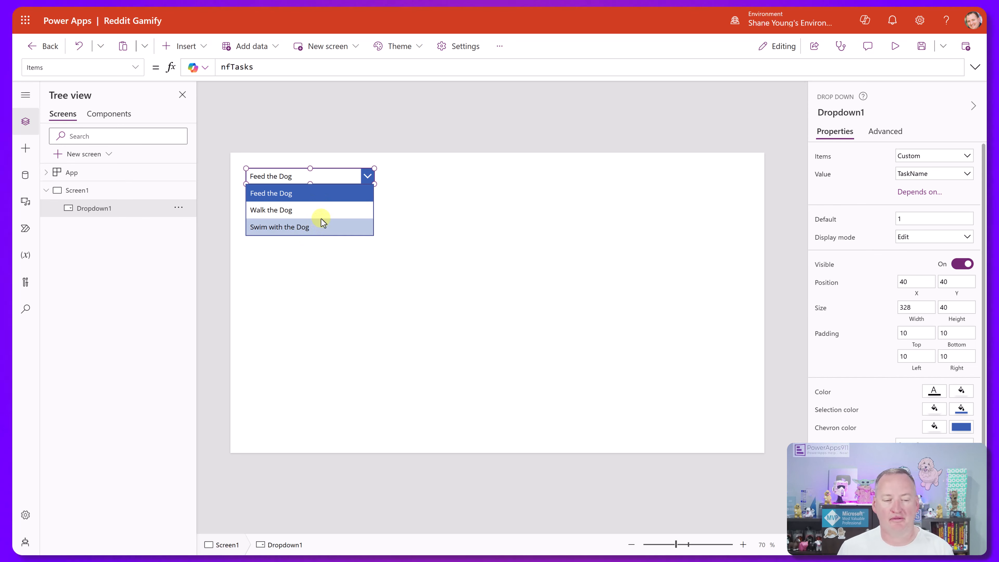
Clear the drop down's Default property so that it holds no value
click(135, 68)
scroll(75, 197, up, 3)
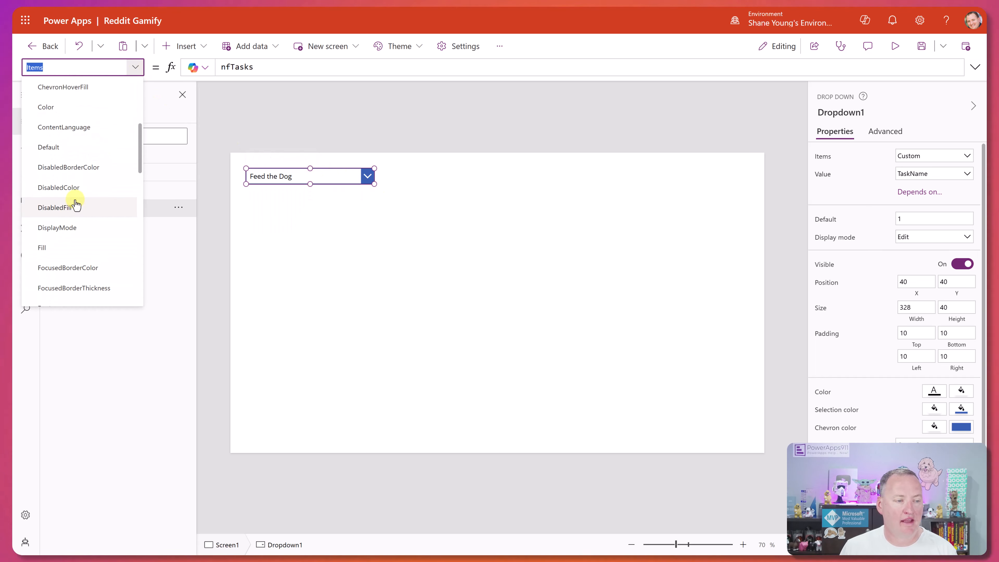
click(77, 147)
key(ctrl+a)
key(BackSpace)
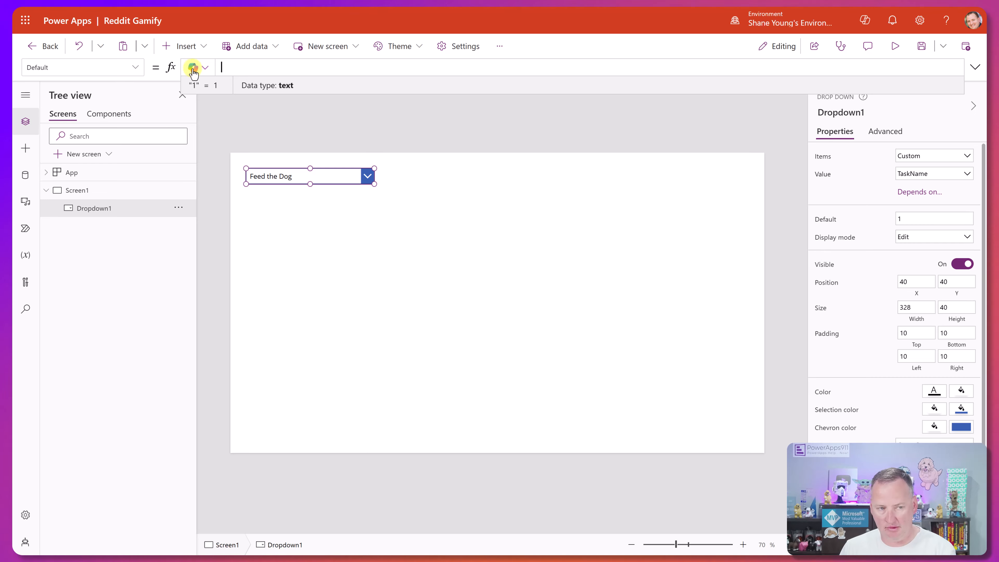
Set the drop down's AllowEmptySelection property to true and choose "Walk the Dog" from its list
click(133, 68)
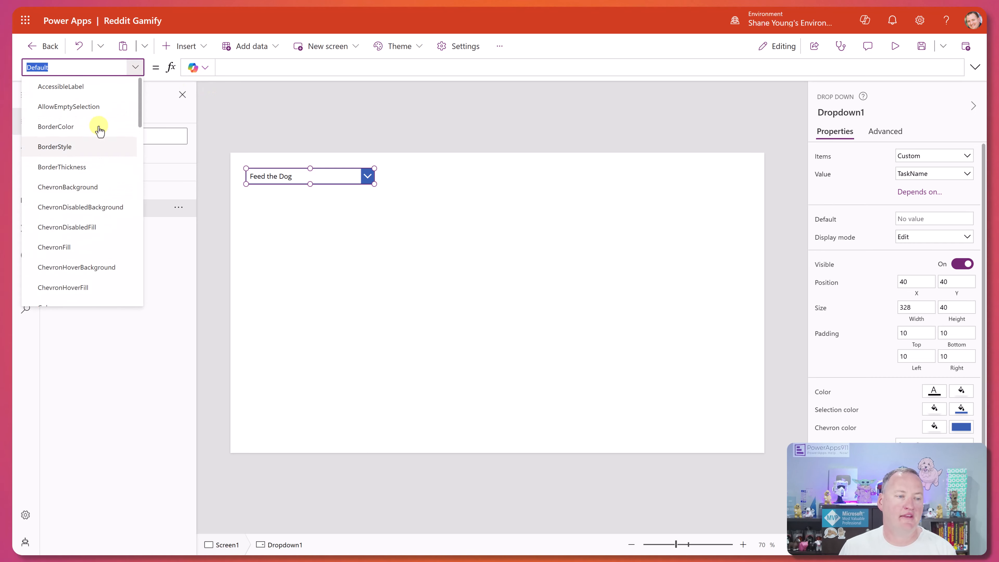
click(104, 107)
click(267, 69)
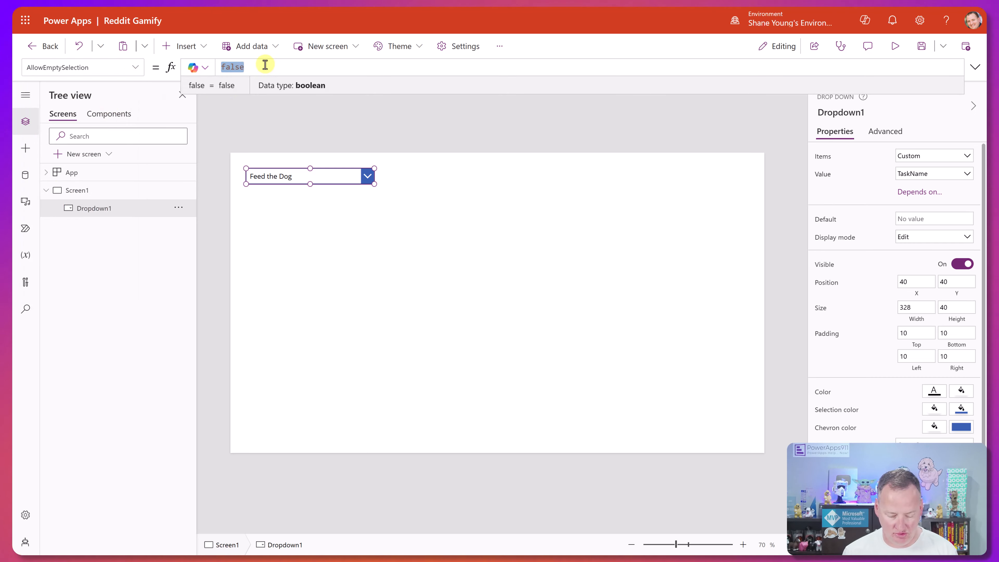
text(true)
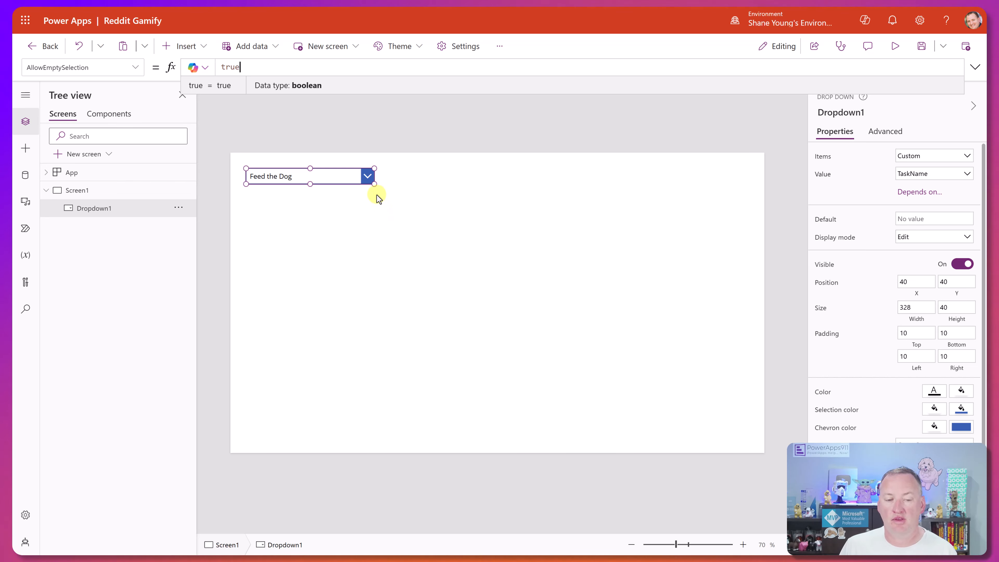
alt+click(324, 174)
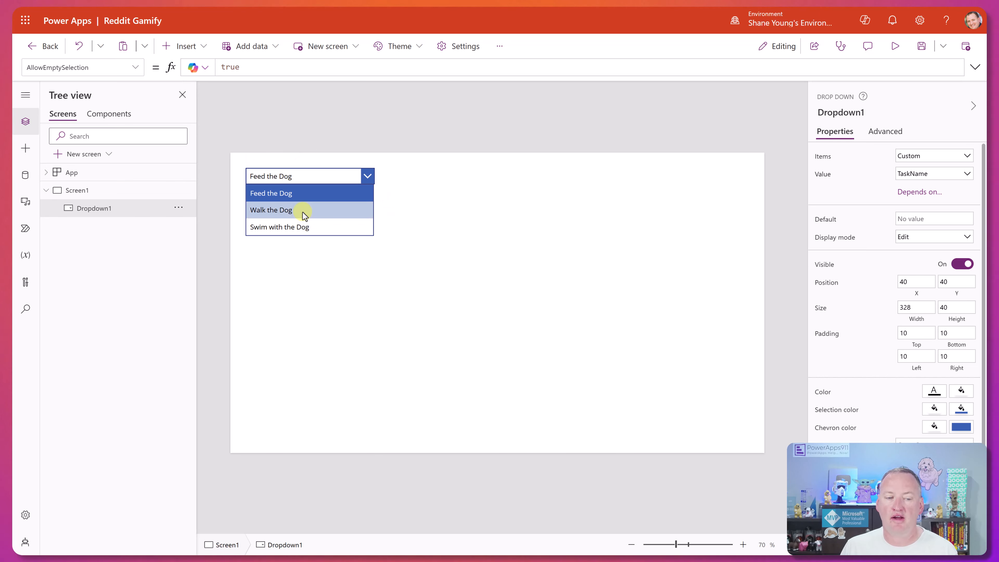
alt+click(302, 212)
Insert a text label on Screen1 and place it beside the drop down, at about X 527, Y 80
click(185, 49)
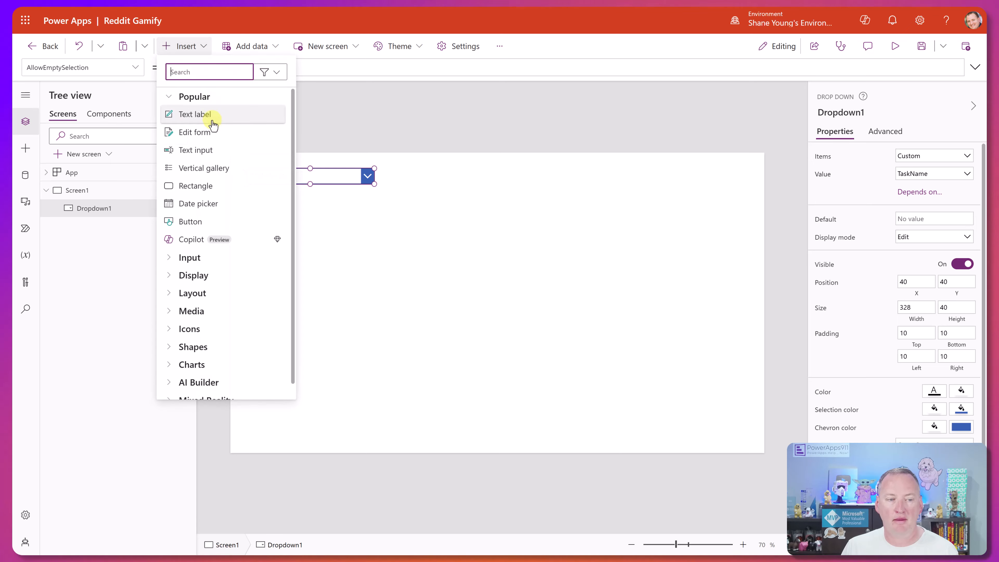
click(204, 112)
drag(279, 184, 461, 192)
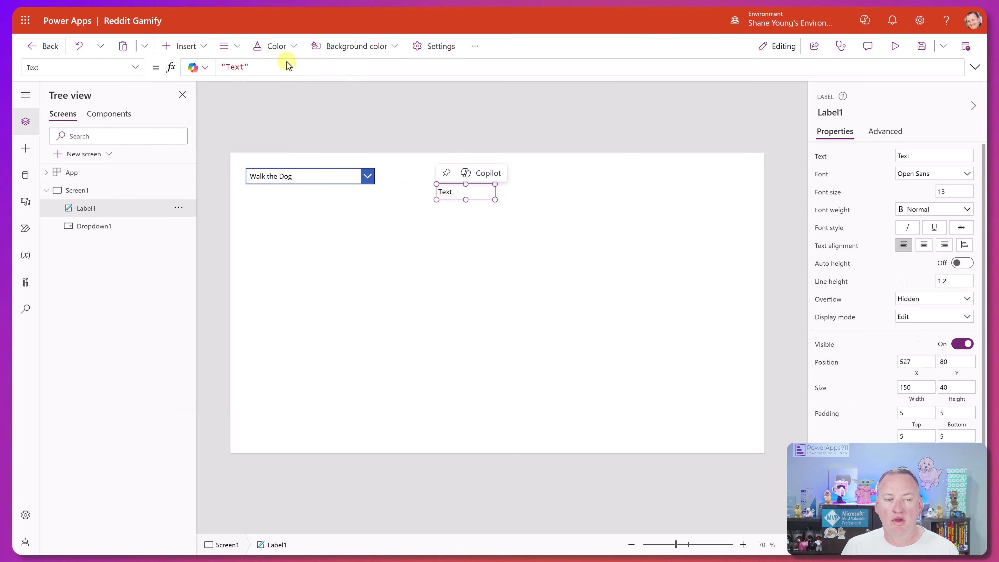
Set the new label's Text to Dropdown1.Selected.TaskName, and replace the TaskName field with TaskPoints
click(218, 66)
key(ctrl+a)
text(drop)
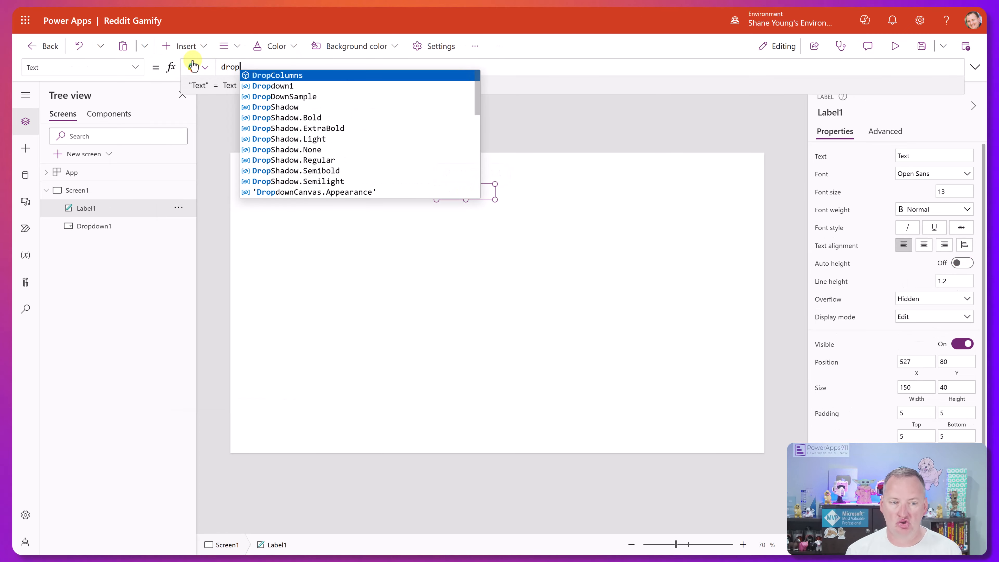
key(Down)
key(Tab)
text(.se)
key(Down)
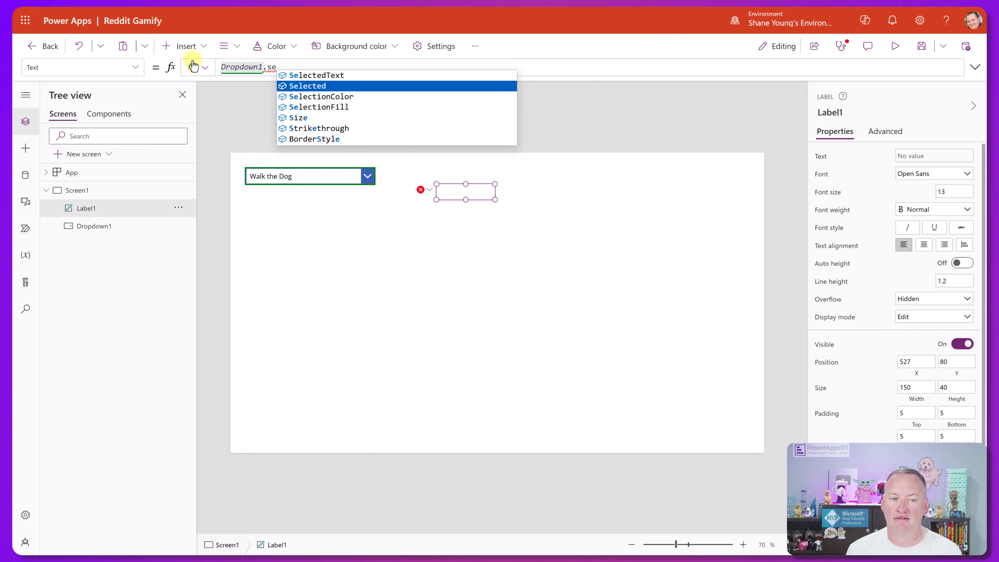
key(Tab)
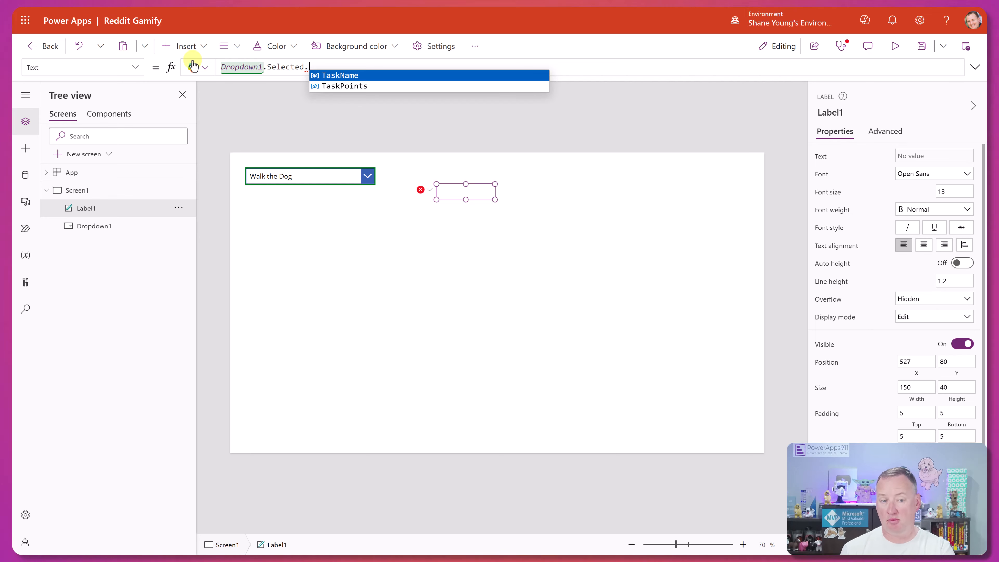
key(Tab)
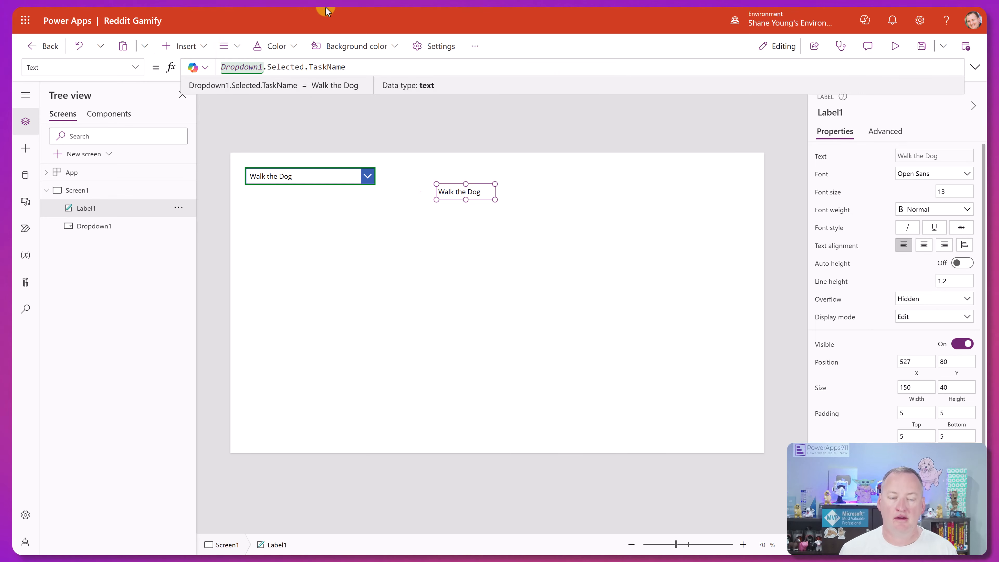
double_click(330, 66)
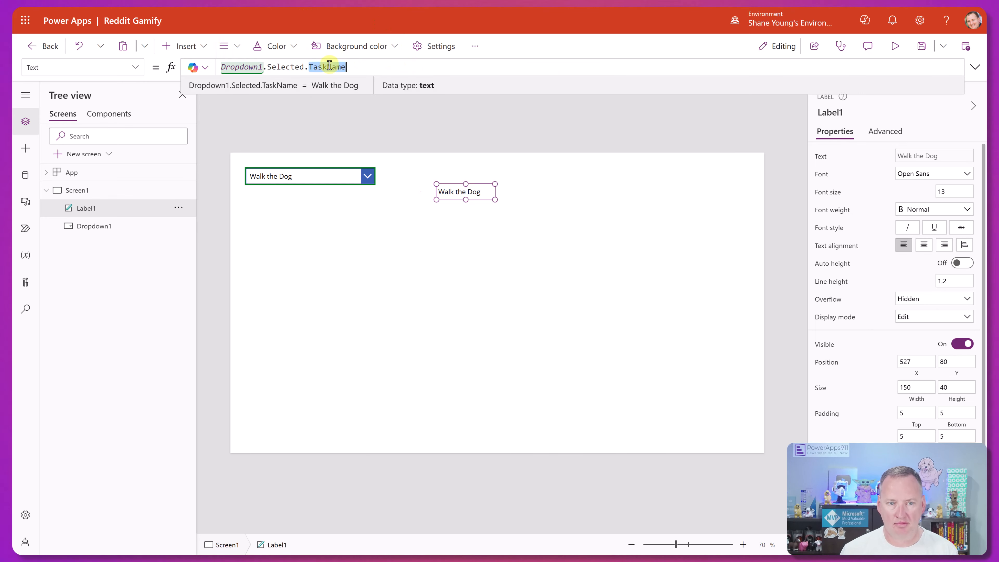
text(TaskPoints)
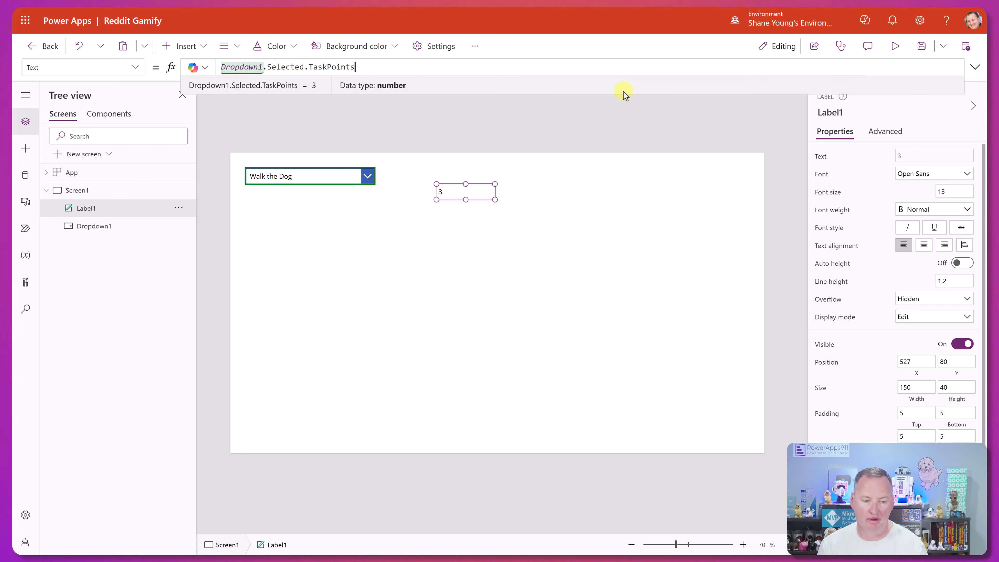
Test the points label by selecting "Feed the Dog", the empty selection and "Walk the Dog" in the drop down
click(286, 180)
click(286, 193)
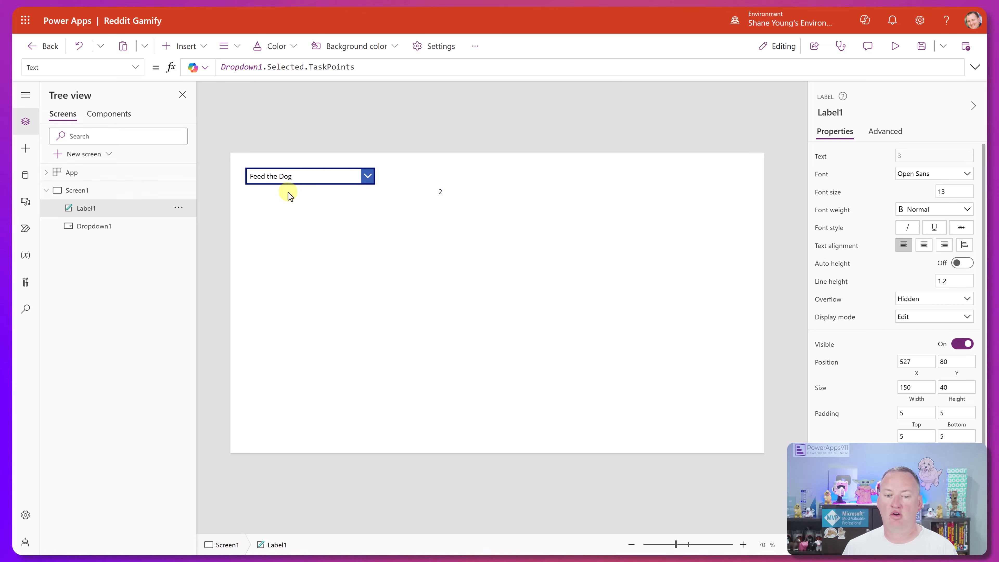
click(304, 176)
click(294, 194)
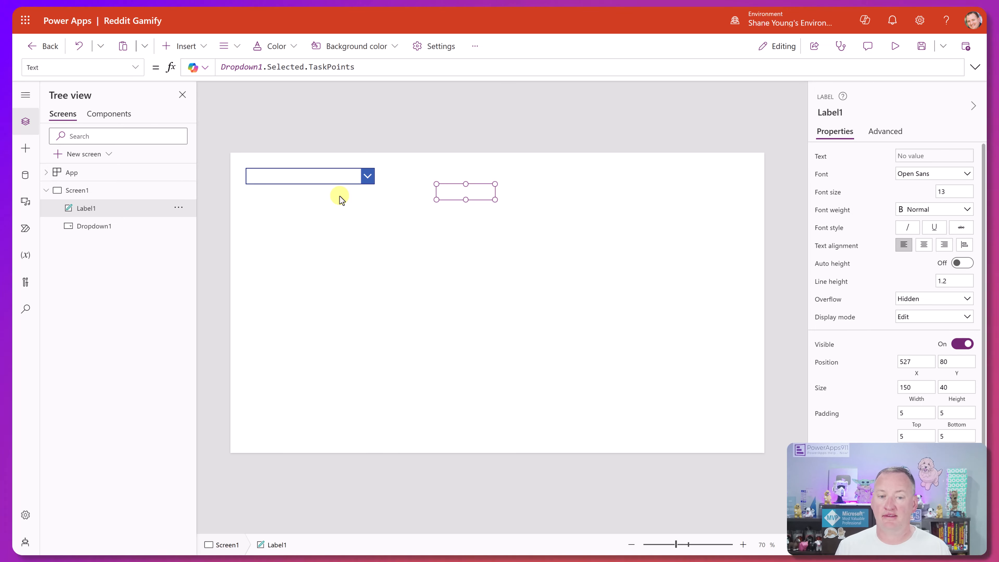
alt+click(334, 178)
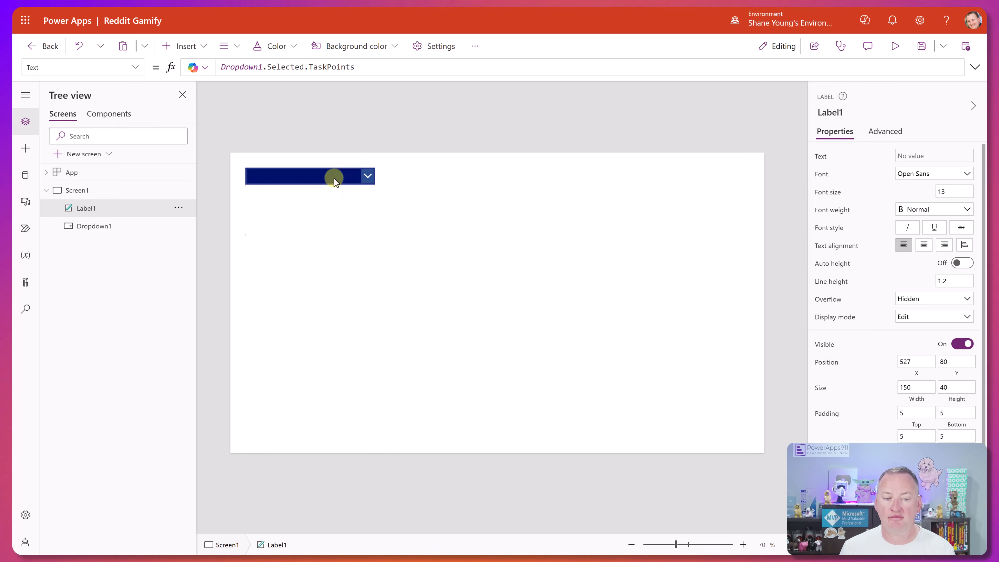
alt+click(332, 210)
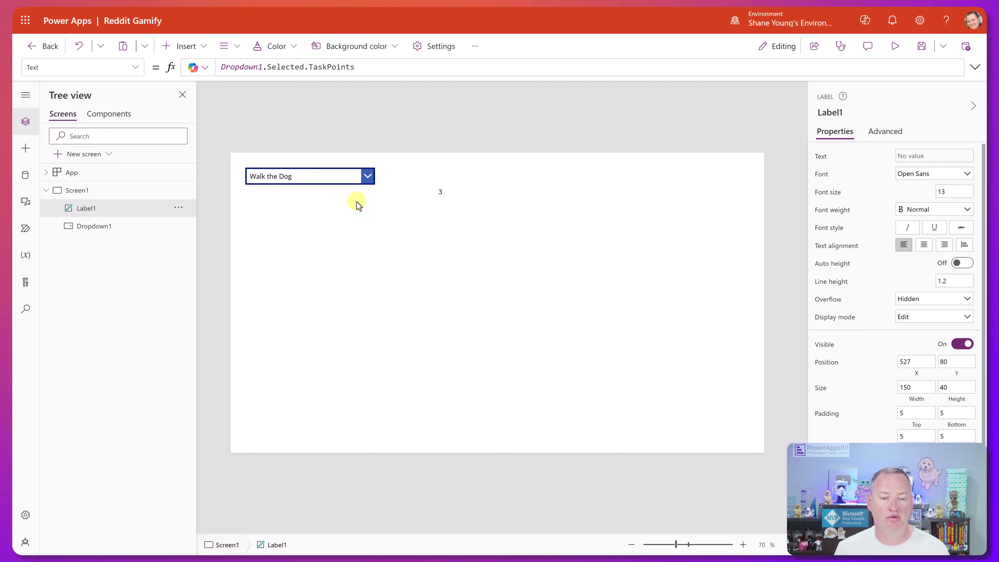
Move the points label level with the drop down at about X 432, Y 40, and insert a text label reading "Comment"
drag(449, 197, 423, 182)
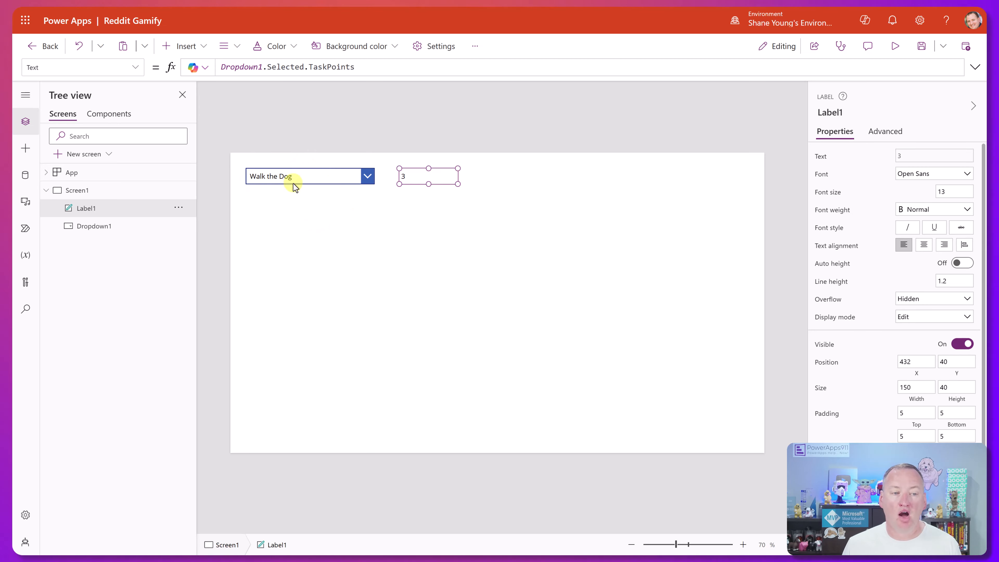
click(198, 47)
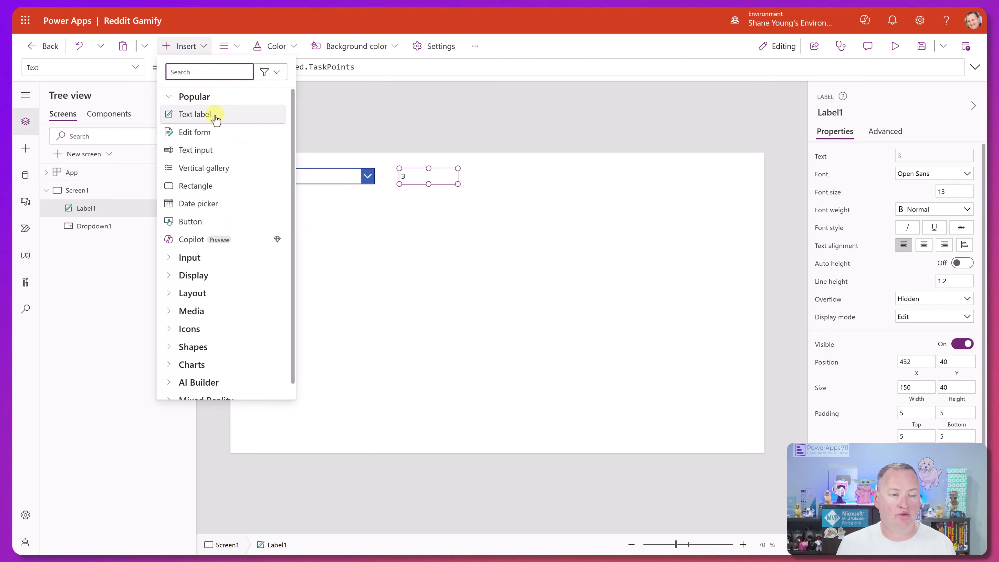
click(216, 119)
double_click(235, 67)
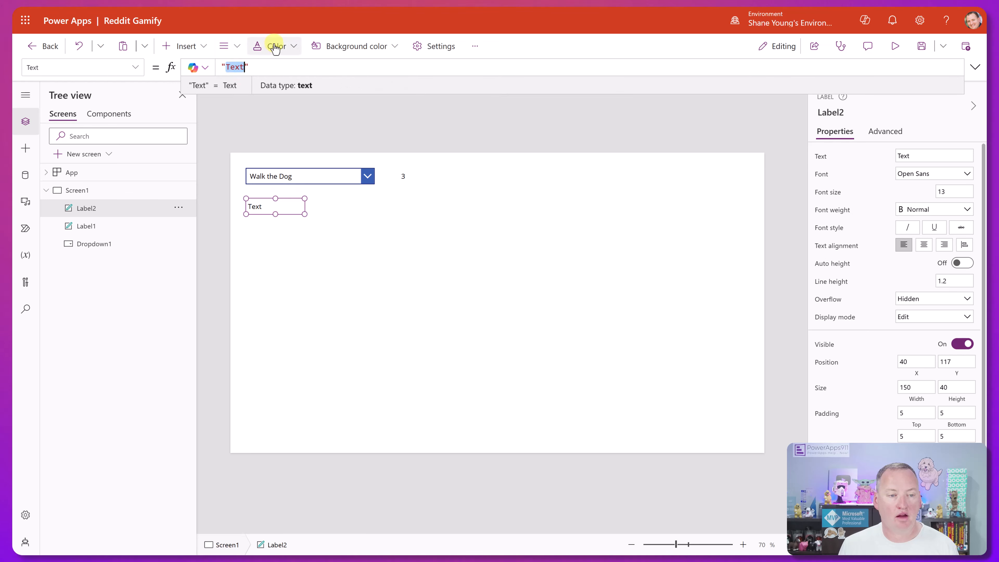
text(Comment)
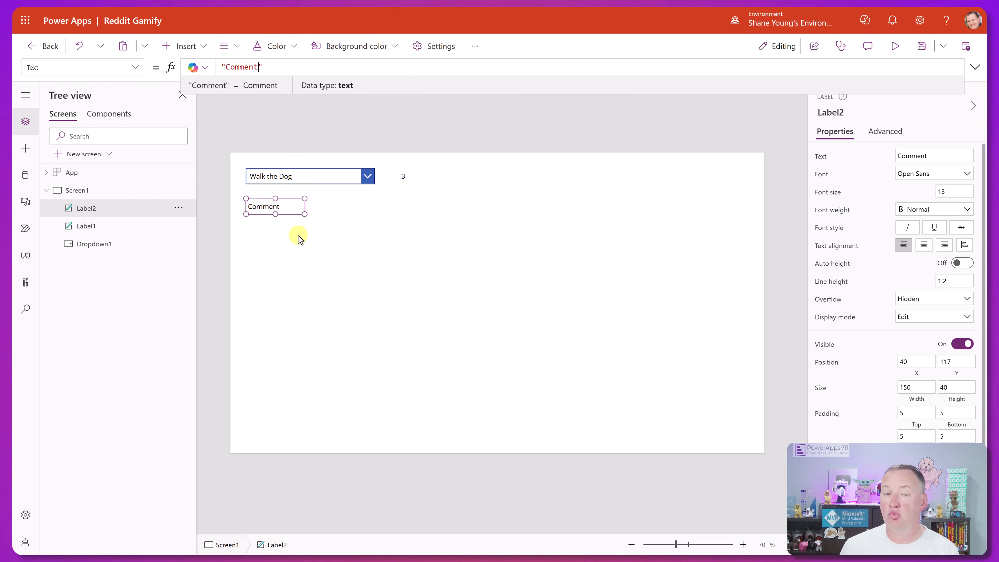
Insert a text input directly beneath the Comment label, at about X 40, Y 157, and clear its Default text
click(198, 48)
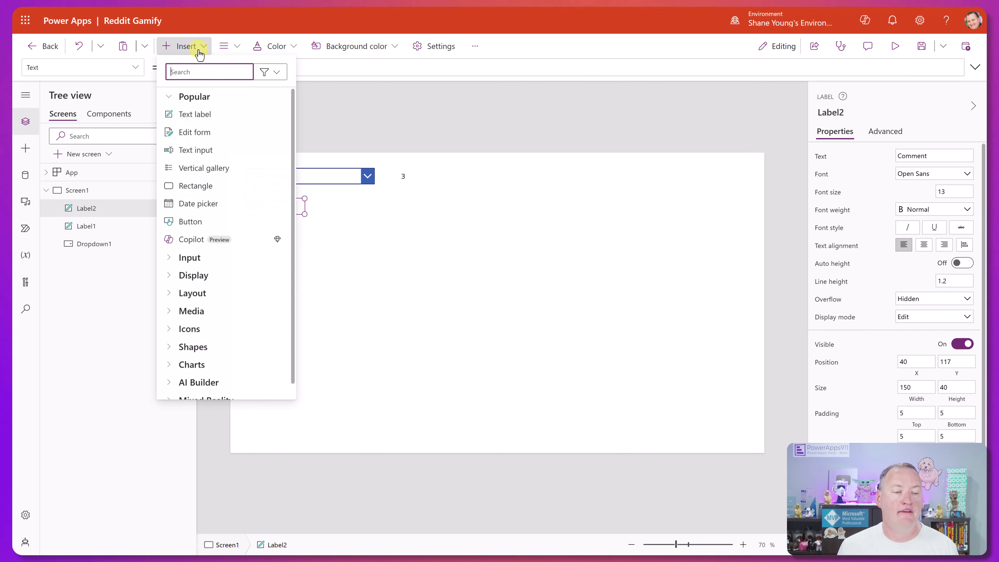
click(219, 151)
drag(270, 194, 265, 228)
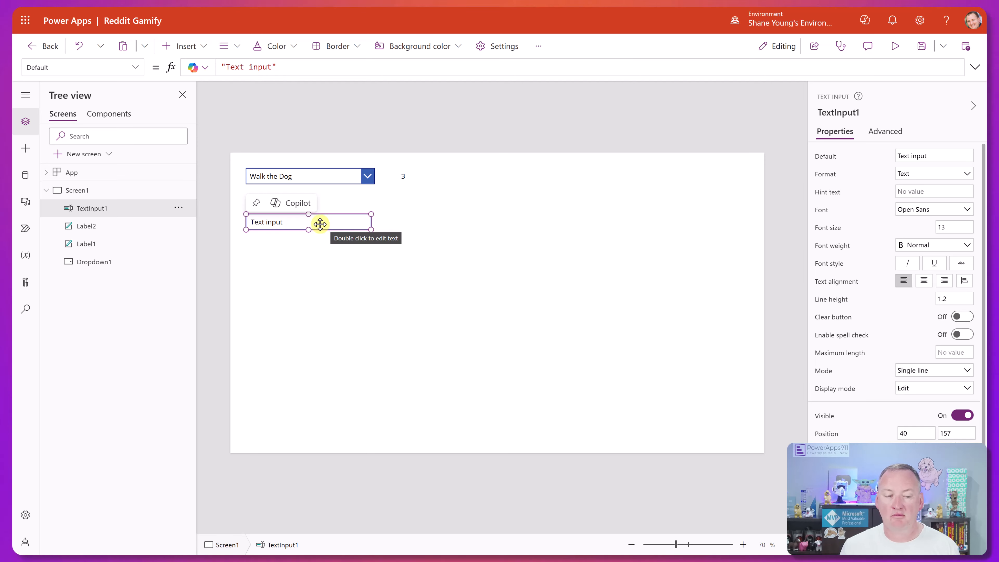
drag(292, 66, 162, 68)
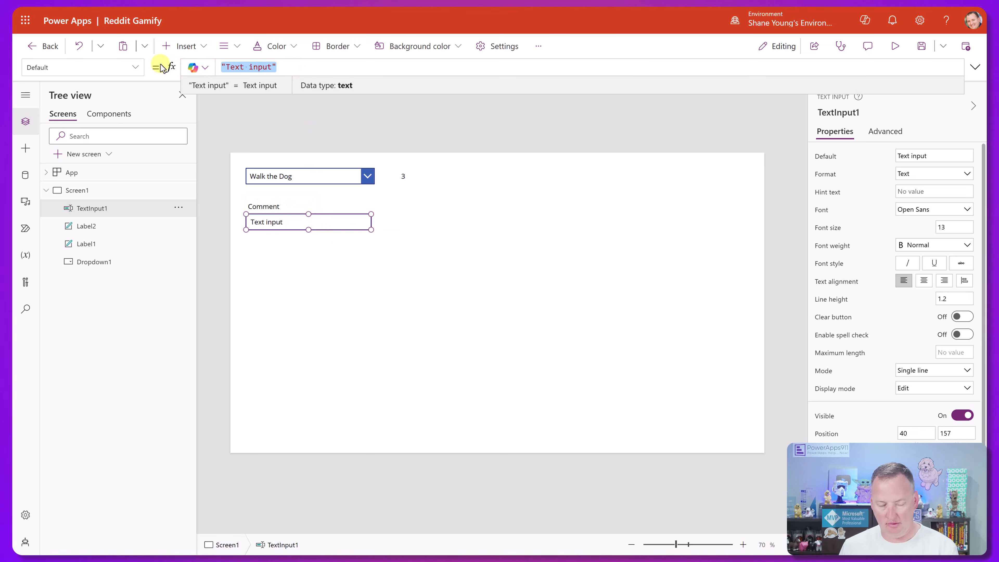
key(BackSpace)
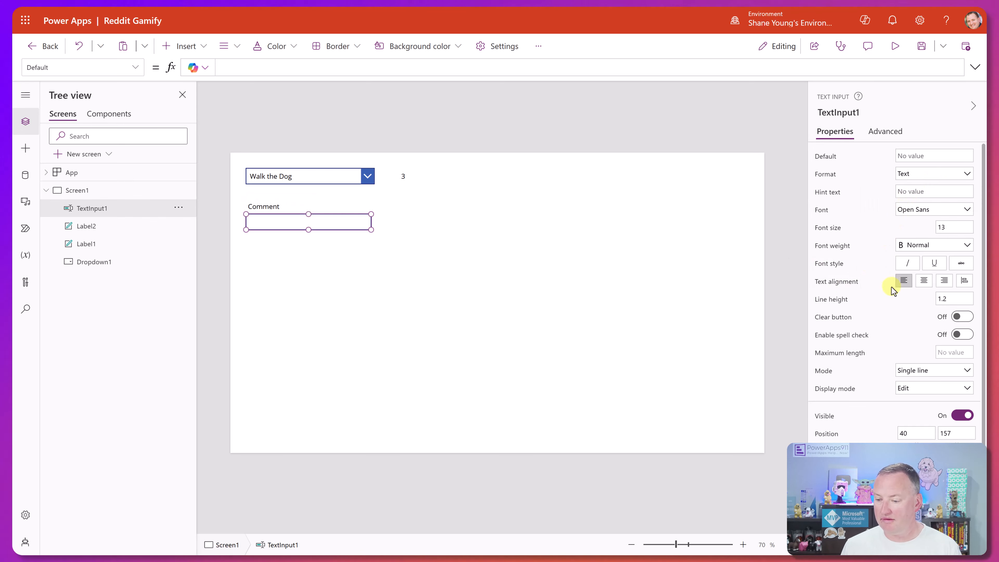
Change the comment text input's mode to Multiline
scroll(892, 291, down, 3)
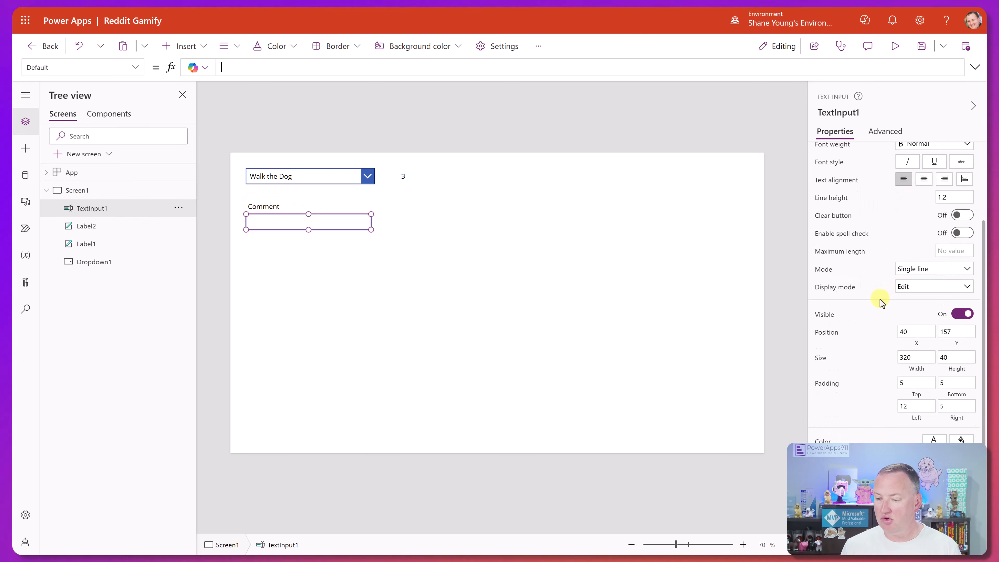
click(913, 274)
click(926, 285)
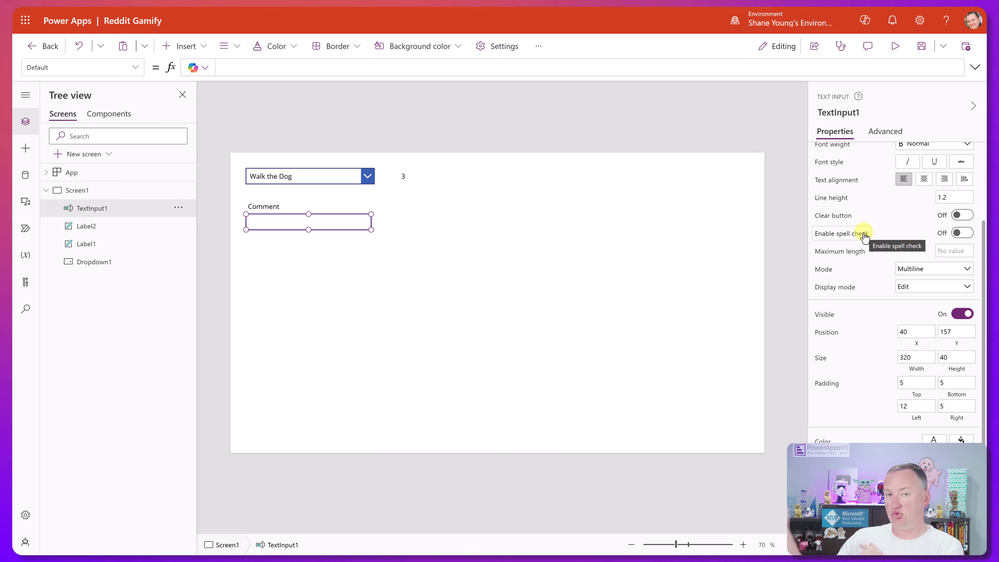
Stretch the comment text input to a height of about 121 and set its maximum length to 500
click(300, 228)
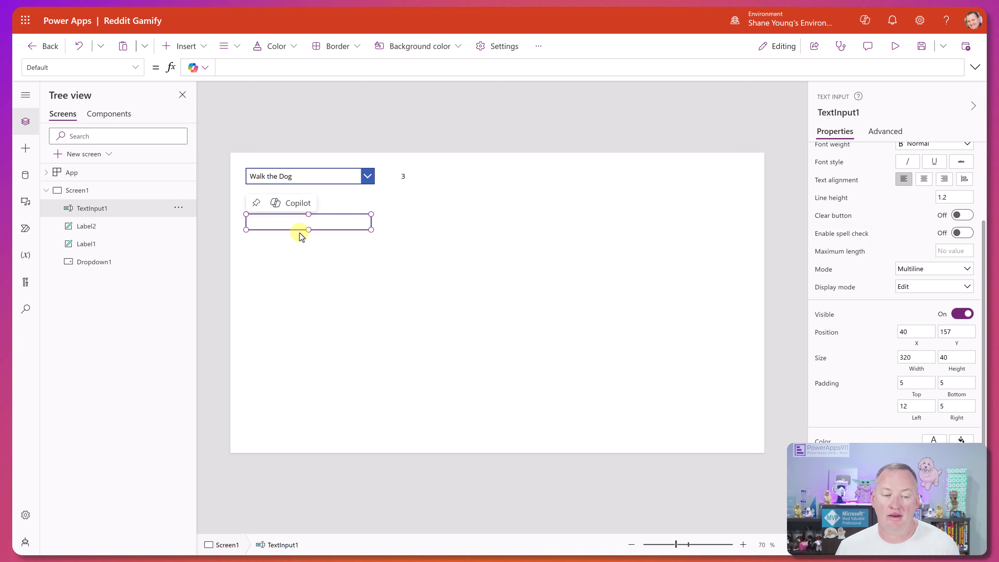
drag(310, 227, 308, 261)
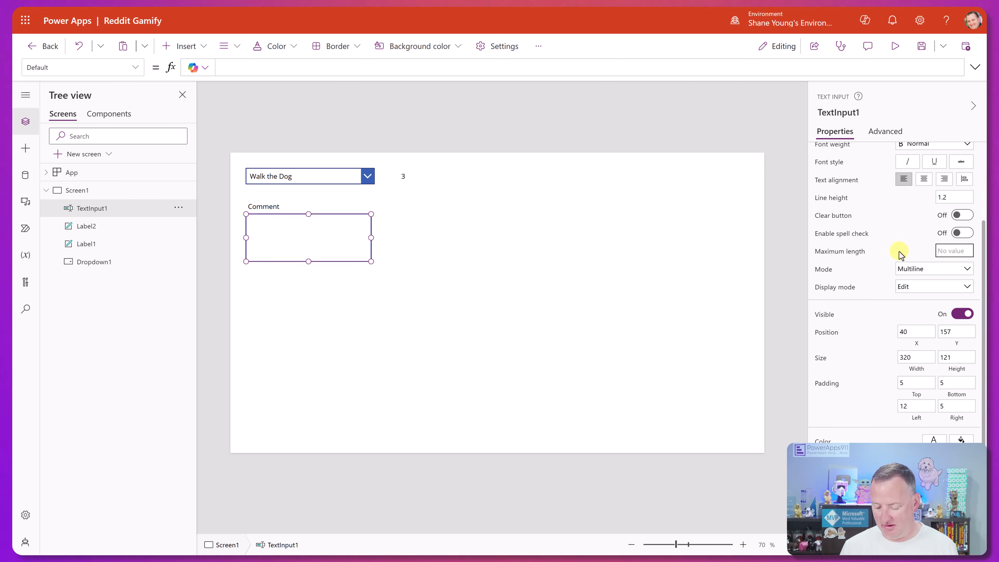
text(500)
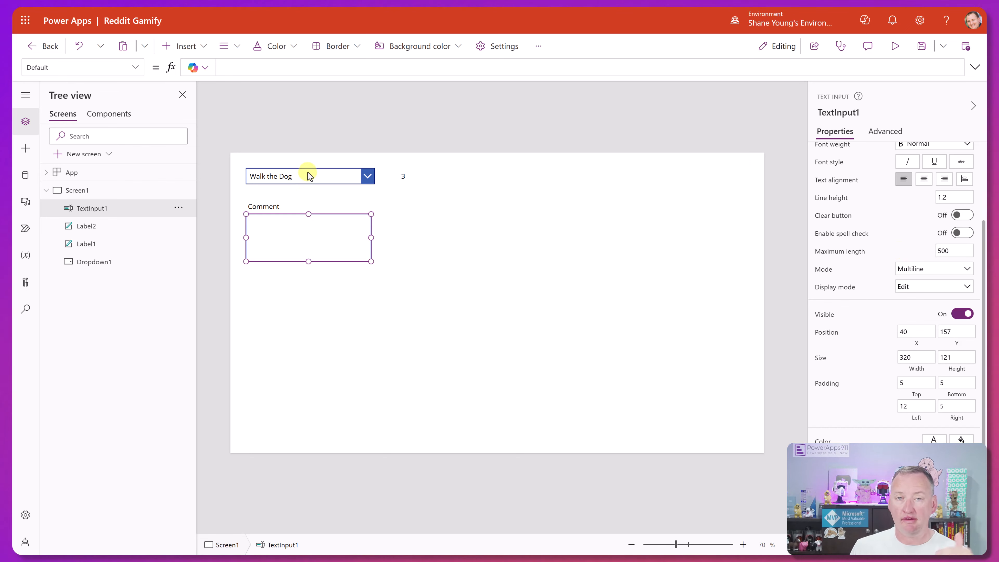
click(324, 225)
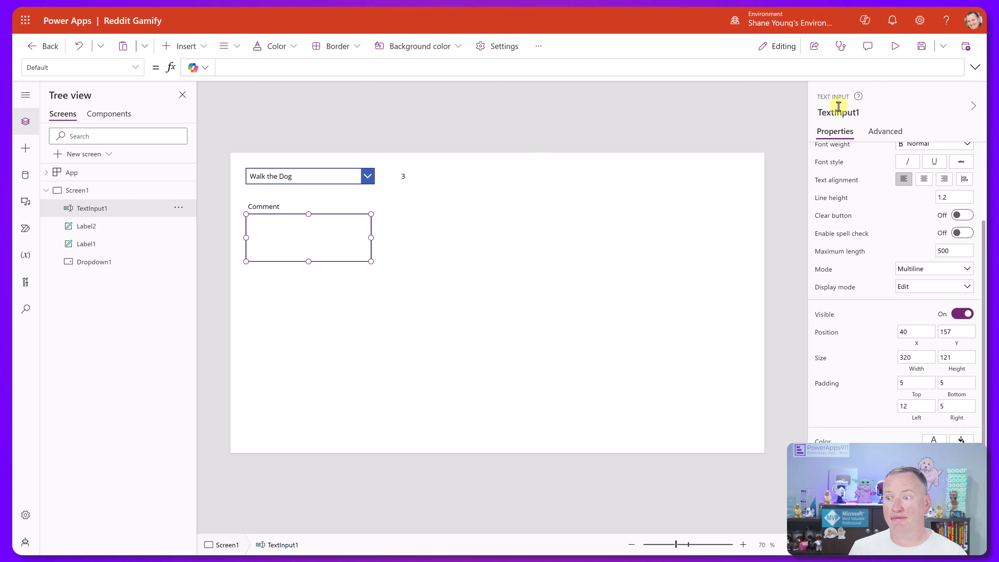
Save the app and create a new blank table named "Reddit Tasks" as its data source
click(925, 54)
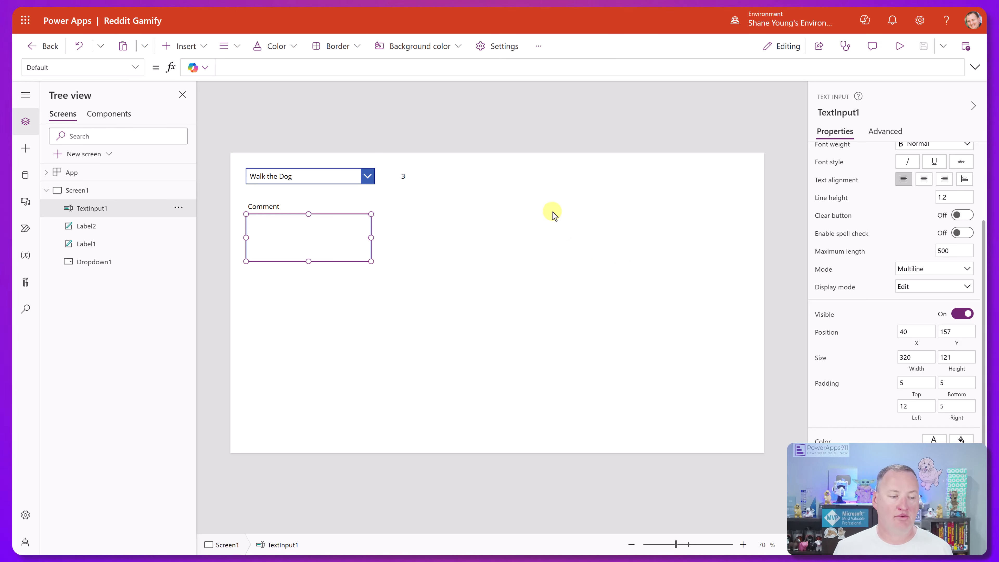
click(25, 175)
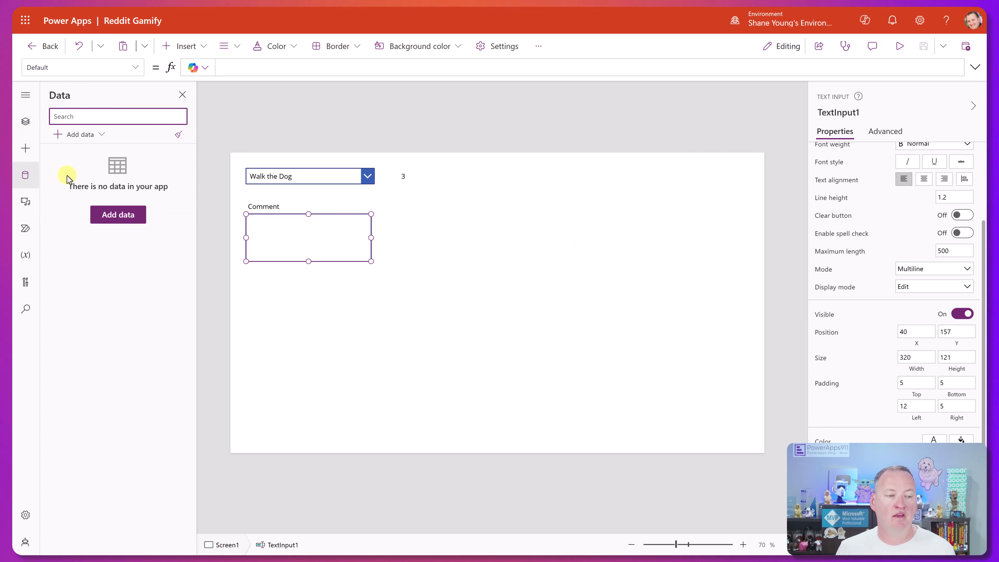
click(110, 218)
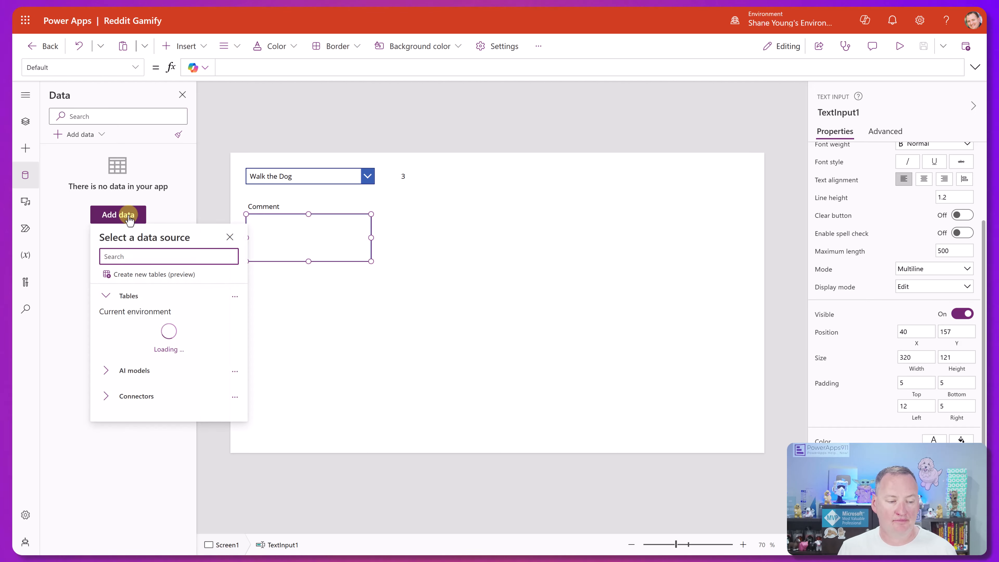
click(148, 276)
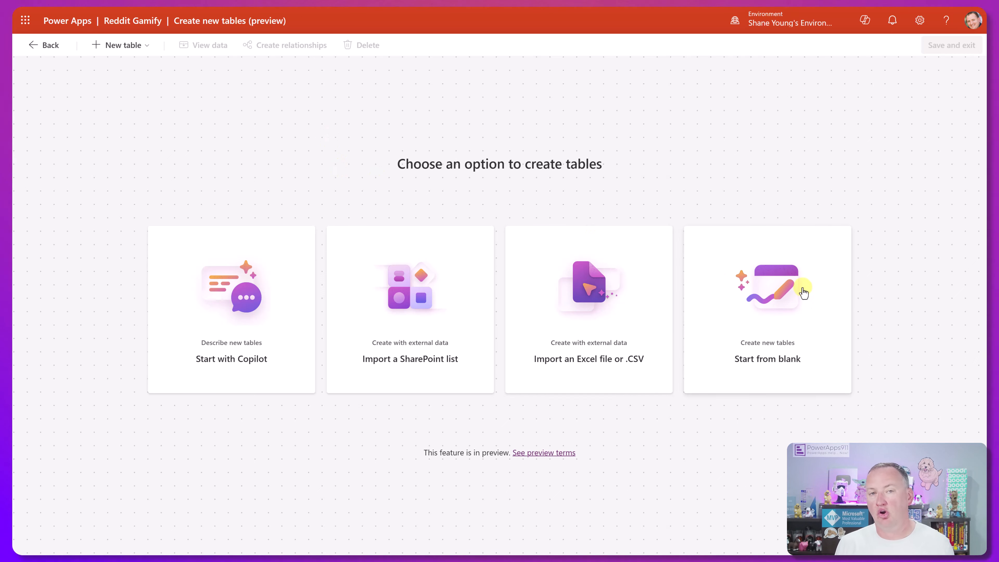
click(761, 310)
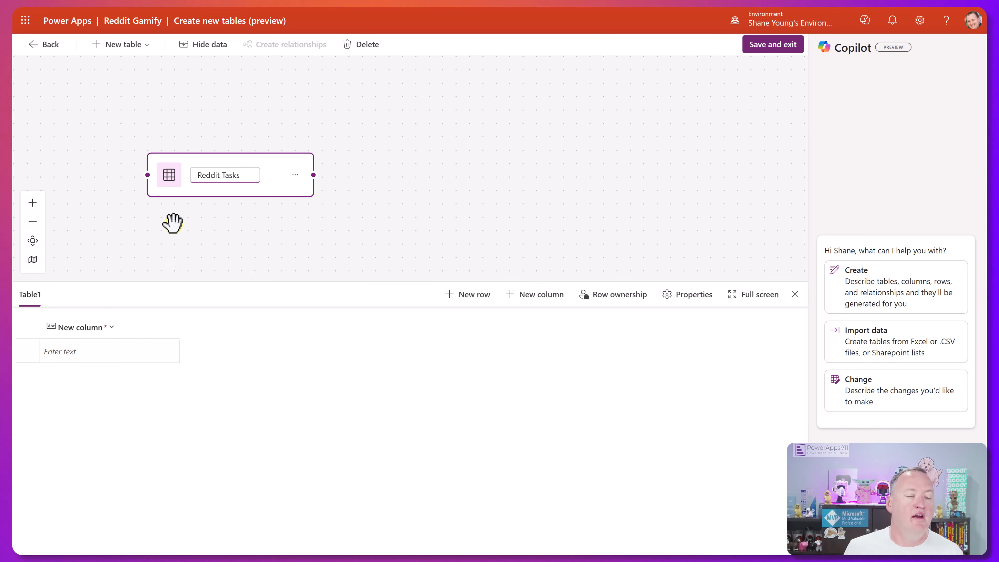
Rename the Reddit Tasks table's primary column to "Reddit Task"
click(114, 335)
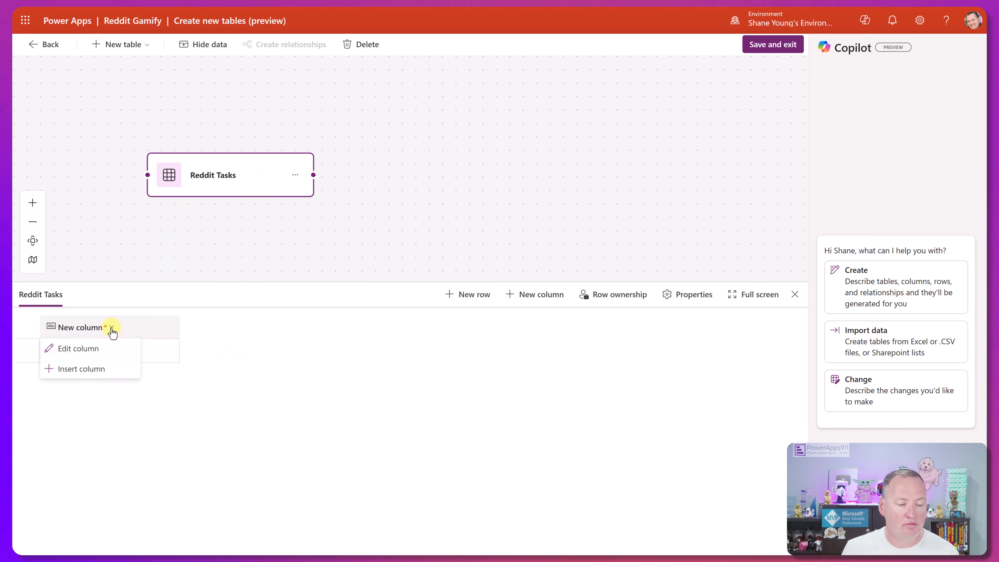
click(95, 351)
triple_click(109, 119)
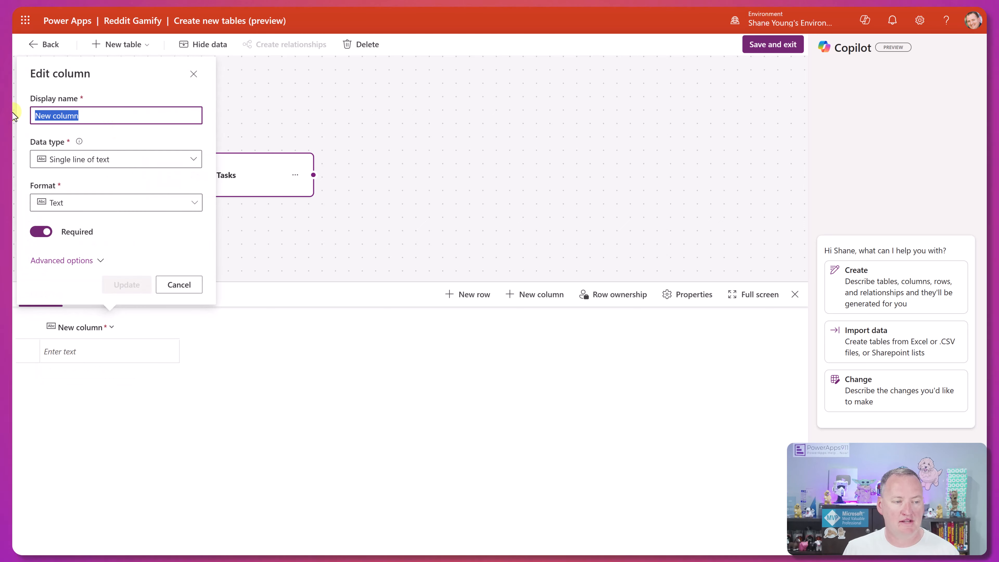
text(Reddit Task)
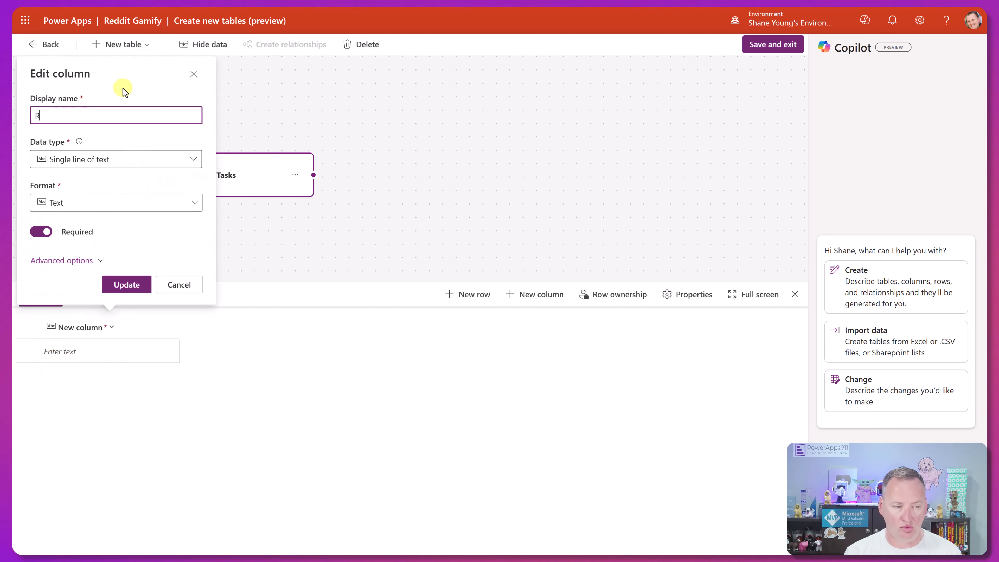
click(130, 286)
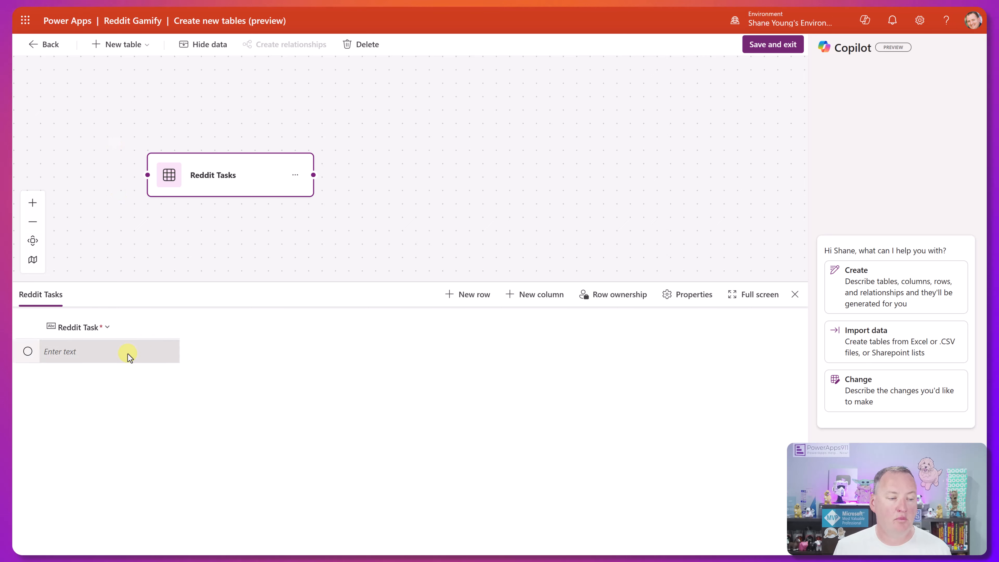
Add a column named "Task Comments" to the Reddit Tasks table with the Multiple lines of text, plain text data type
click(540, 305)
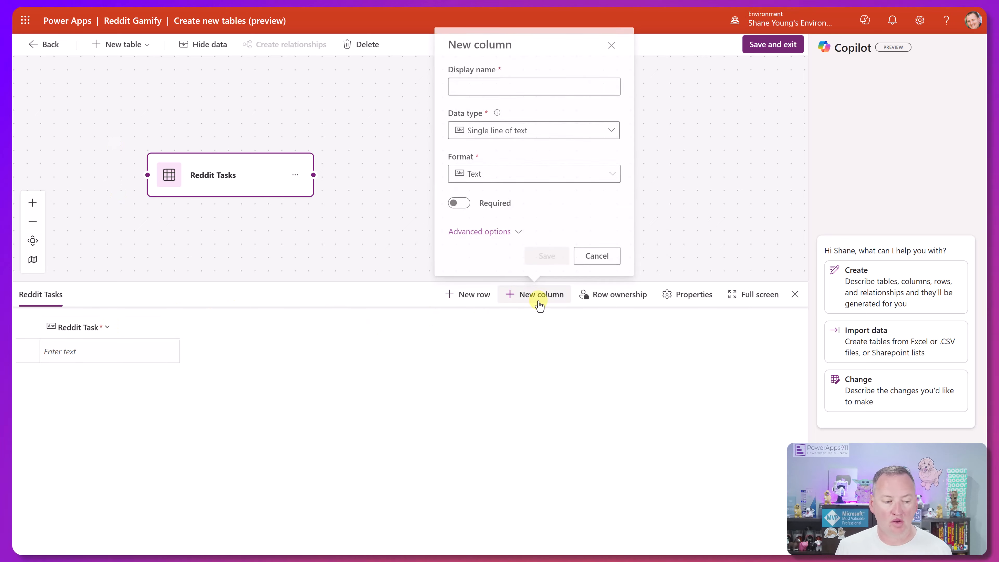
click(489, 84)
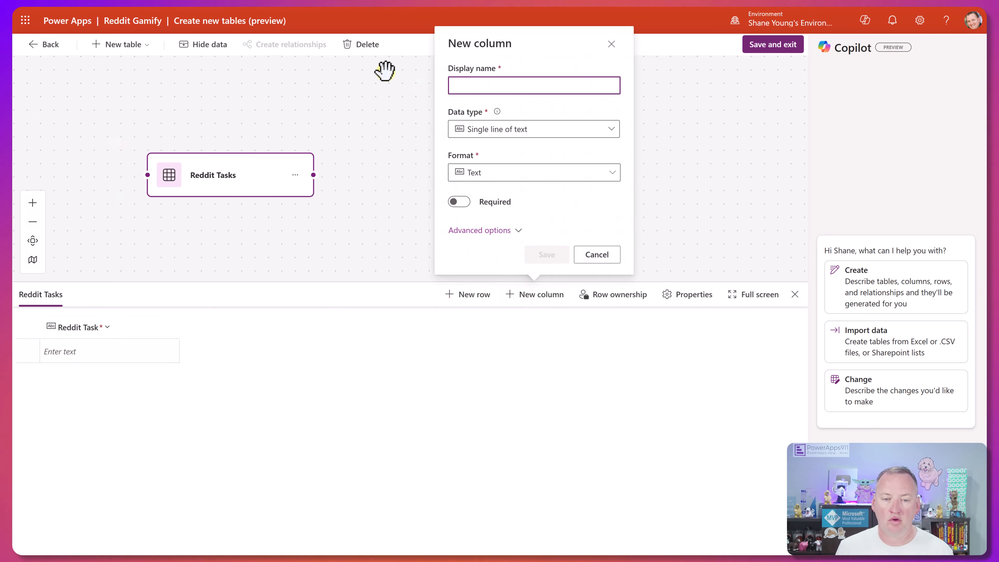
text(Tas)
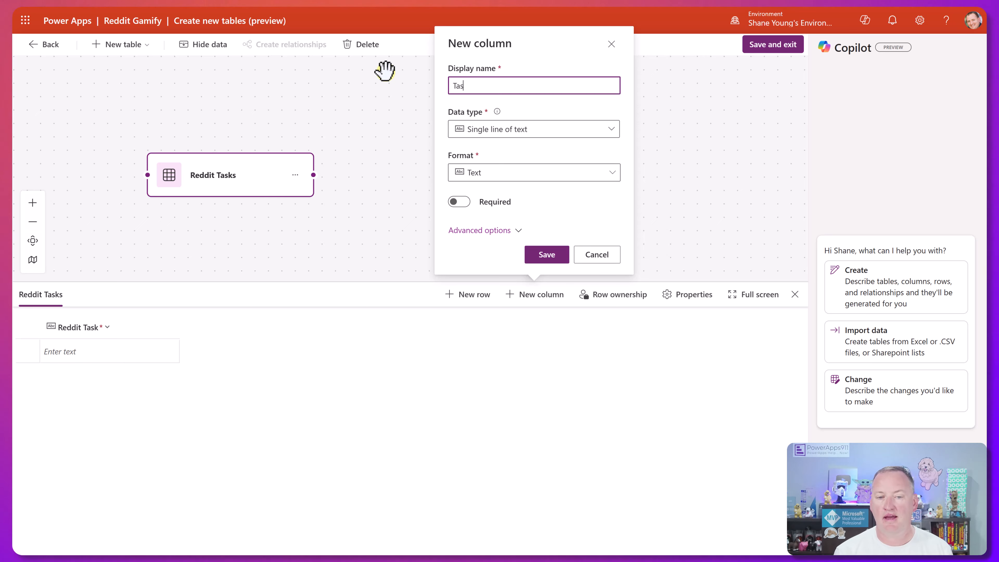
text(k Comments)
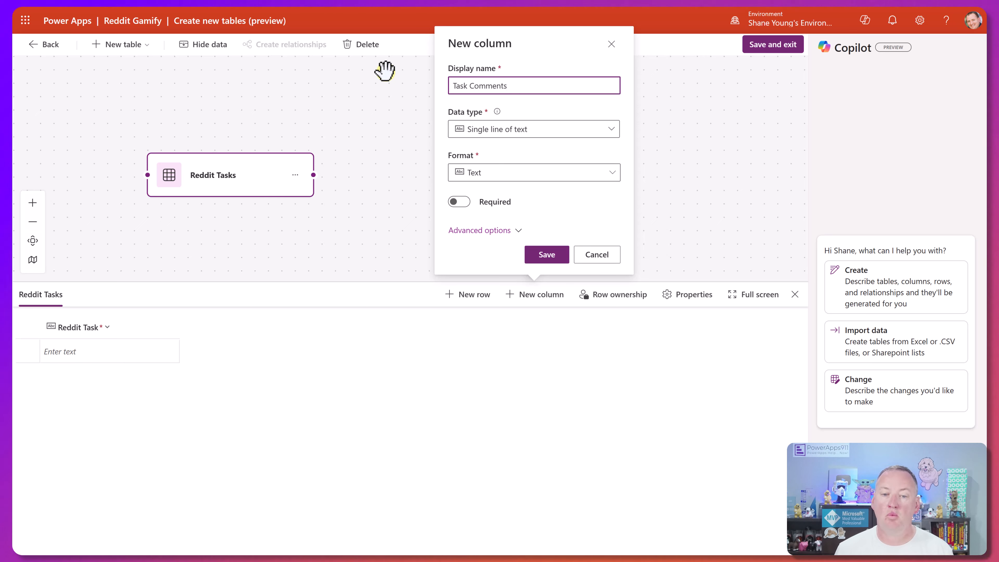
click(486, 136)
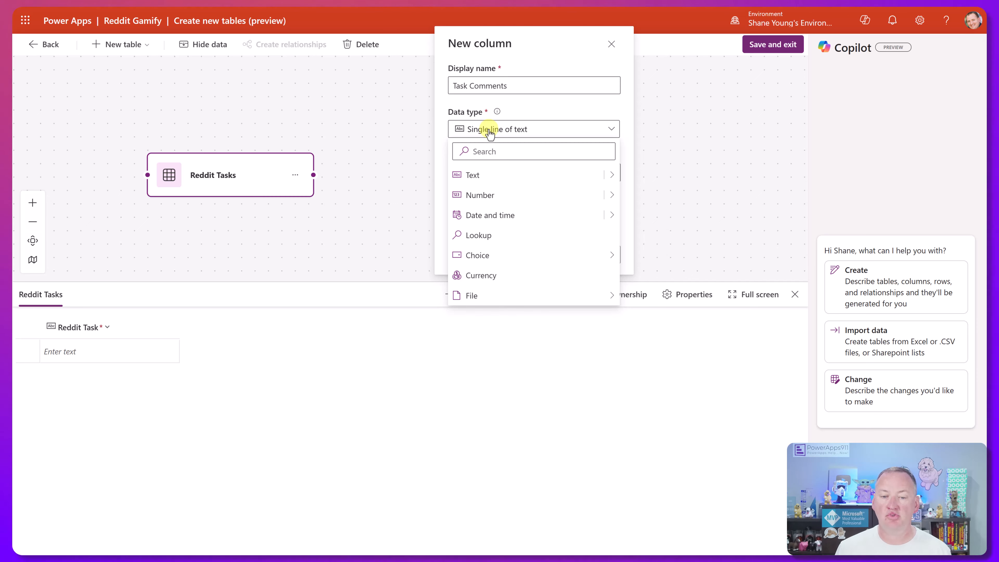
click(507, 125)
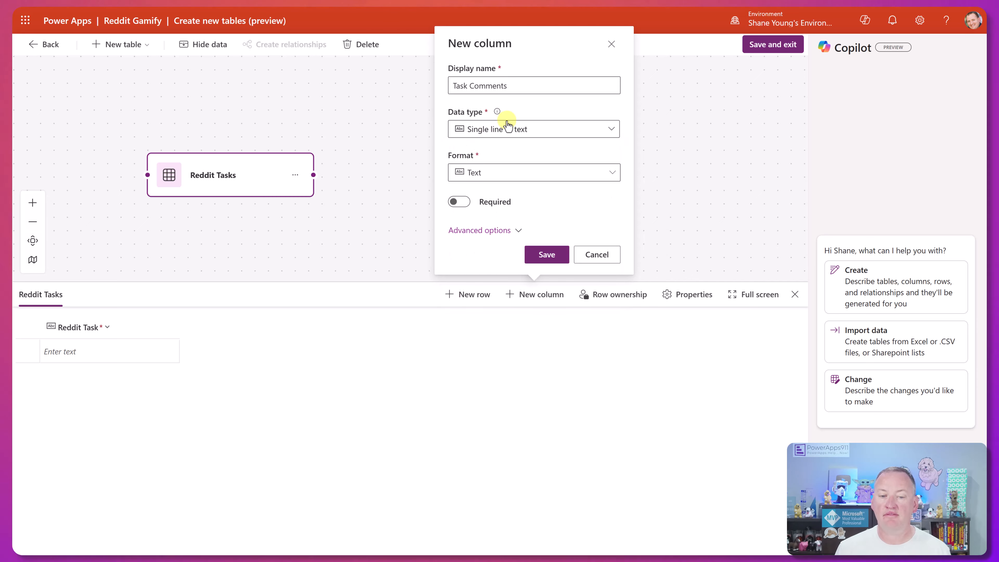
click(516, 230)
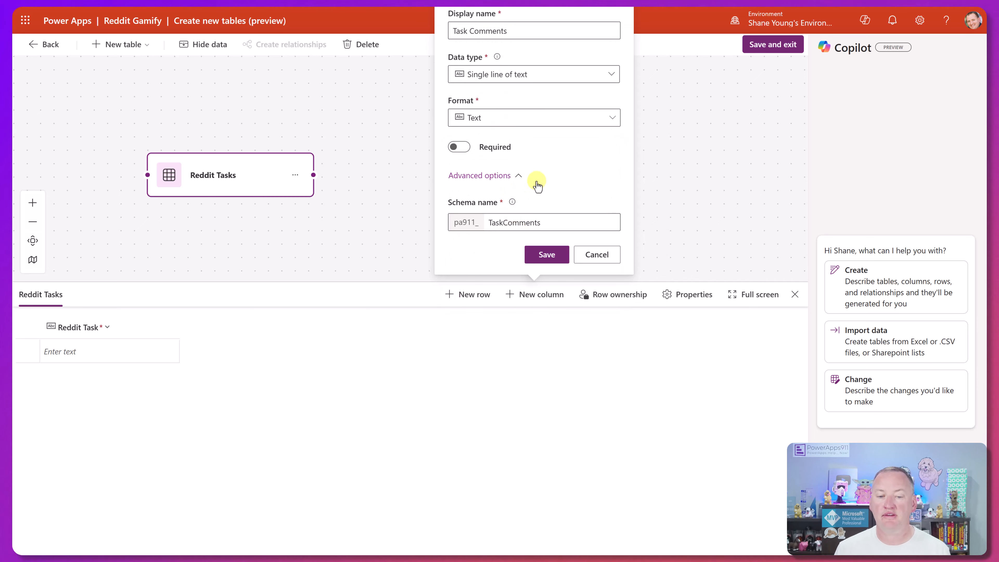
click(520, 179)
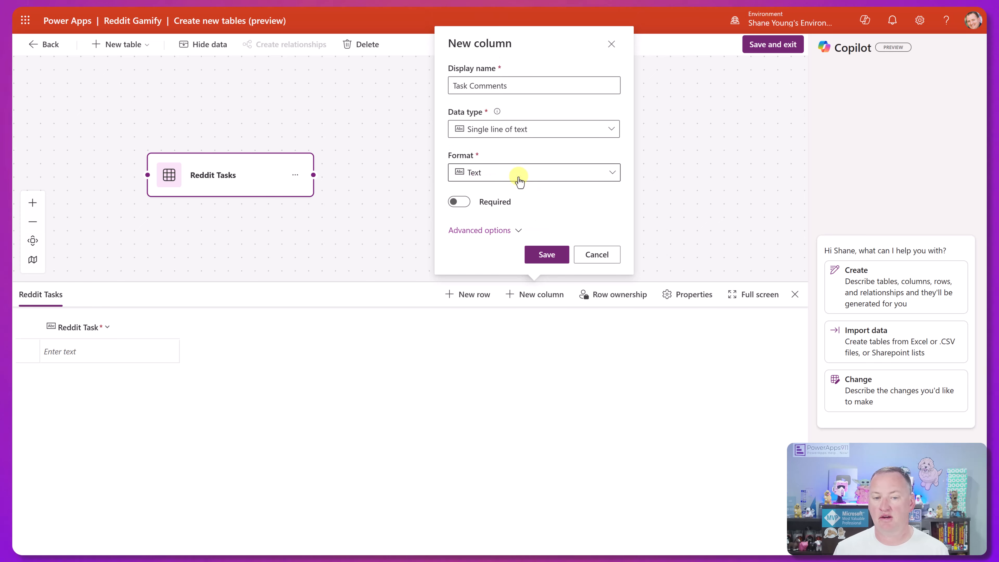
click(531, 131)
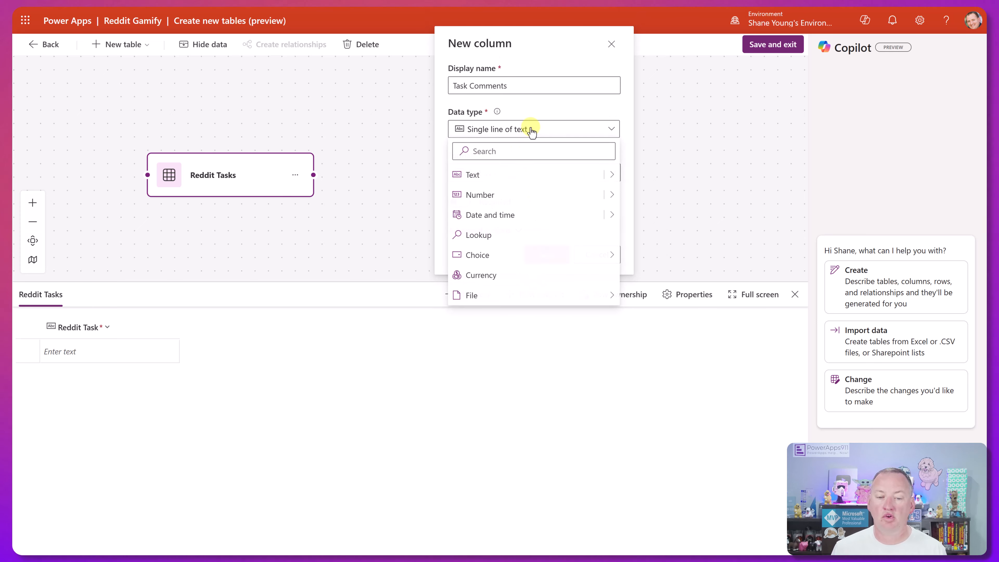
click(612, 175)
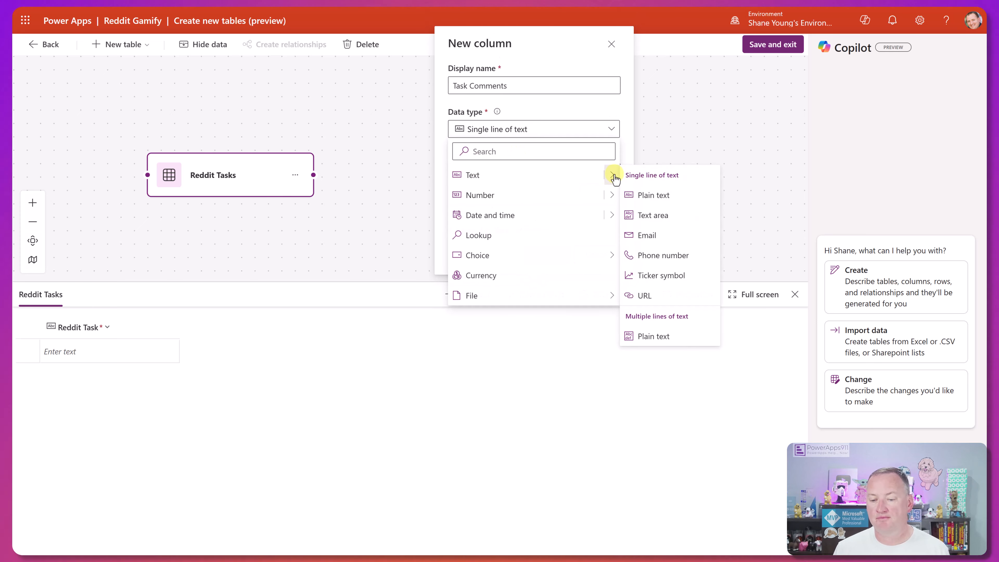
click(666, 341)
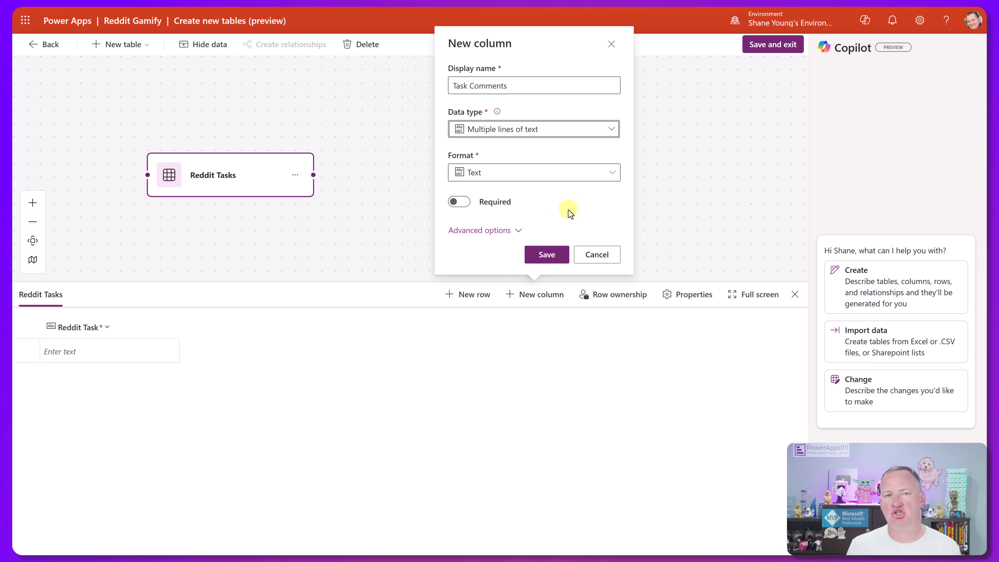
click(547, 255)
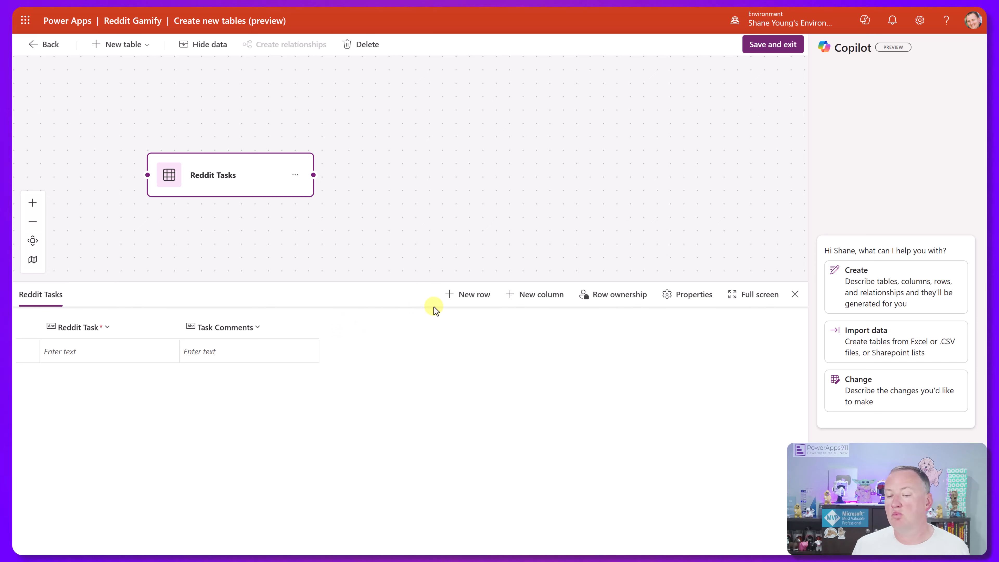
Add a "Task Date" column to the Reddit Tasks table with the Date only format
click(529, 300)
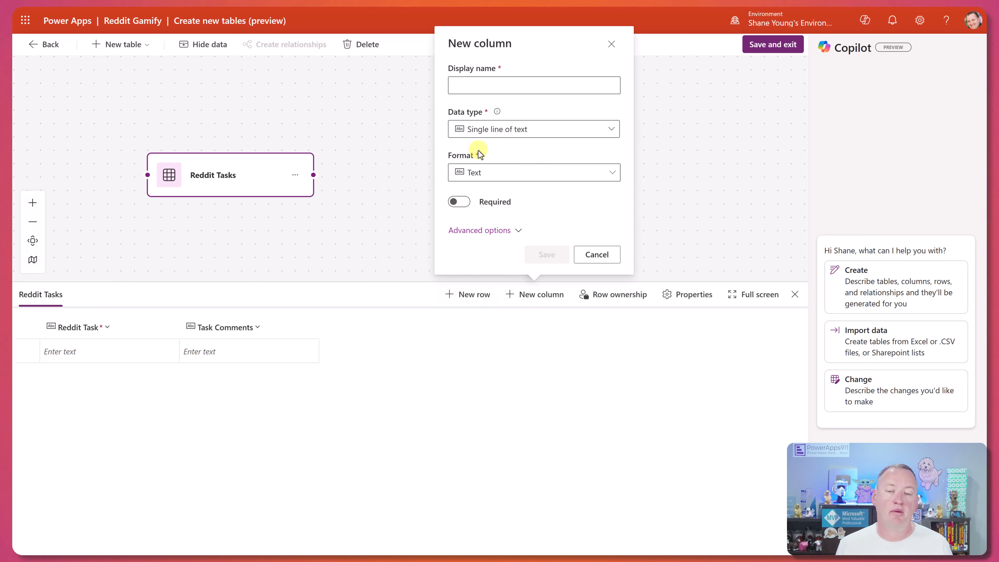
click(475, 85)
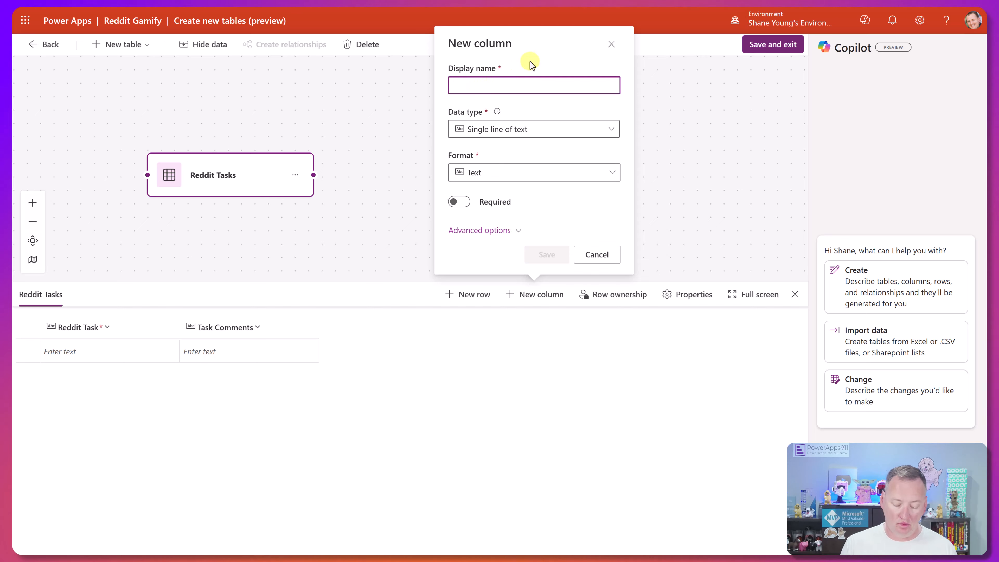
text(Task Da)
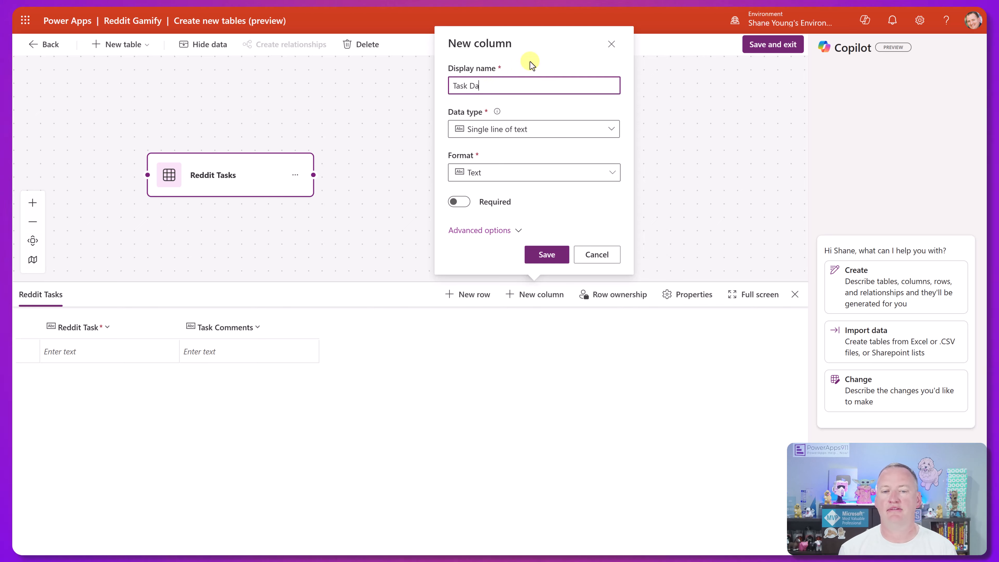
text(te)
click(528, 130)
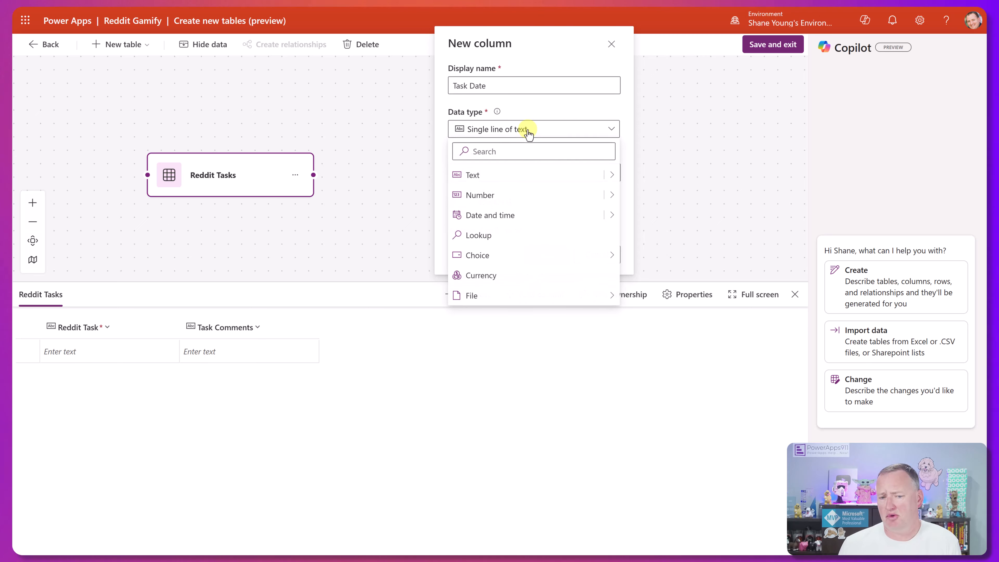
click(610, 216)
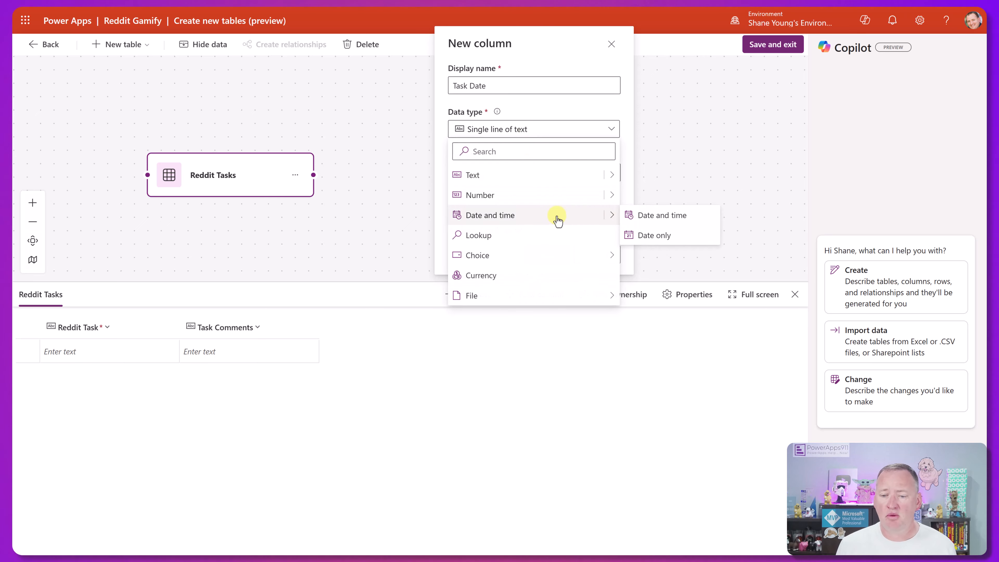
click(653, 238)
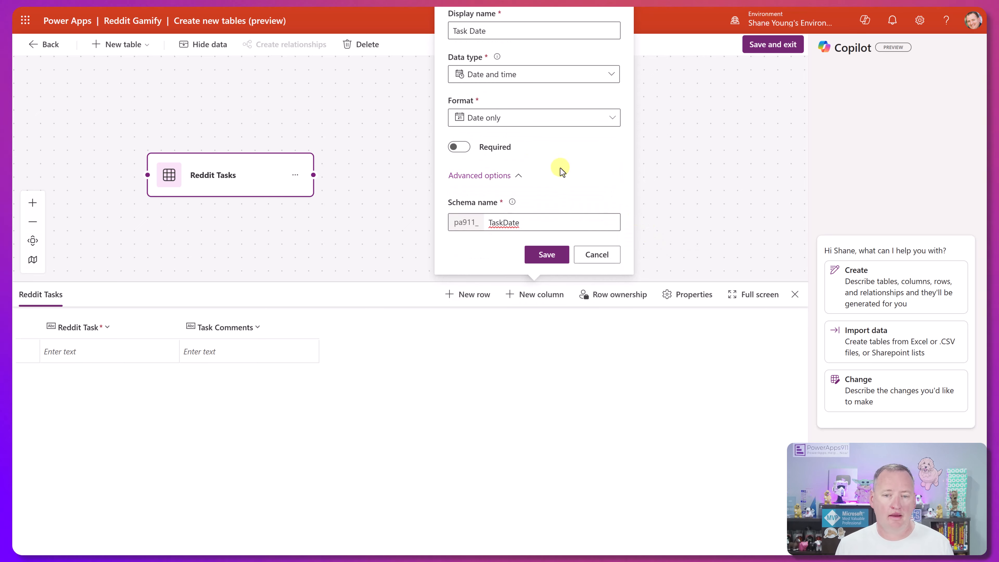
click(552, 264)
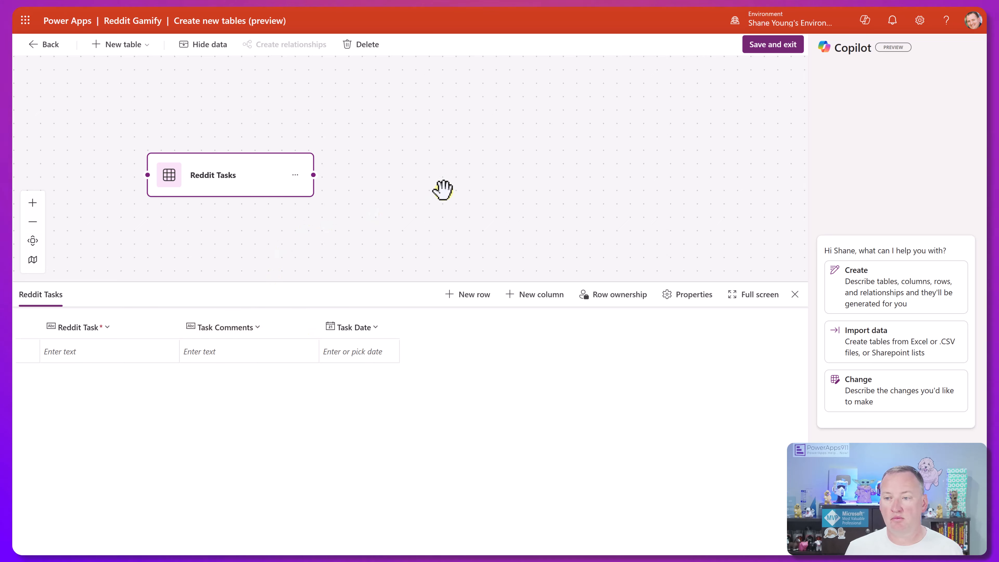
Save the Reddit Tasks table and exit the table designer, returning to the app
click(766, 53)
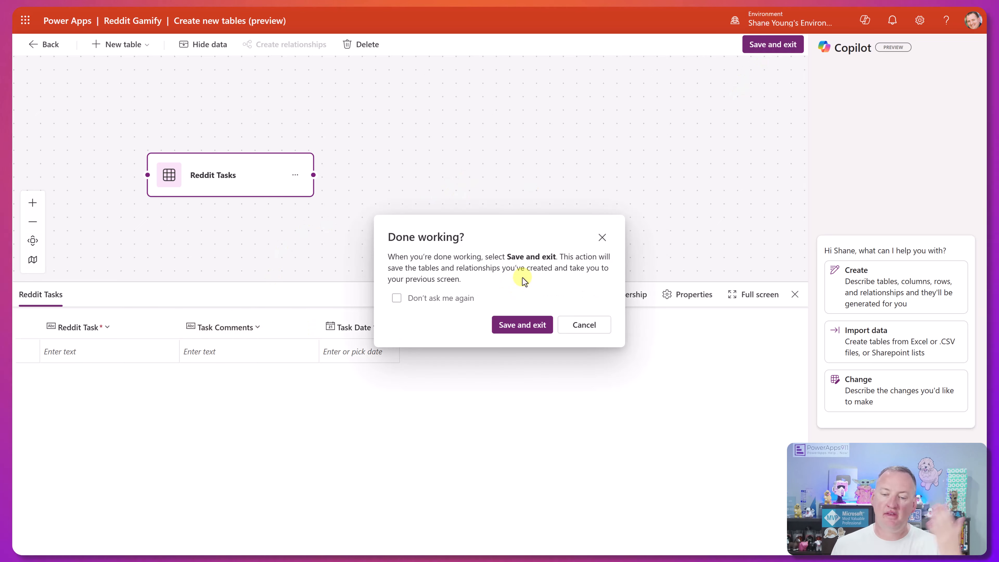
click(524, 326)
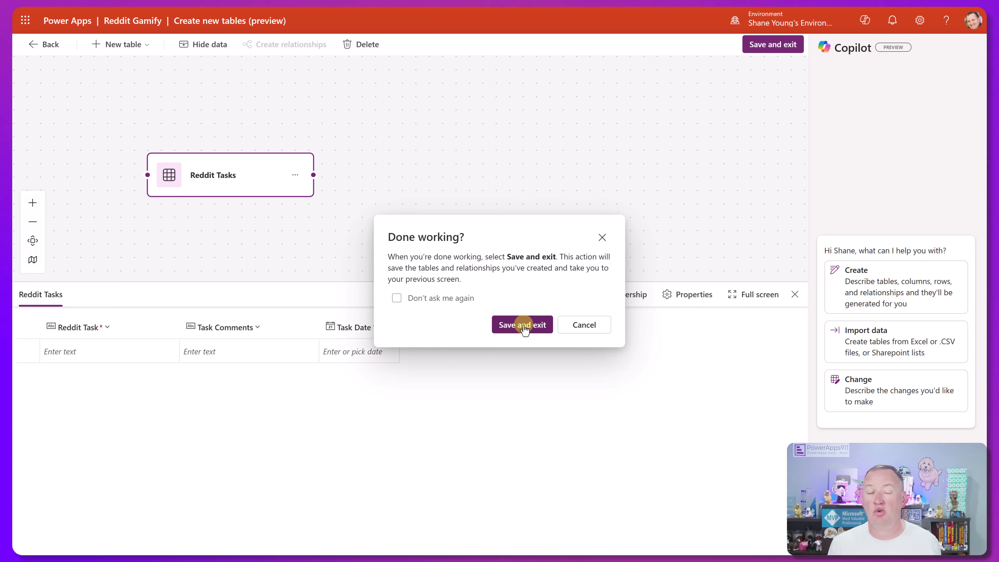
click(509, 323)
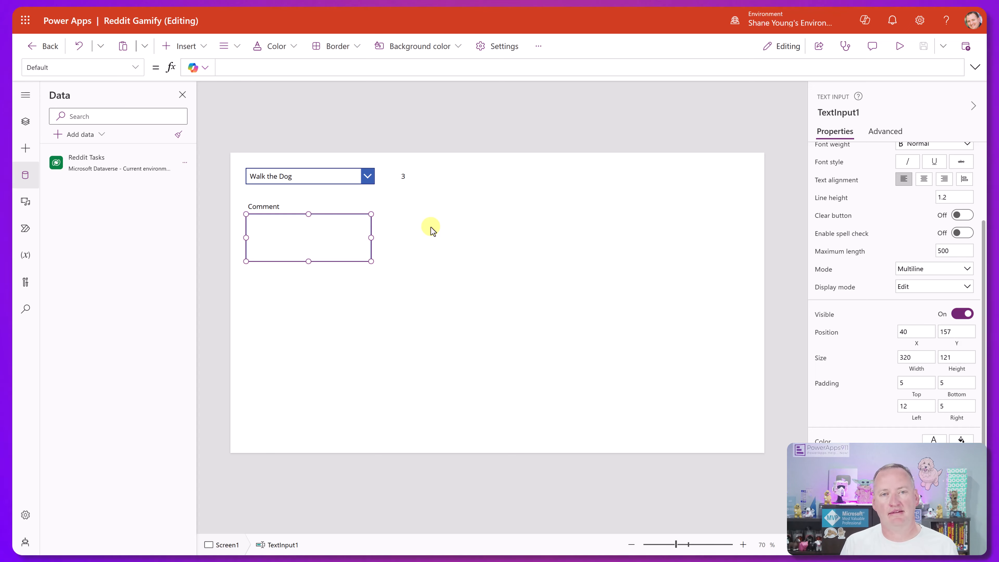
Create a second new blank table for the app and name it "Reddit Points"
click(98, 135)
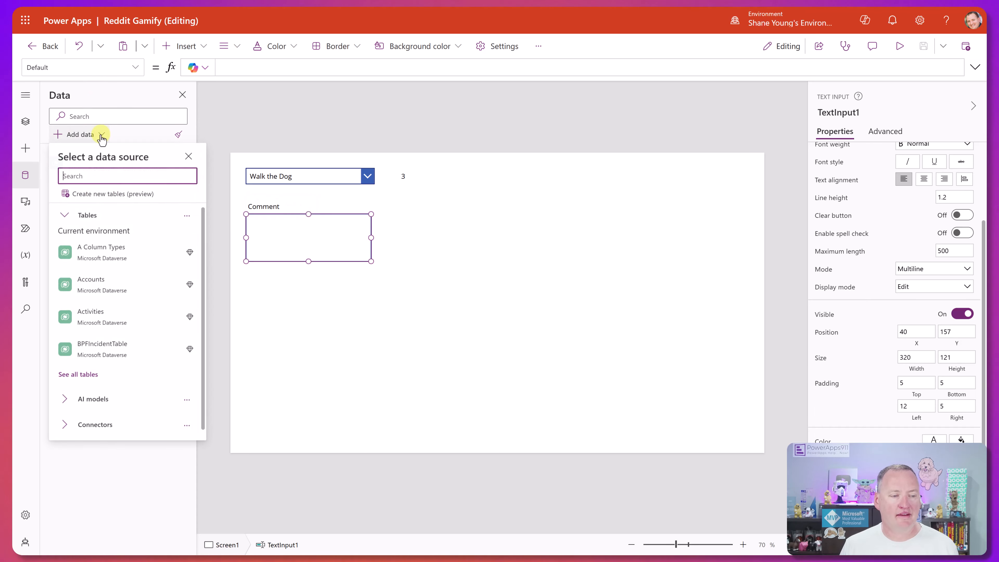
click(104, 194)
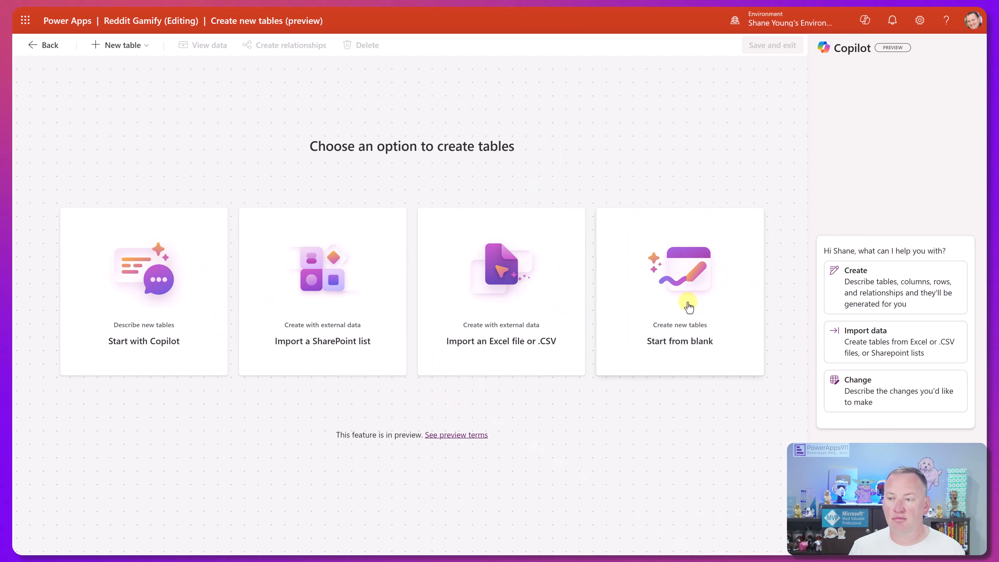
click(692, 303)
text(Re)
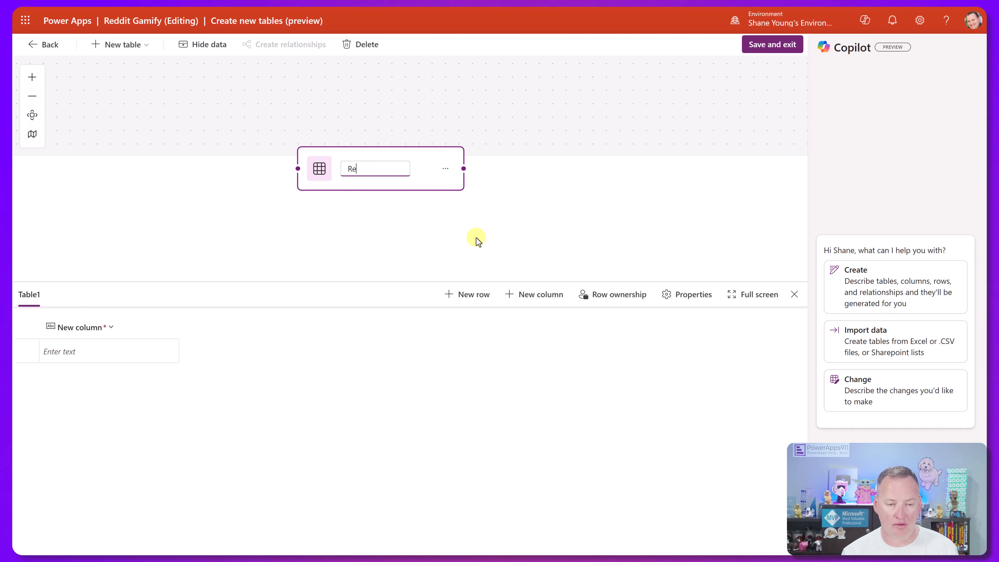
text(ddit Points)
key(Return)
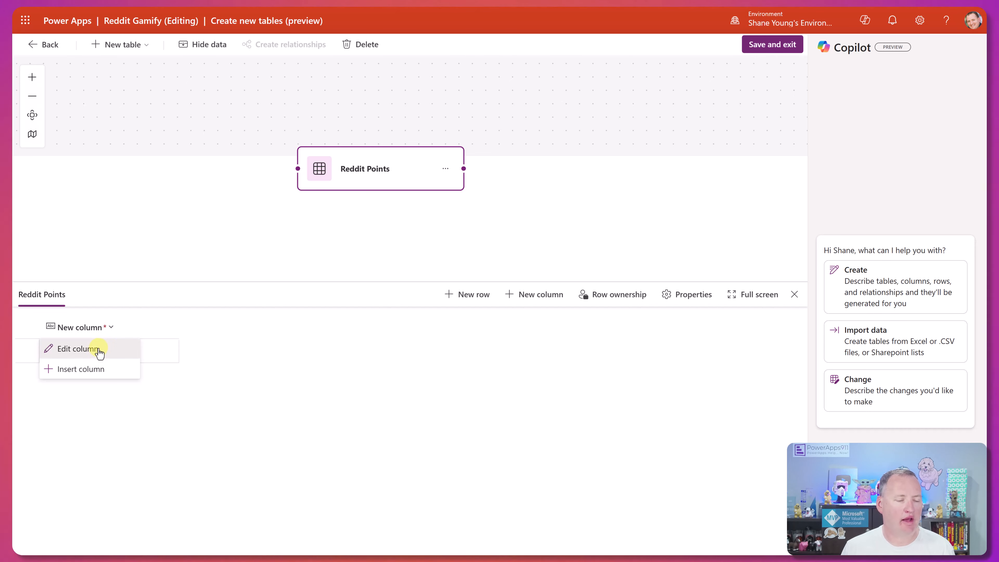
Rename the primary column of Reddit Points to "Persons Email" and add a "Points Earned" column with the Whole number data type
click(98, 350)
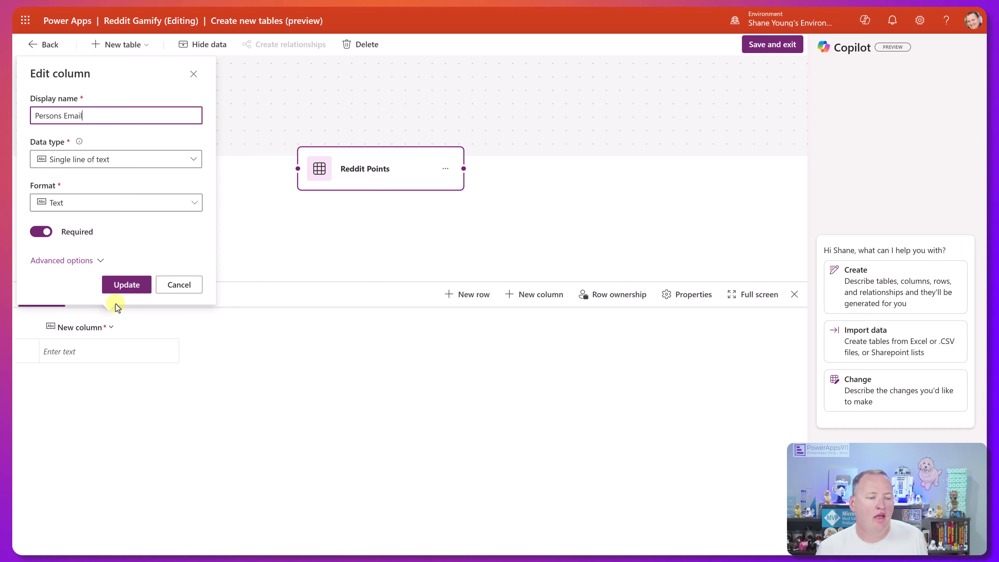
click(116, 289)
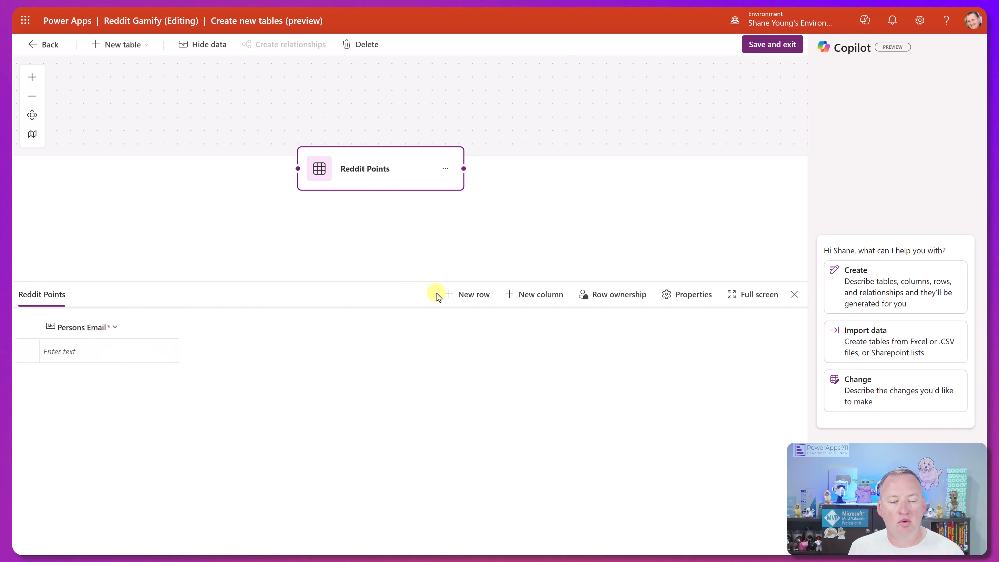
click(563, 300)
click(499, 85)
text(Points Earned)
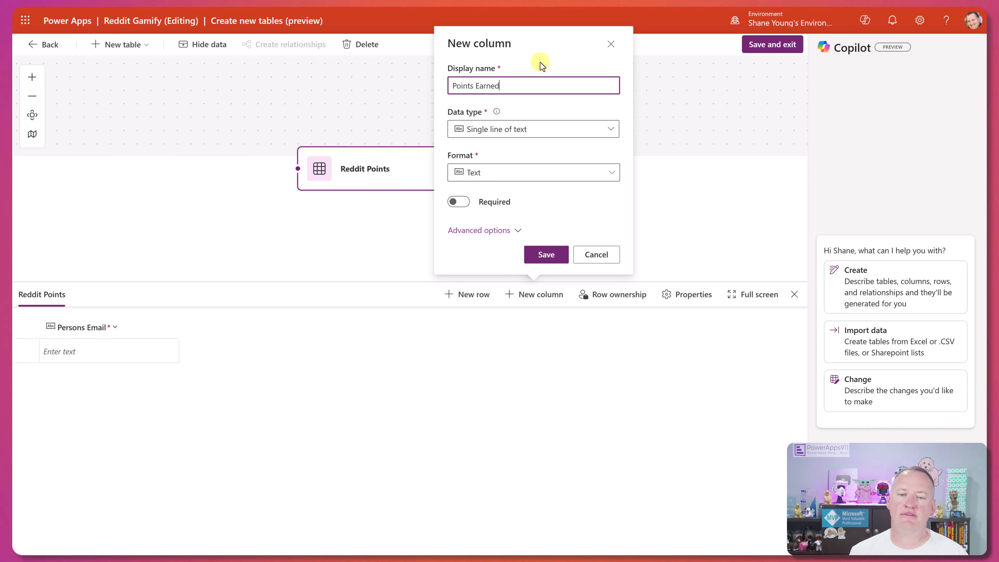
click(511, 129)
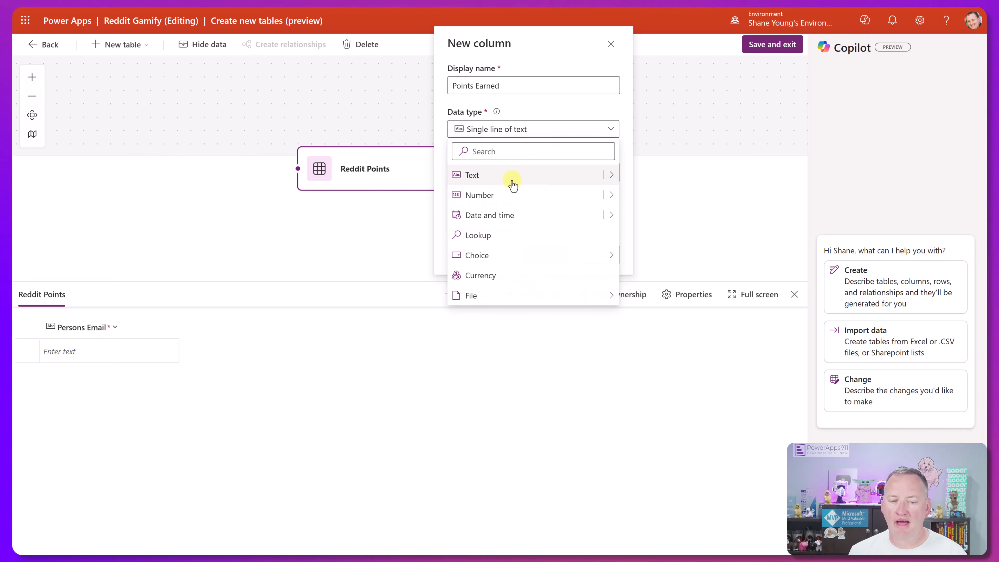
mouse_move(609, 198)
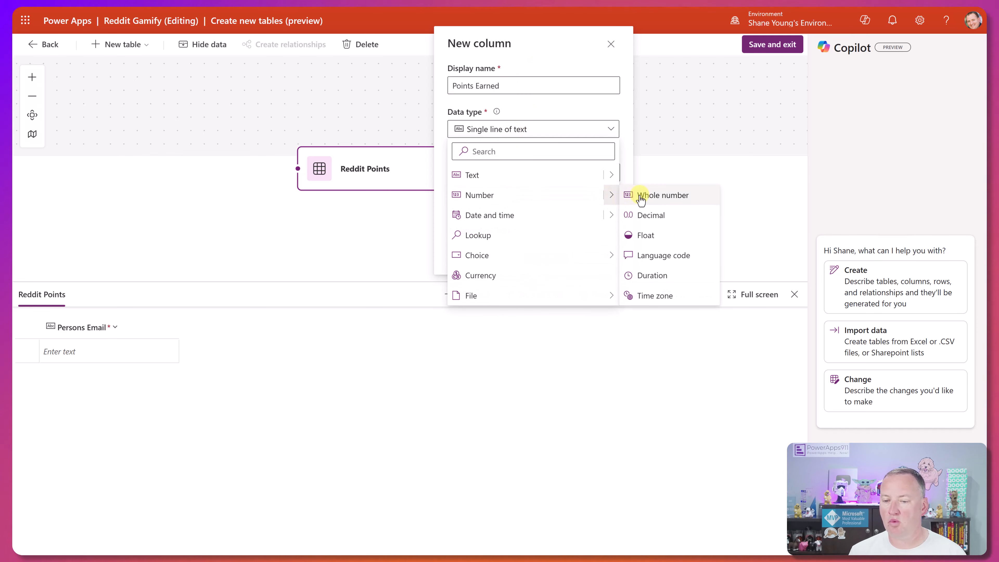
click(652, 197)
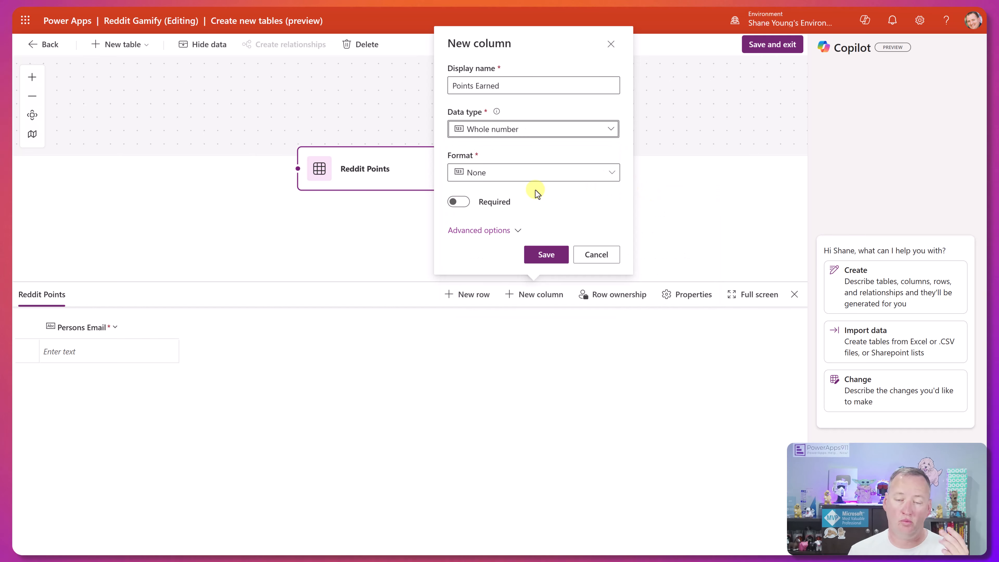
click(551, 258)
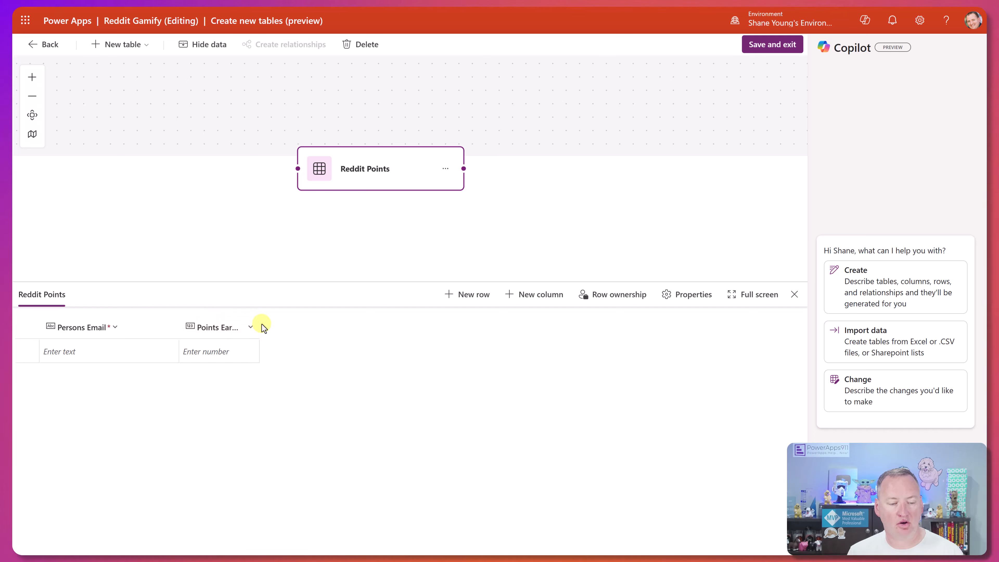
click(530, 296)
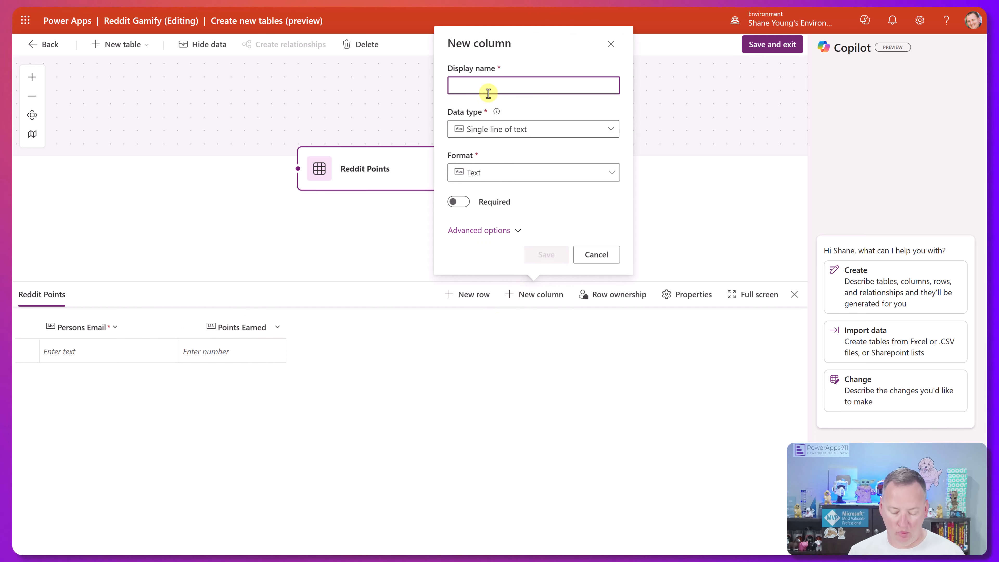
text(Points Date)
click(502, 128)
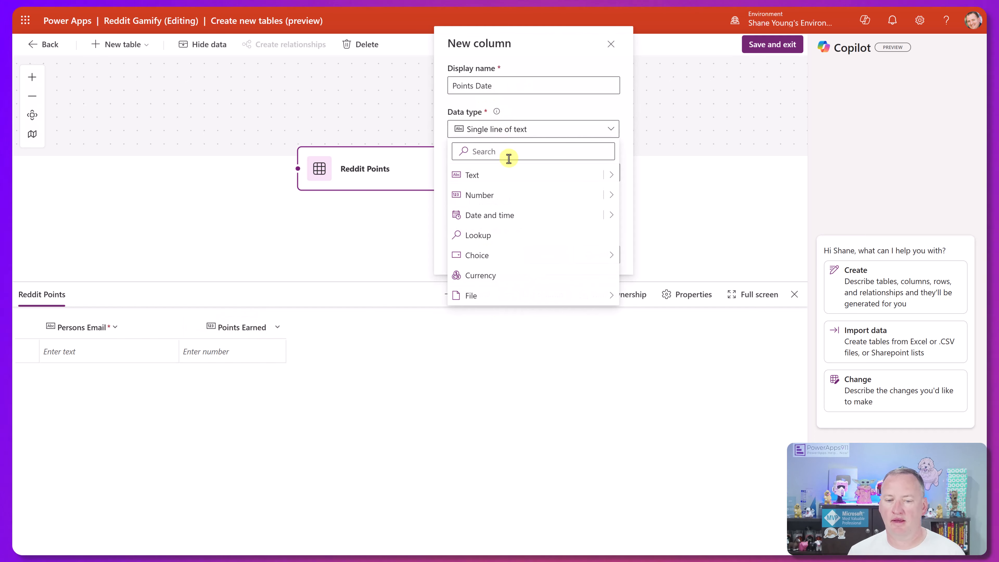
click(600, 217)
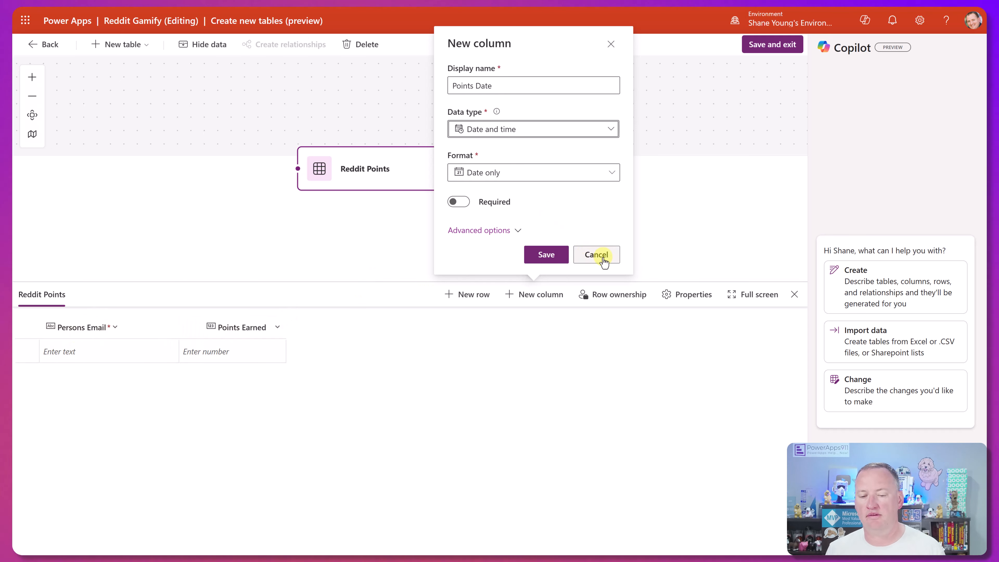
click(587, 256)
Rename the Points Earned column to "Total Points Earned", then save the Reddit Points table and exit the table designer
click(277, 327)
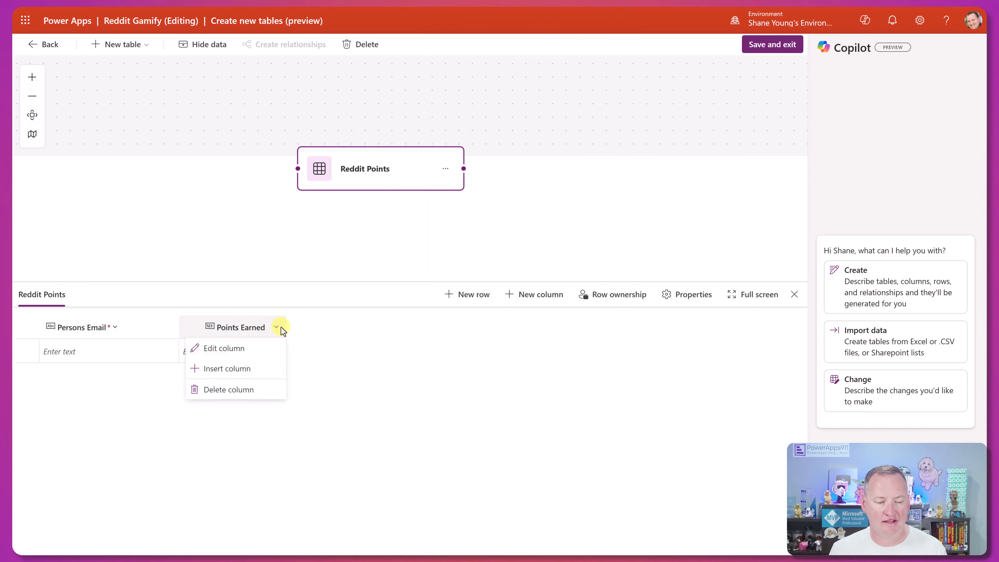
click(224, 349)
click(153, 116)
text(Total Points Earned)
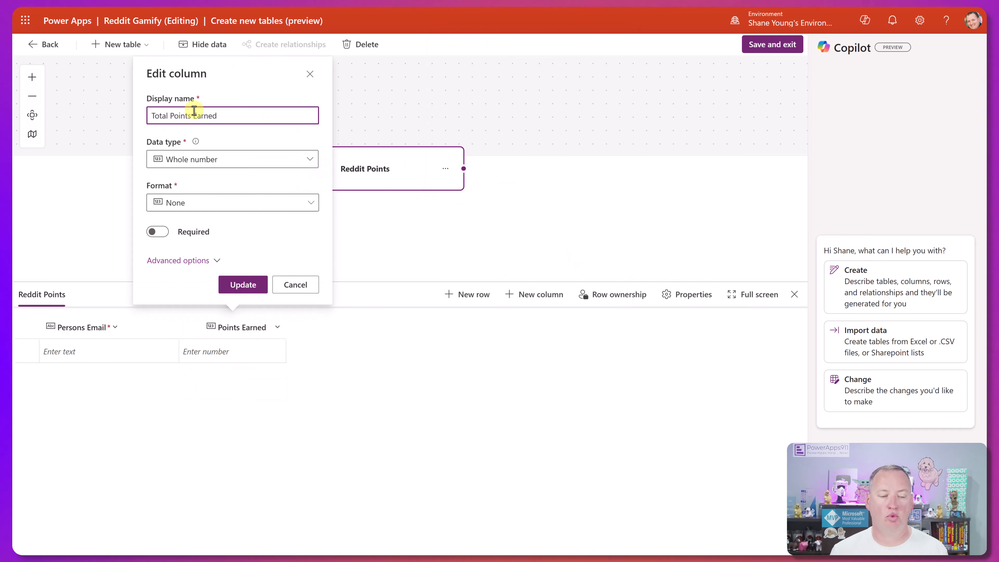
click(243, 285)
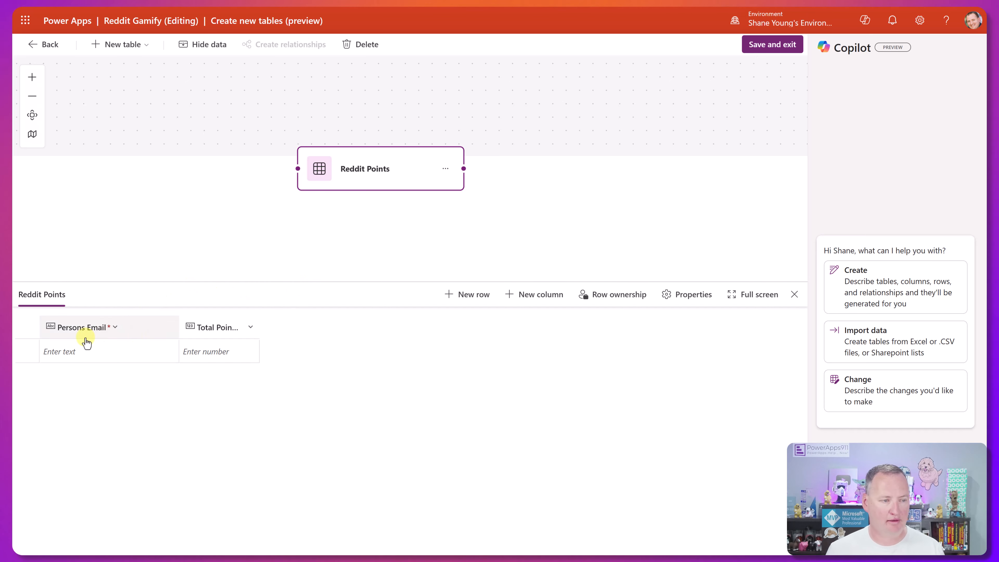
click(775, 48)
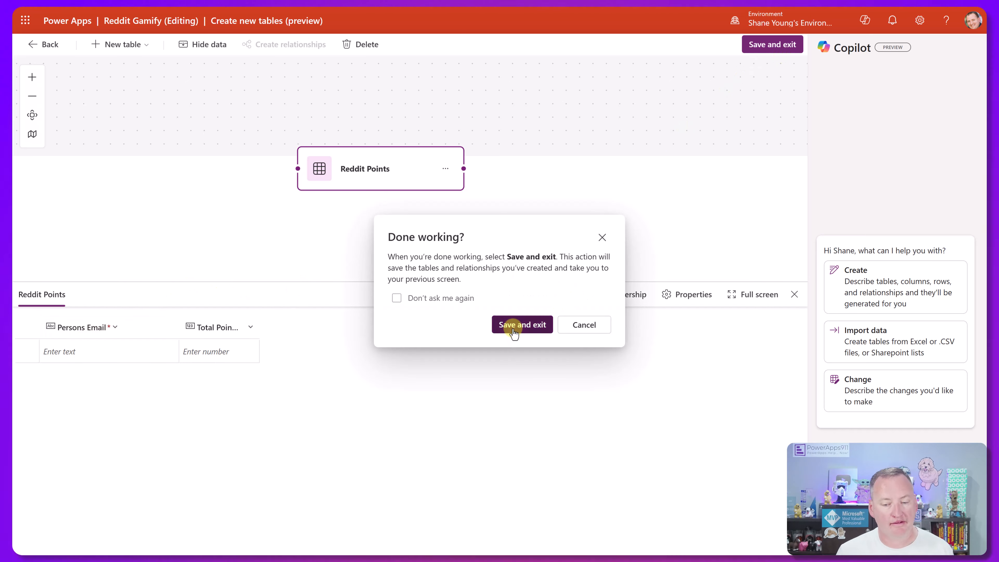
click(535, 325)
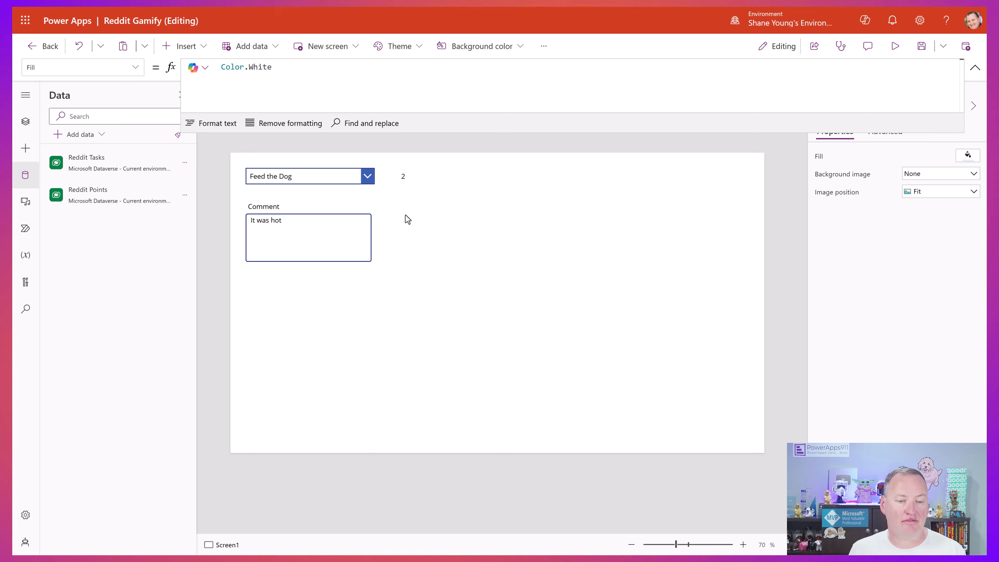
Insert a date picker and place it below the comment box at about X 40, Y 314
click(186, 46)
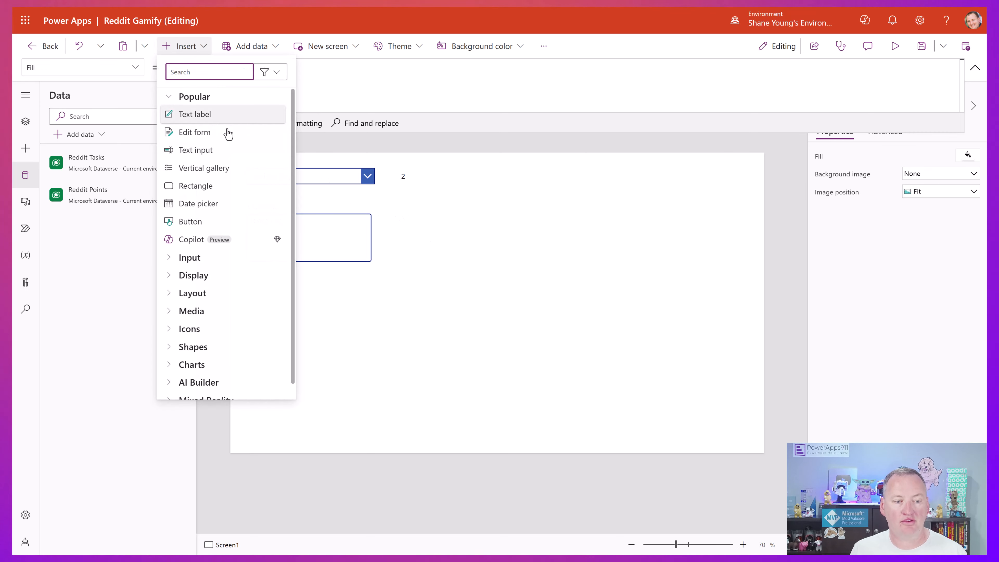
click(272, 204)
drag(297, 183, 290, 281)
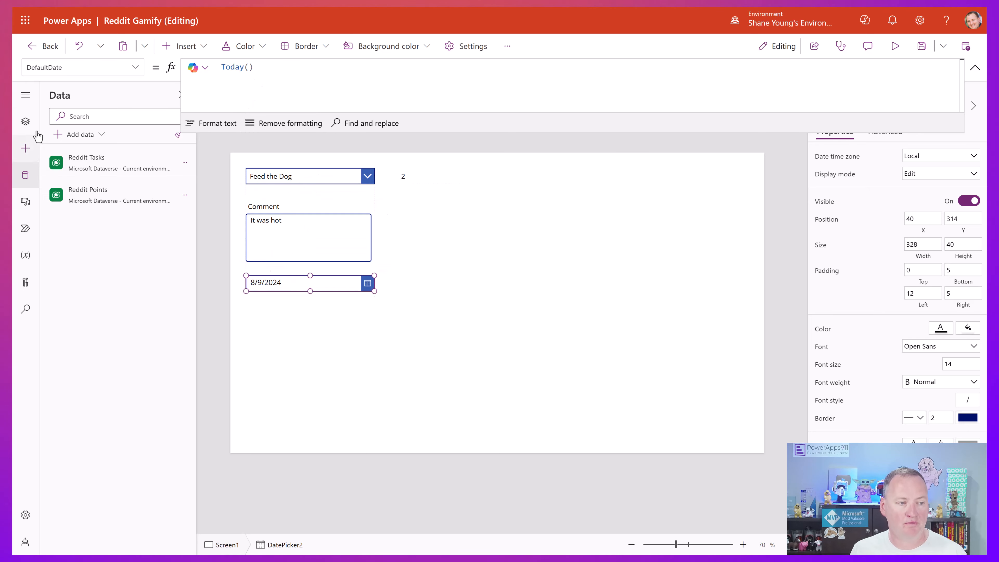
Add a button below the date picker at about X 120, Y 394 and label it "Submit Task"
click(25, 122)
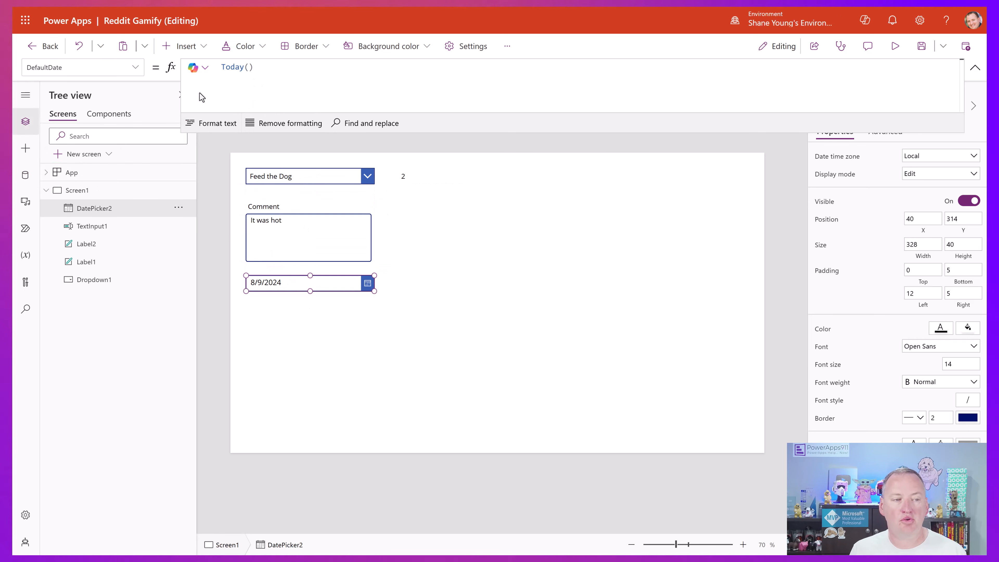
click(185, 46)
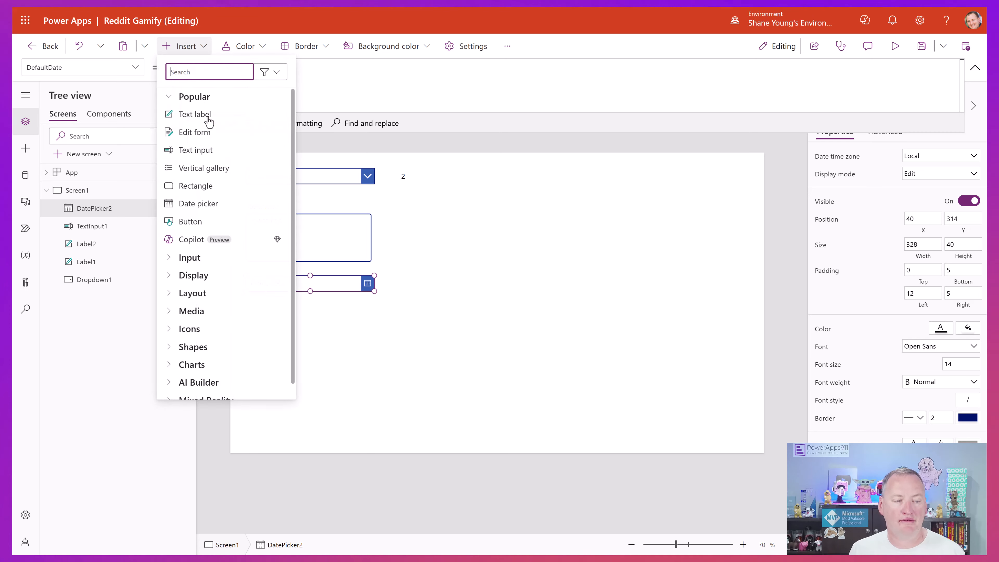
click(212, 222)
drag(284, 193, 307, 314)
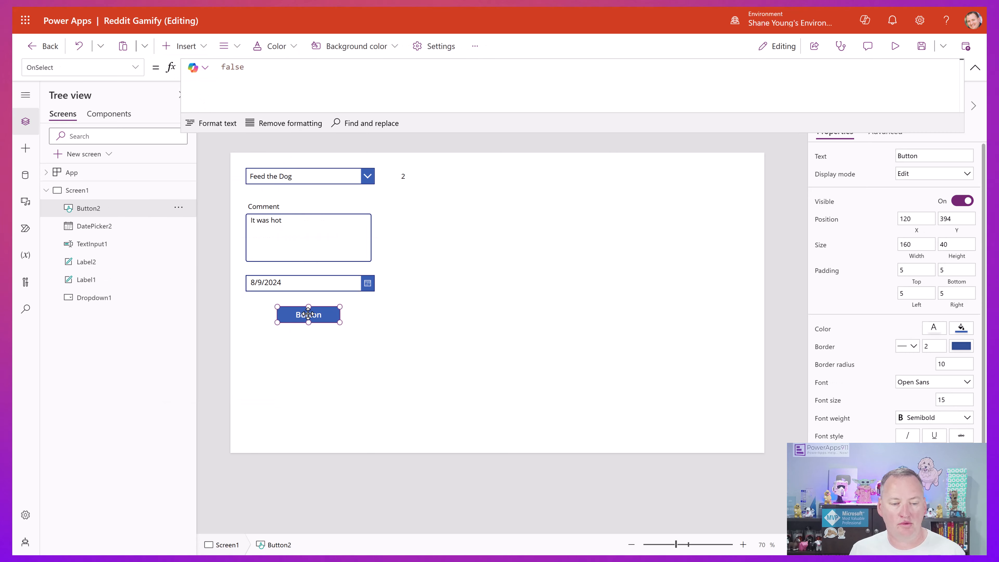
text(Submit Task)
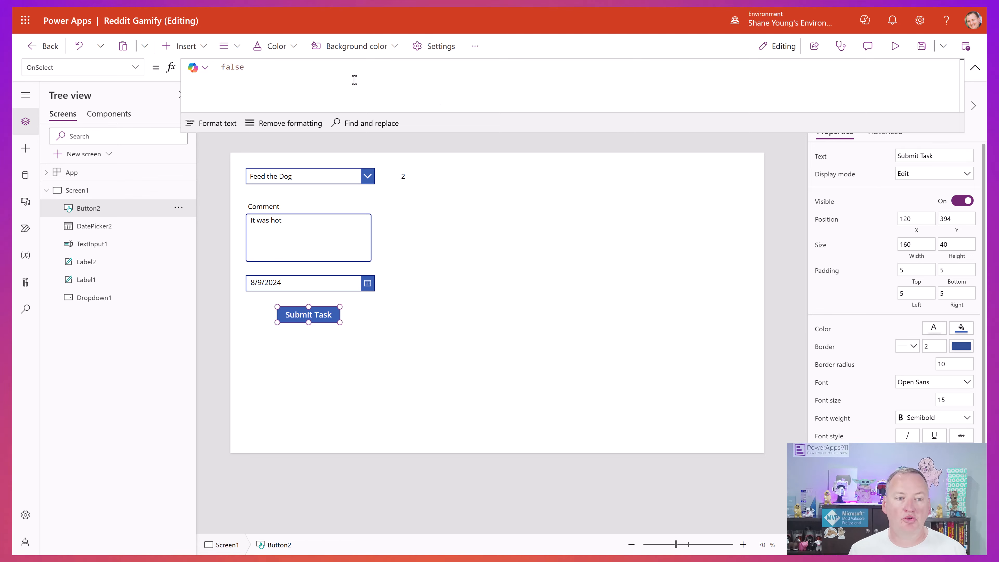
Replace the Submit Task button's OnSelect formula with the start of a new-record patch: Patch('Reddit Tasks', Defaults('Reddit Tasks'),
click(353, 81)
text(Pa)
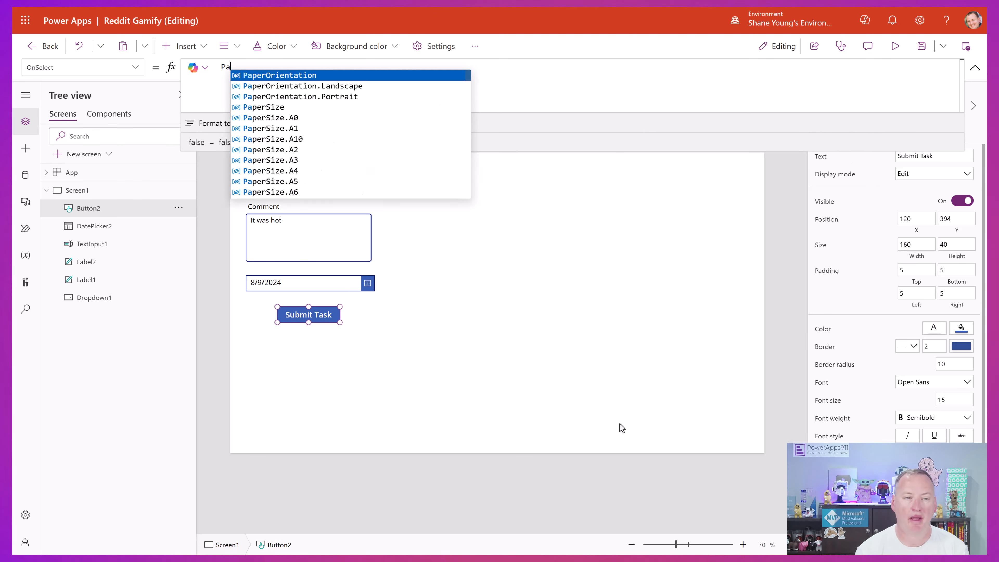
text(tch()
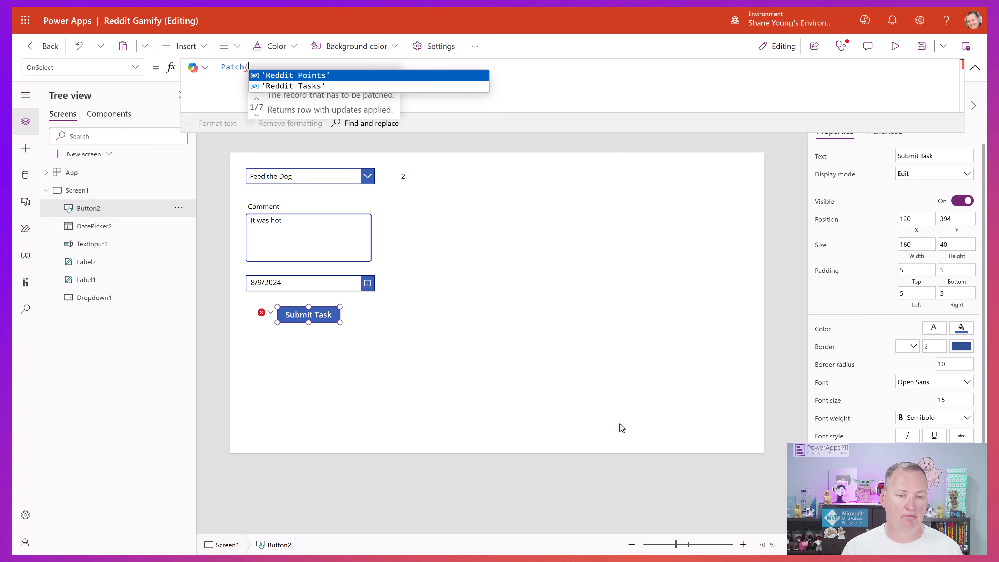
click(433, 85)
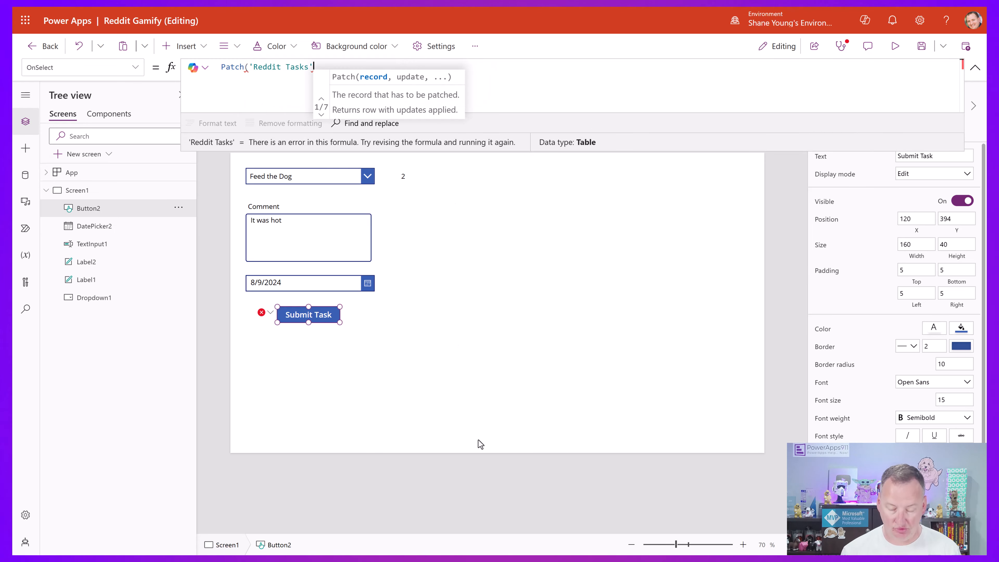
text(, Defaults()
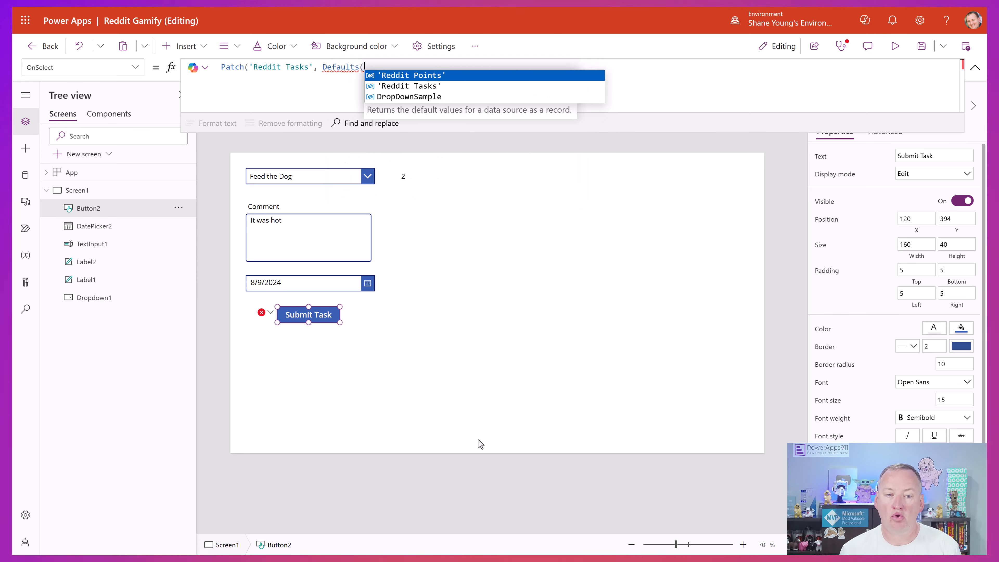
text('Reddit Tasks'),)
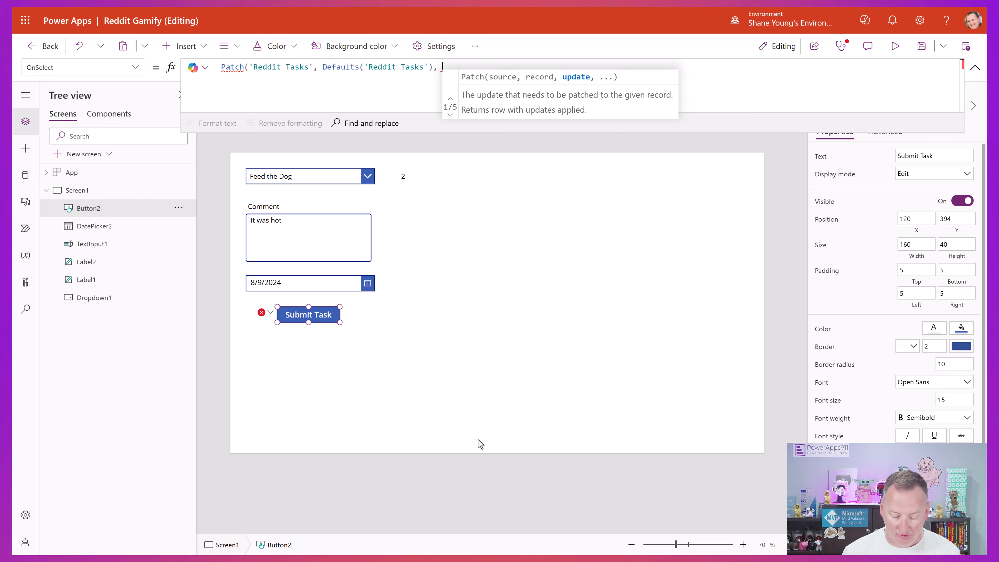
Begin the Patch update record with the 'Reddit Task' column as its first field
text({)
text(tas)
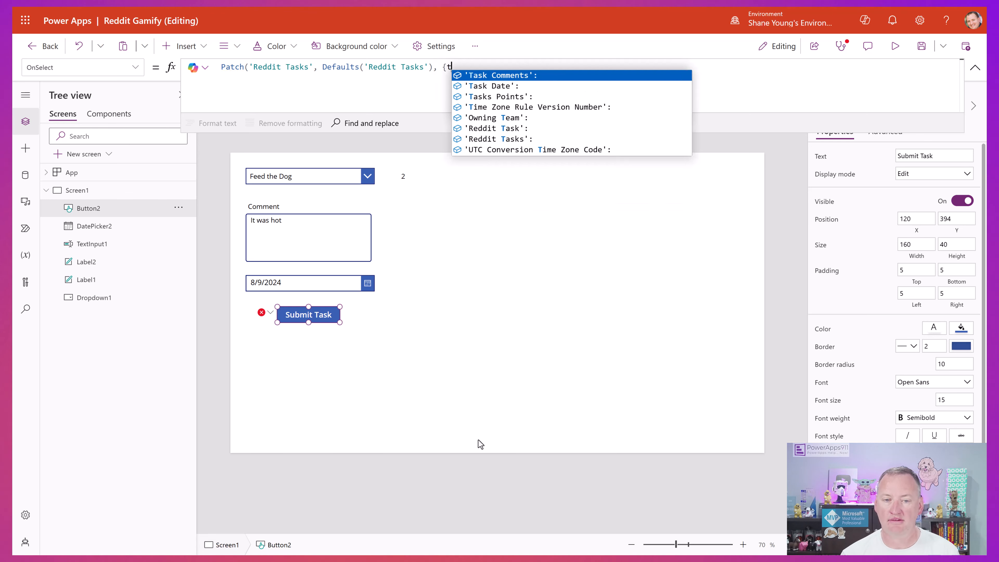
key(Down)
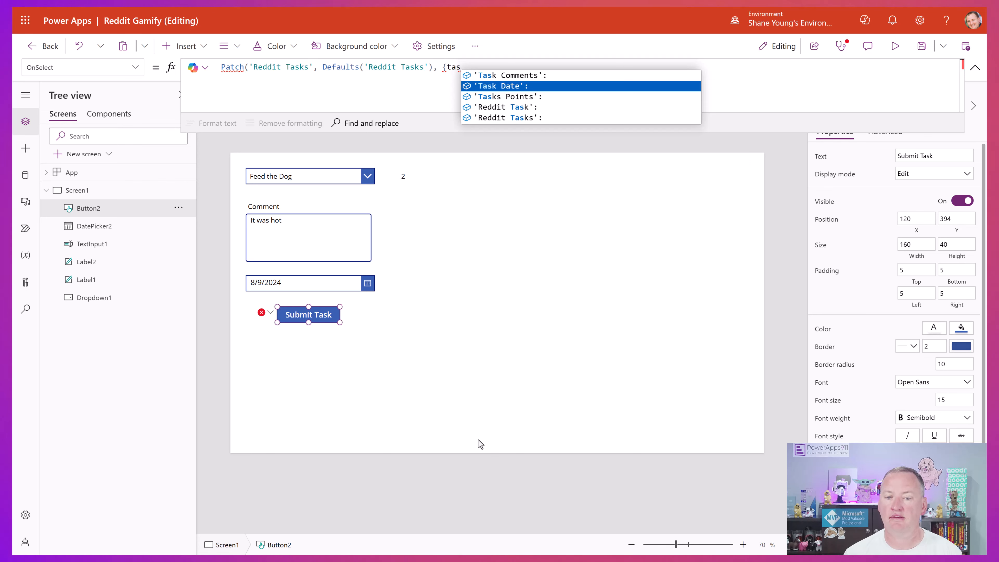
key(Down)
key(Down)
key(Down)
key(BackSpace)
key(BackSpace)
key(BackSpace)
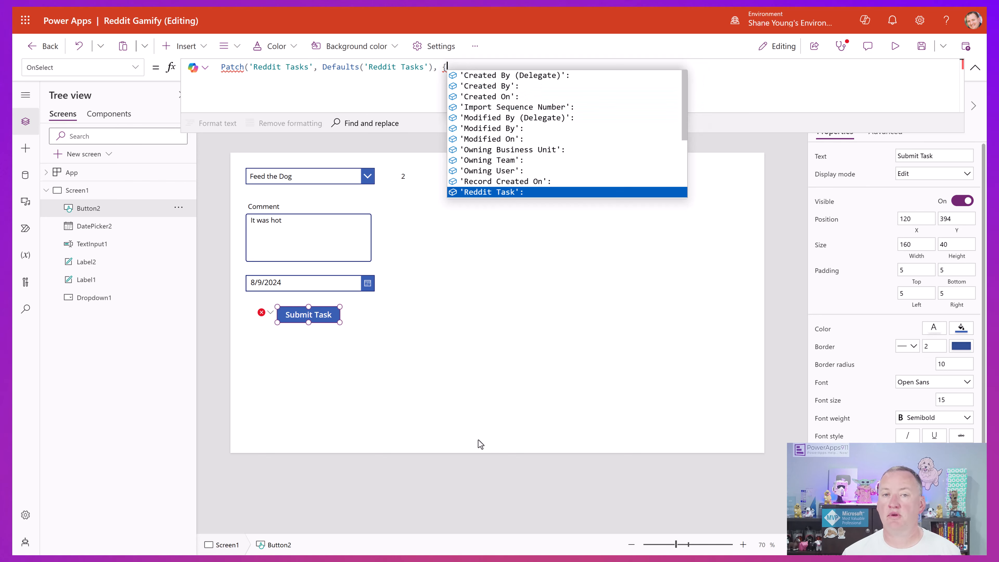
key(Tab)
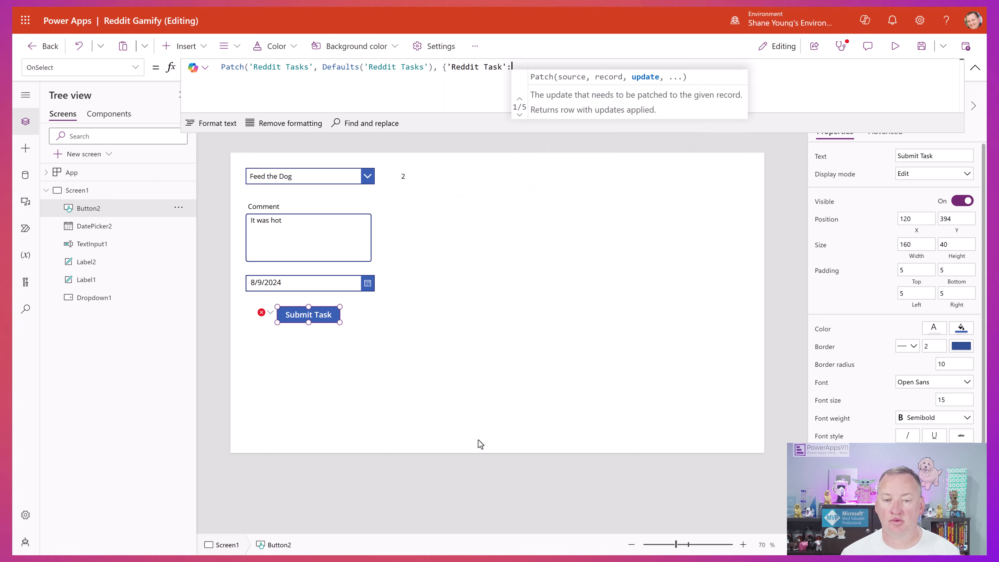
Set the 'Reddit Task' field to Dropdown1.Selected.TaskName and close the update record and the Patch formula
text(drop)
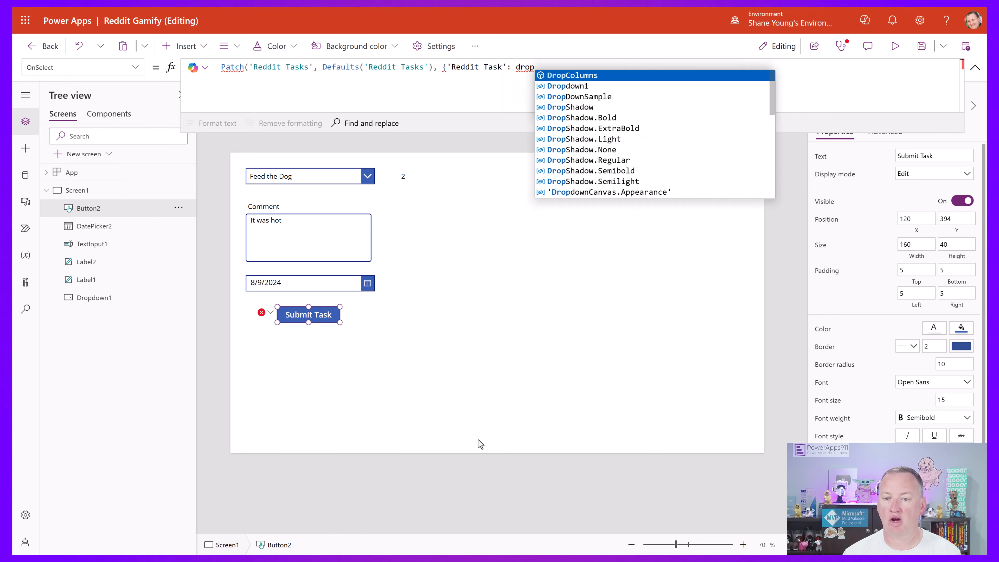
key(Down)
key(Tab)
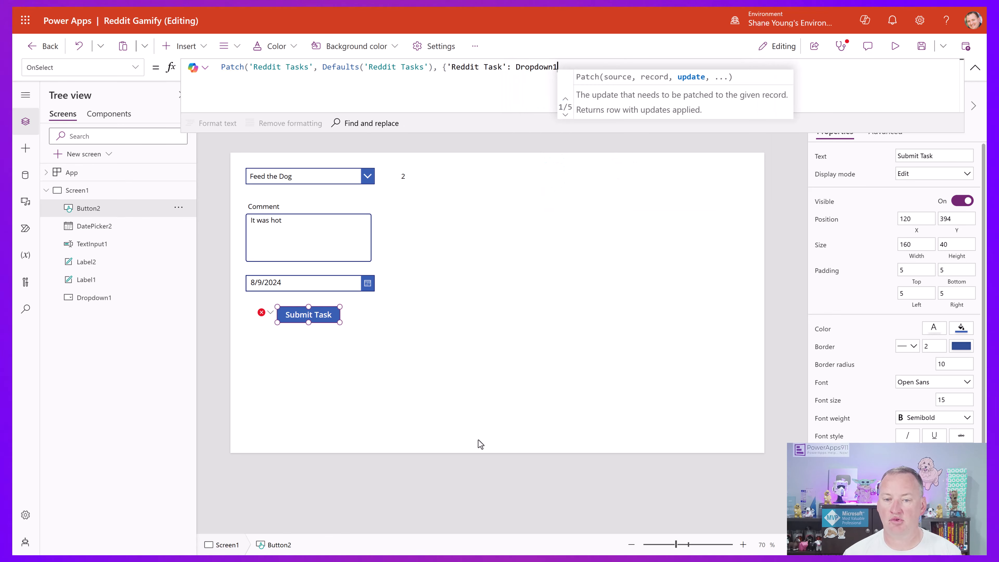
text(.)
key(Down)
key(Tab)
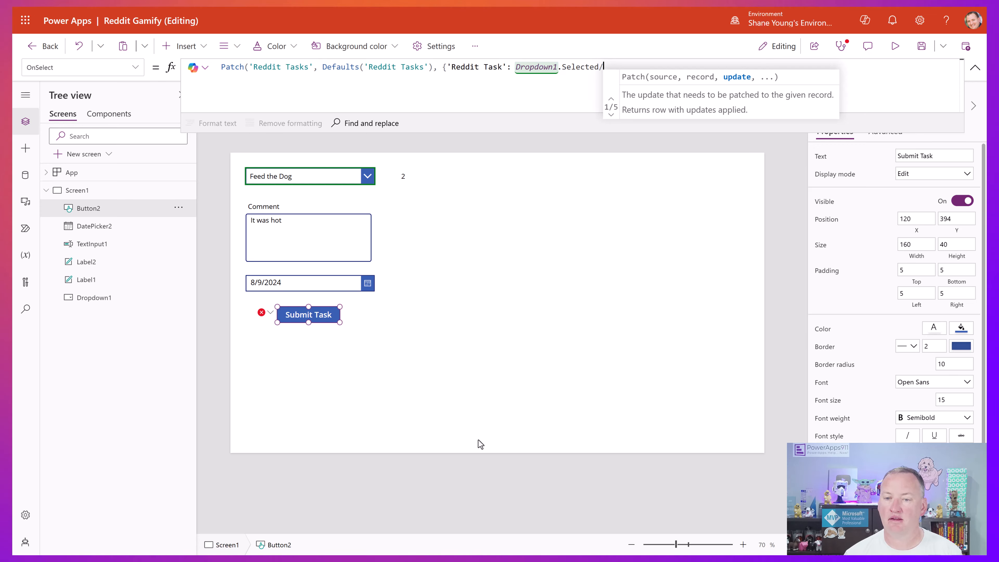
text(.)
key(Tab)
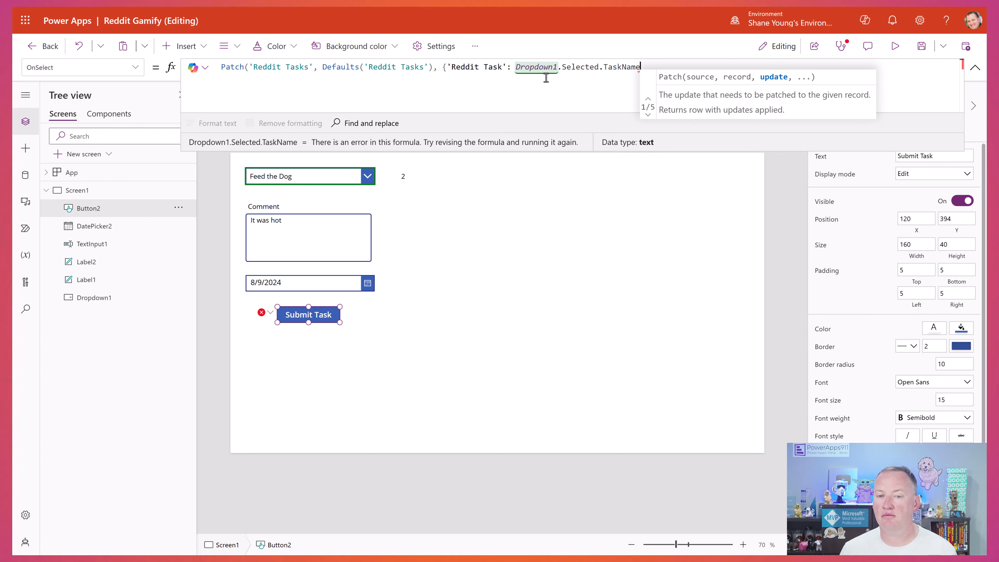
text(}))
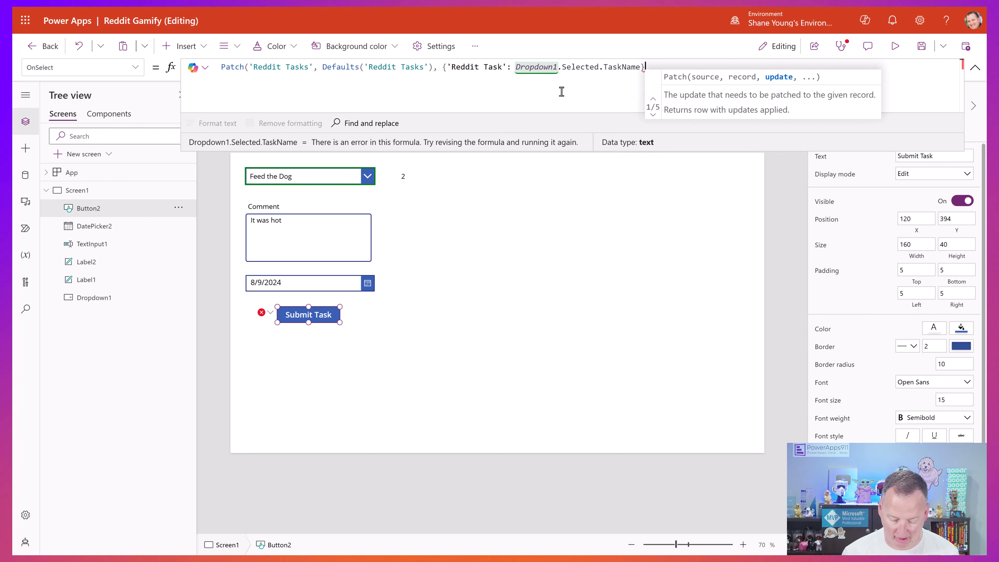
Rename the task dropdown as ddTask and the comment text input as inpComments
double_click(94, 298)
text(ddTask)
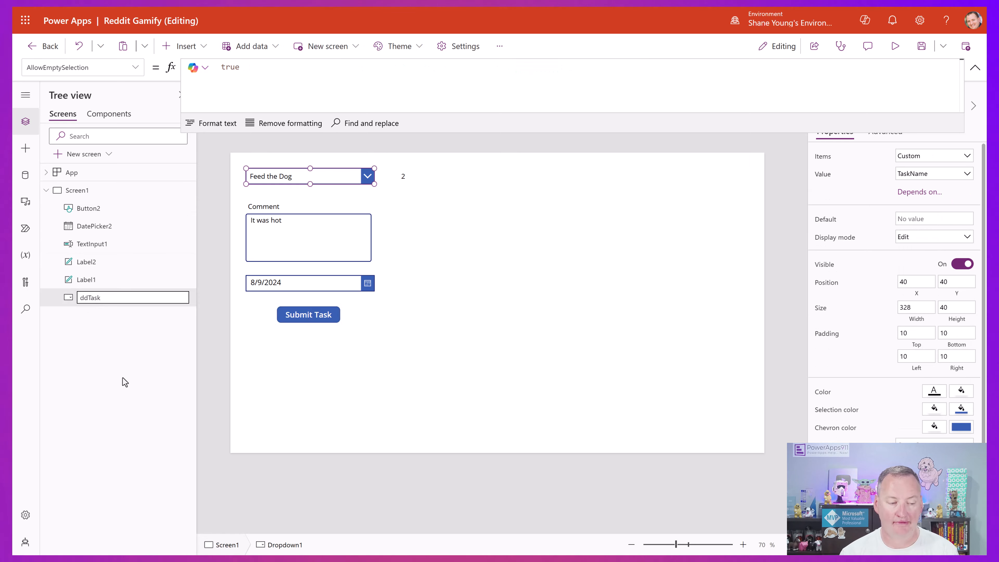
key(Return)
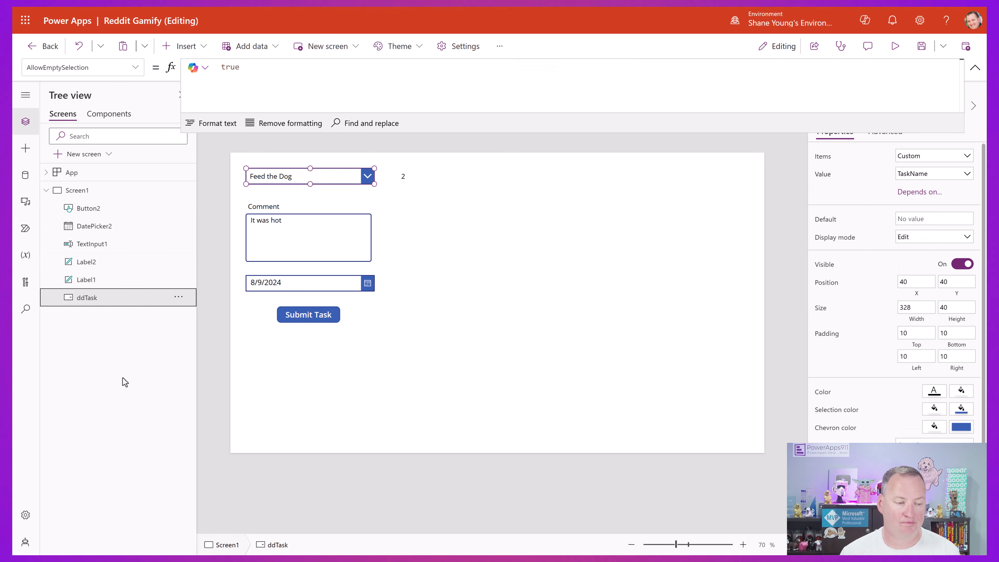
double_click(112, 244)
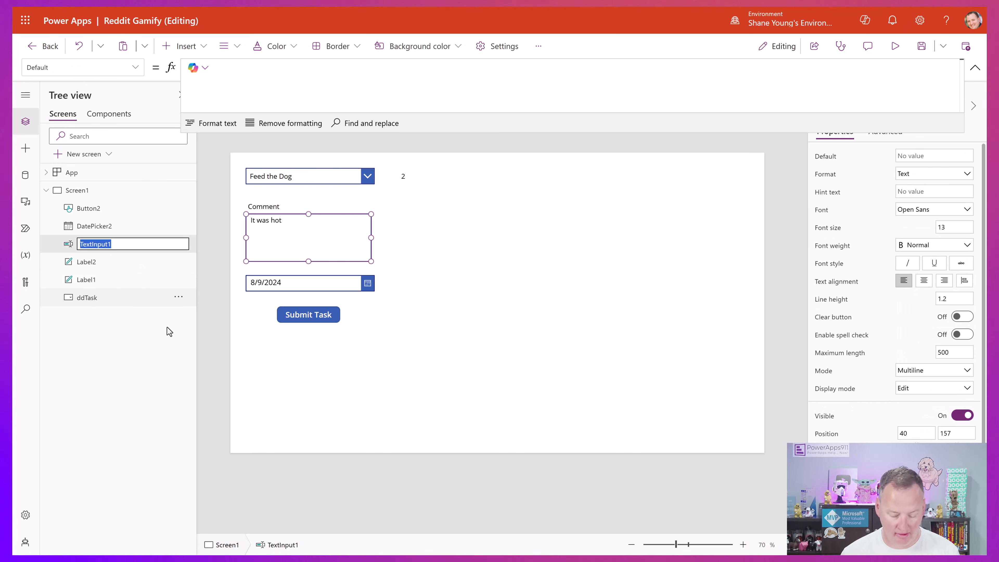
text(inpComments)
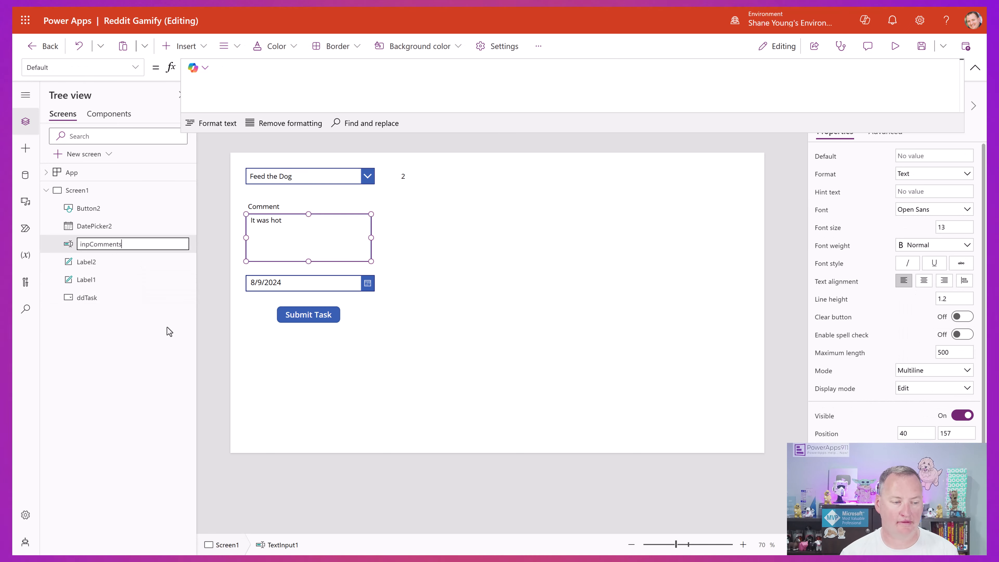
key(Tab)
Rename the date picker as dpTaskDate
double_click(113, 226)
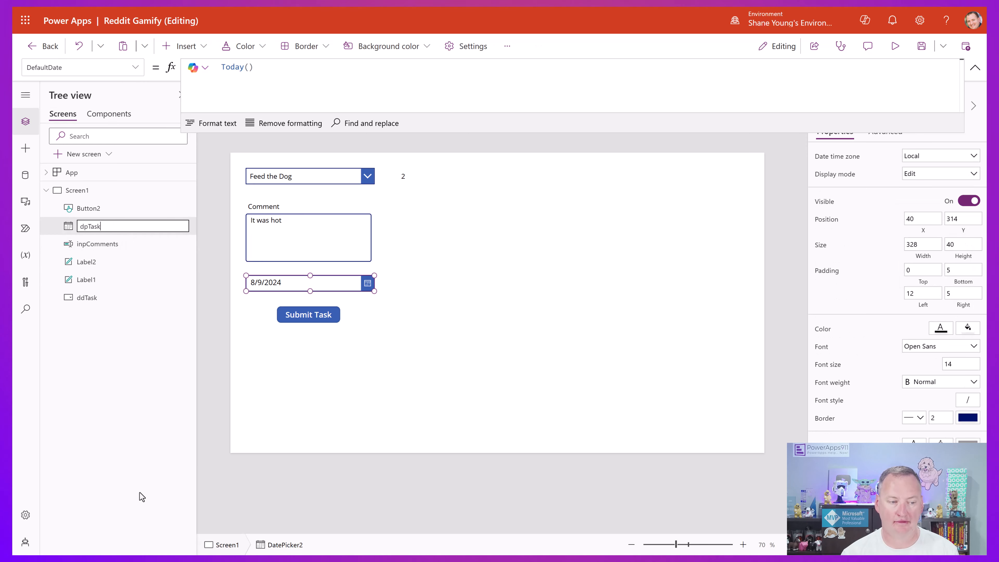
text(dpTaskDate)
key(Tab)
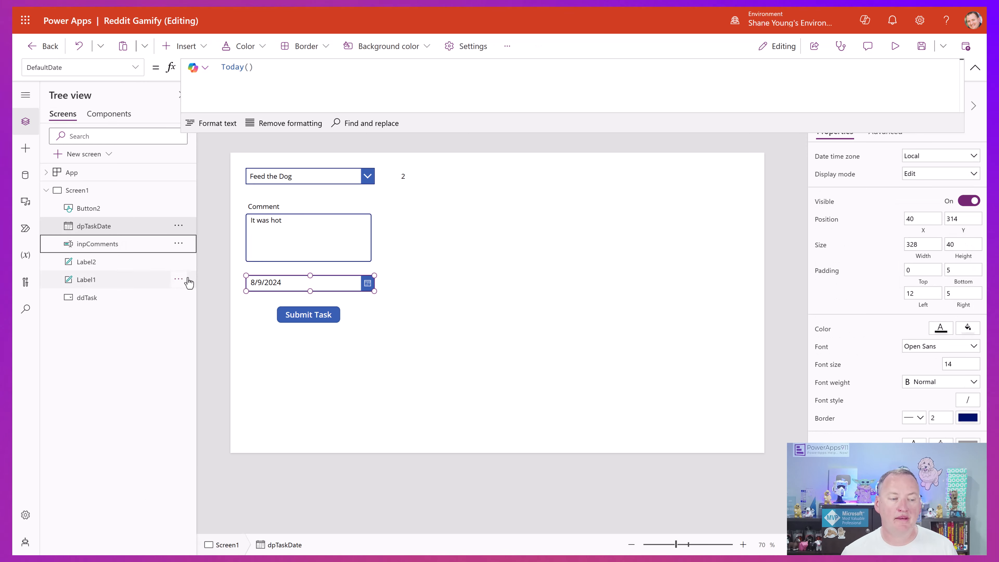
Select the Submit Task button and open the Reddit Tasks table's data from the app's data sources
click(293, 315)
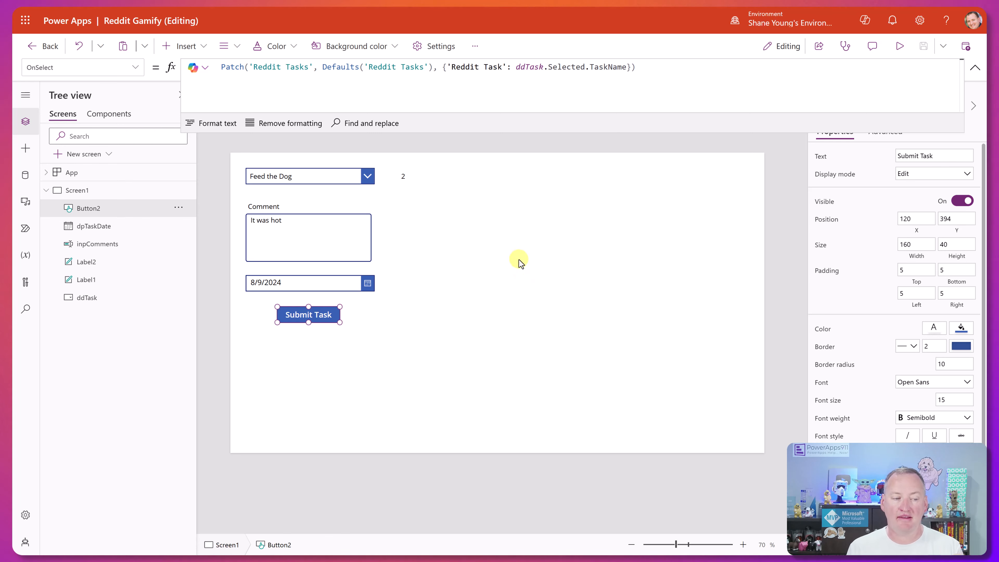
click(26, 176)
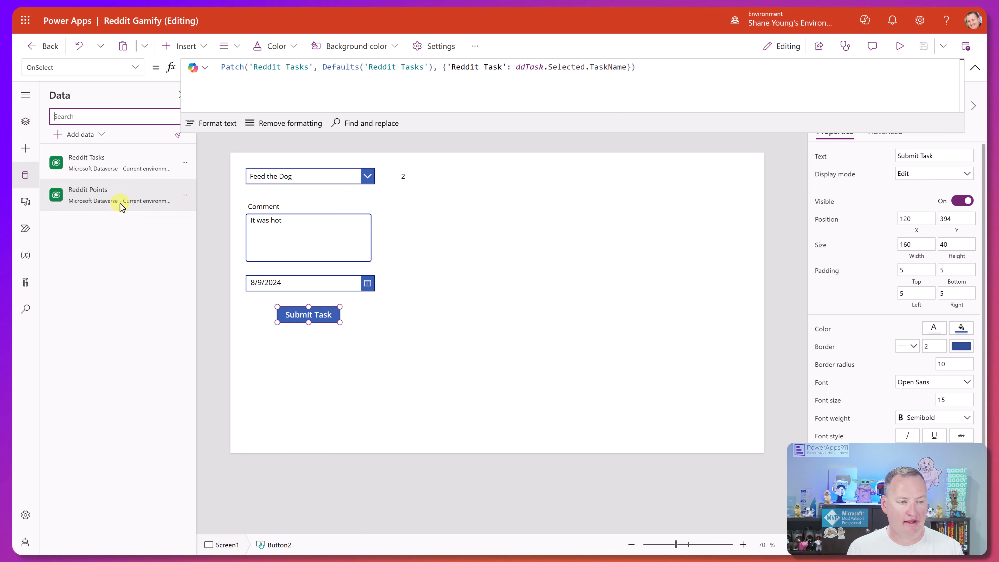
click(185, 164)
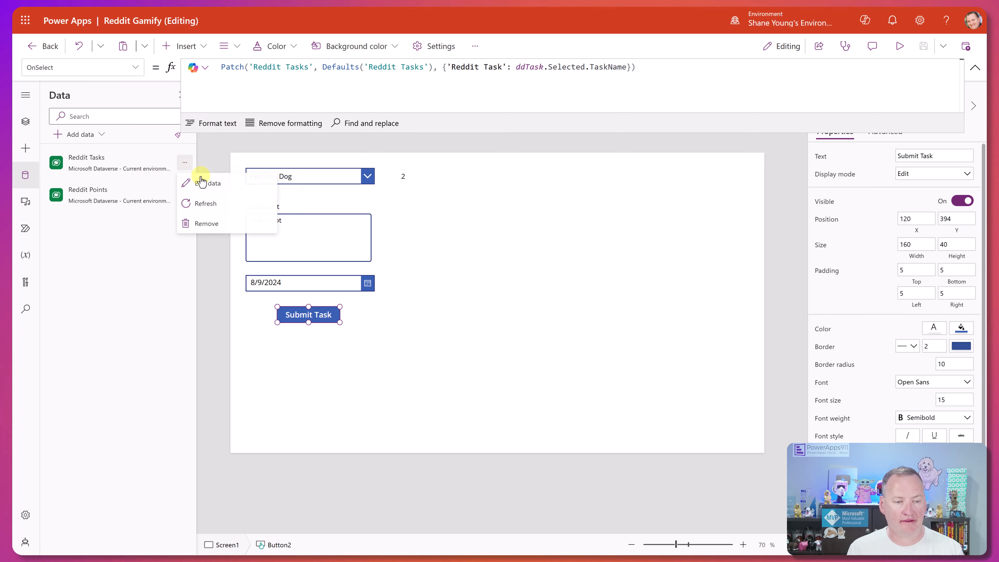
click(203, 182)
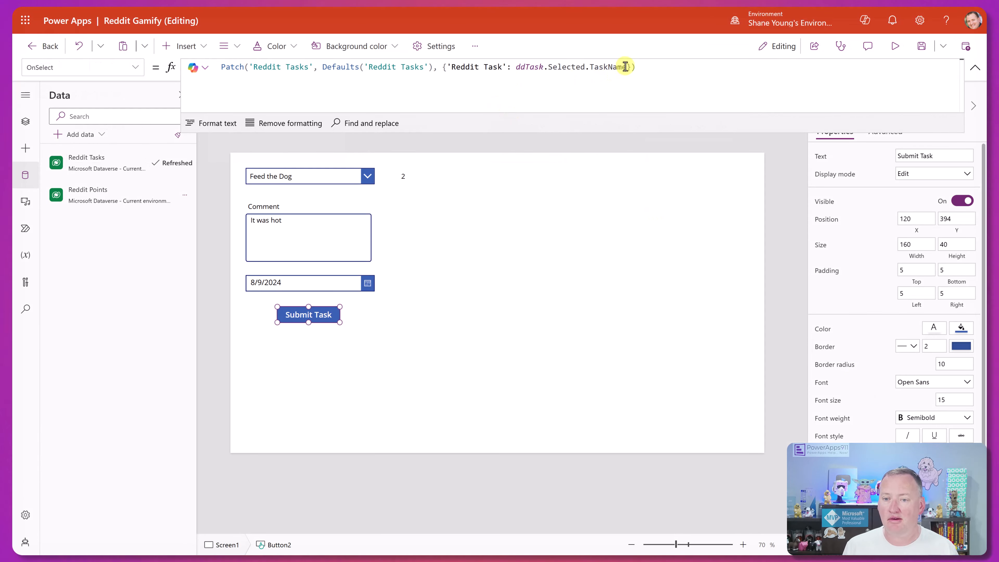
Add a 'Tasks Points' field set to ddTask.Selected.TaskPoints after the 'Reddit Task' field in the Patch update record
click(626, 67)
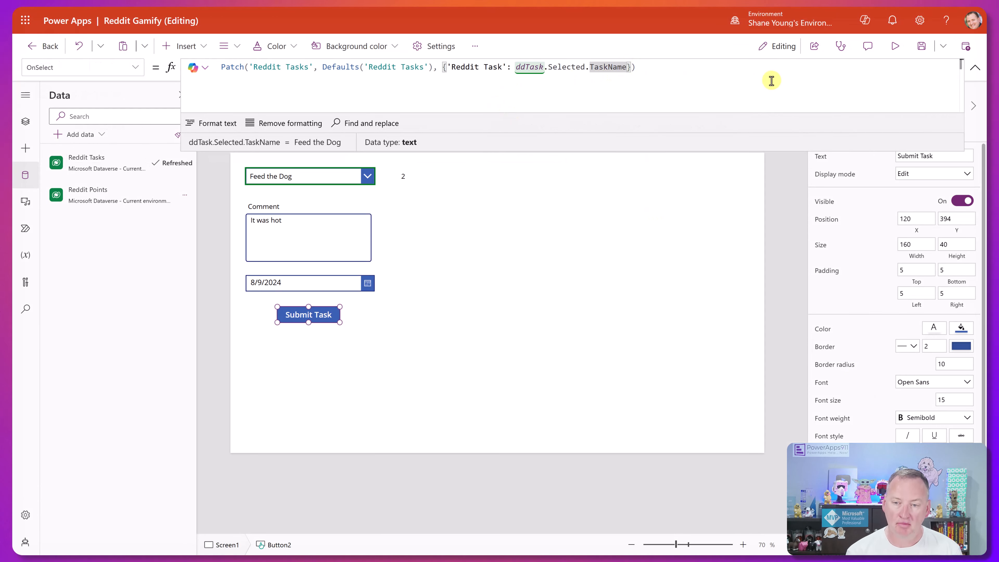
text(, p)
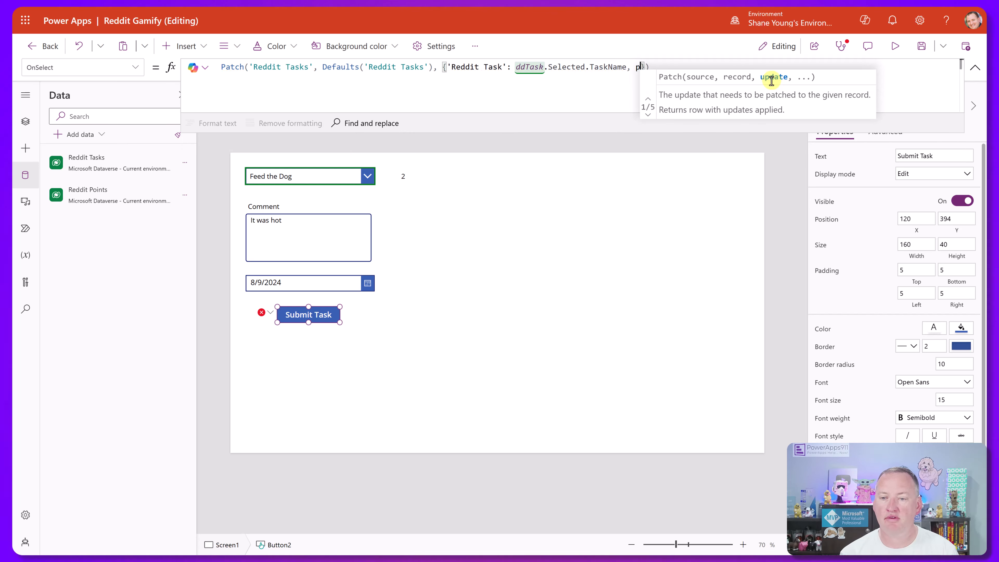
key(Tab)
text(: )
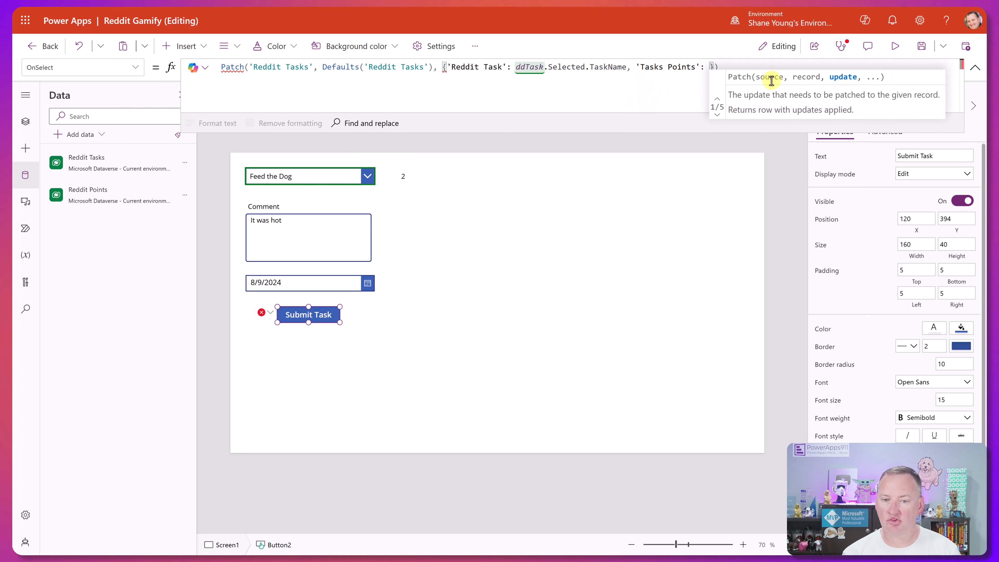
text(ddt)
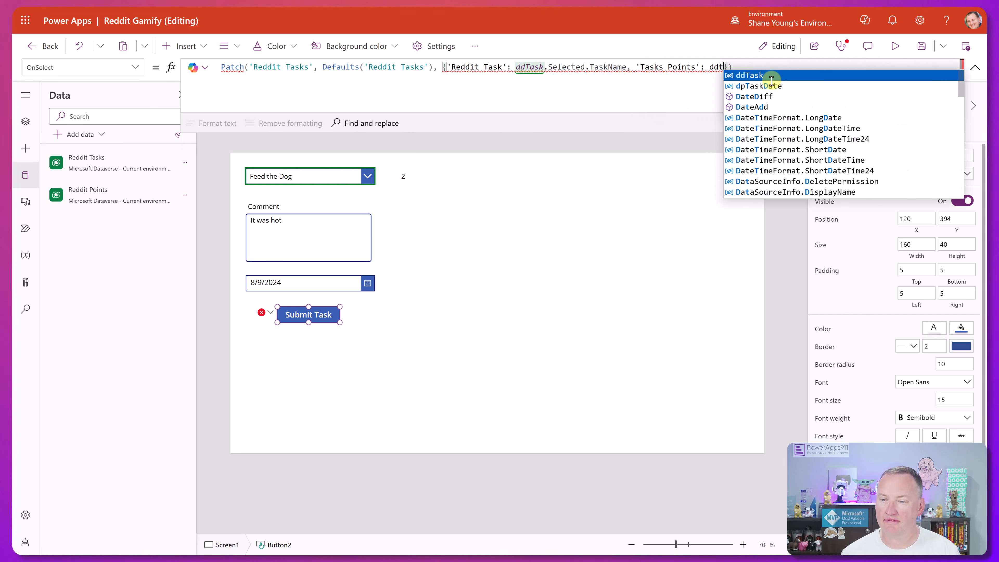
key(Tab)
text(.s)
key(Down)
key(Tab)
text(.)
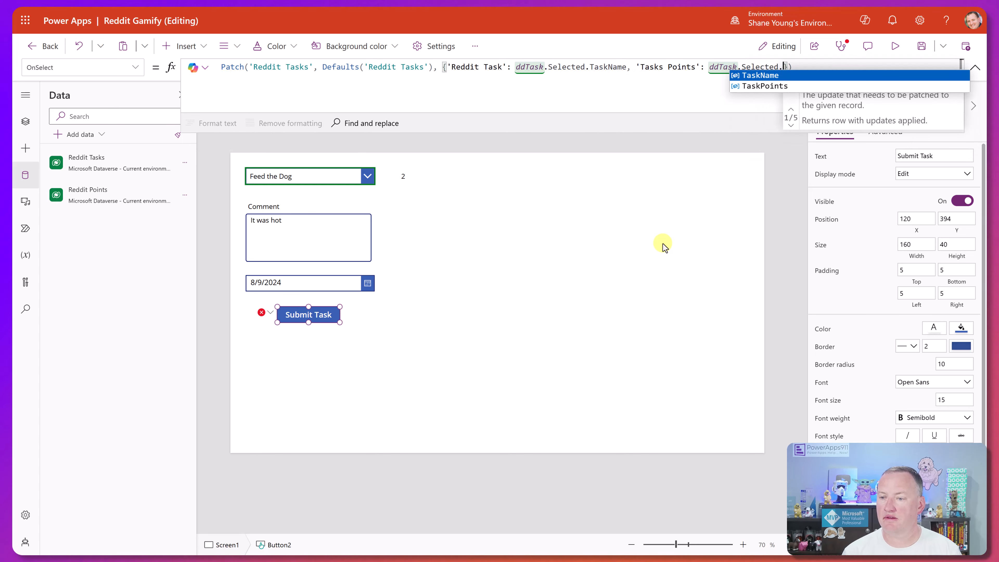
key(Down)
key(Tab)
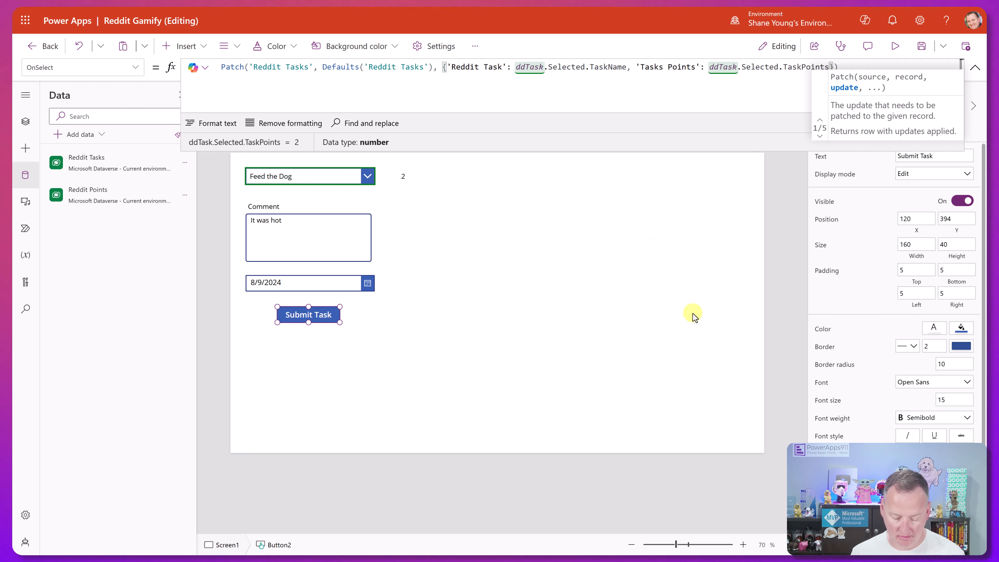
Add a 'Task Date' field set to dpTaskDate.SelectedDate to the Patch update record
text(, )
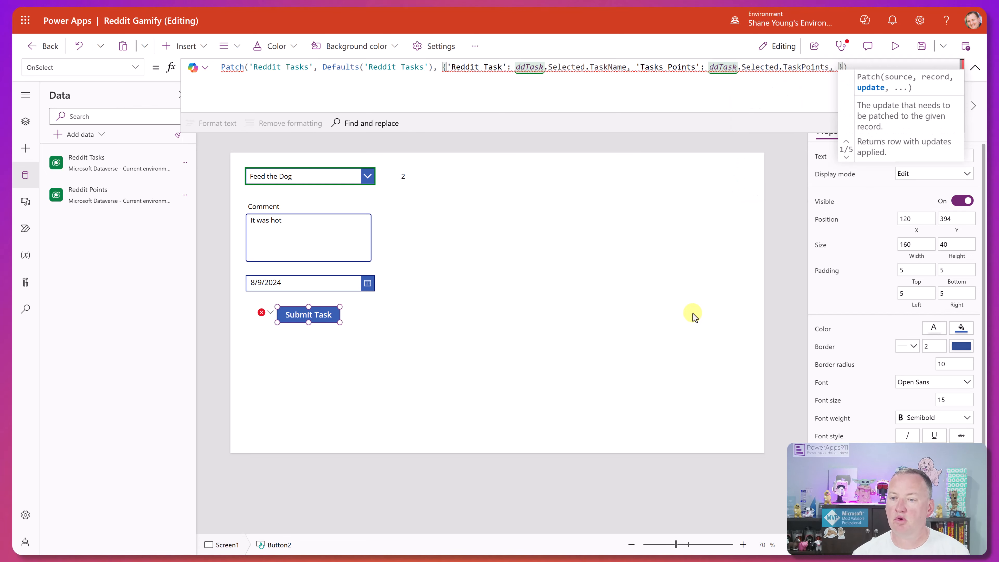
text('Task Date':)
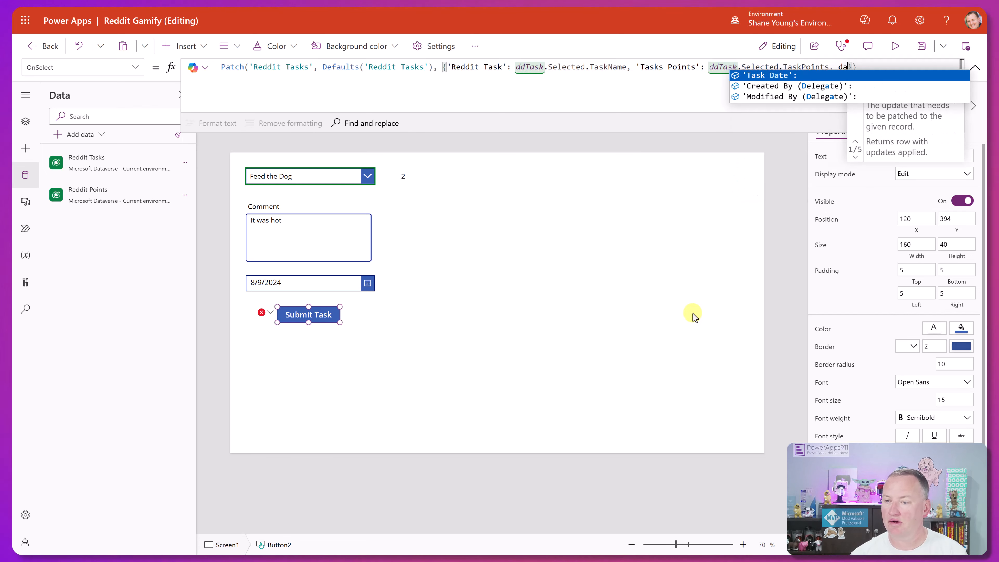
text( dp)
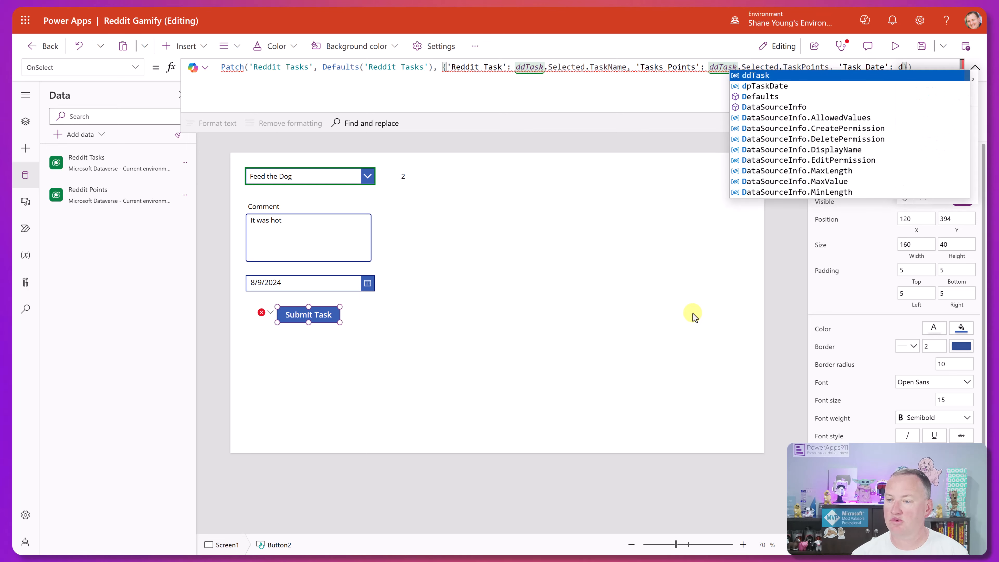
key(Tab)
text(.s)
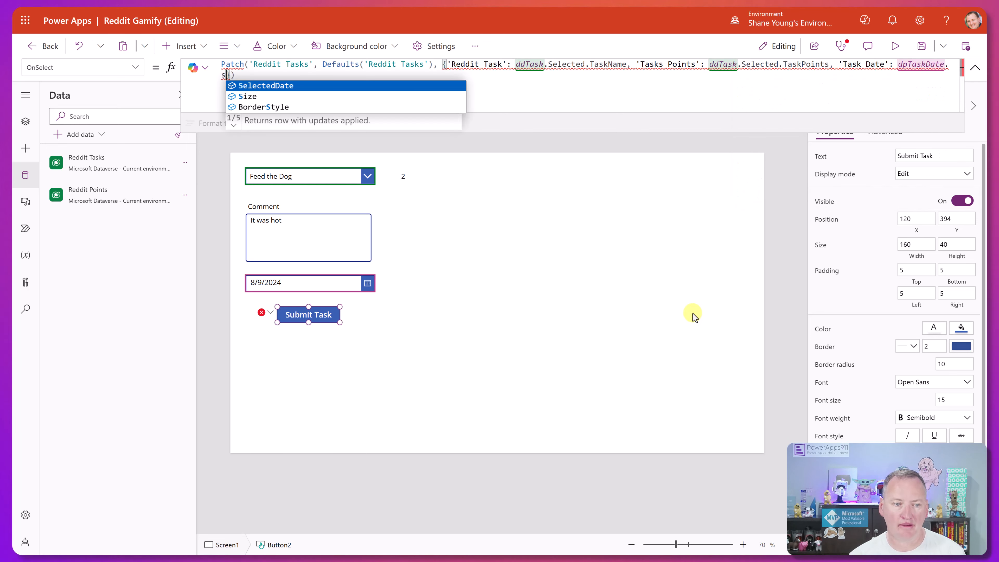
key(Tab)
Add a 'Task Comments' field set to inpComments.Text and end the Patch statement with a semicolon
text(, )
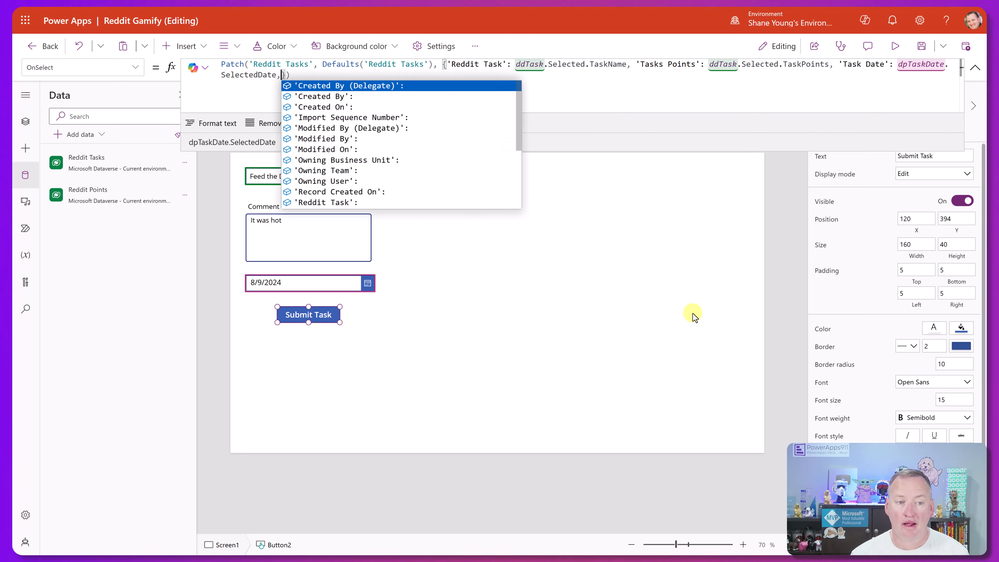
text('ta)
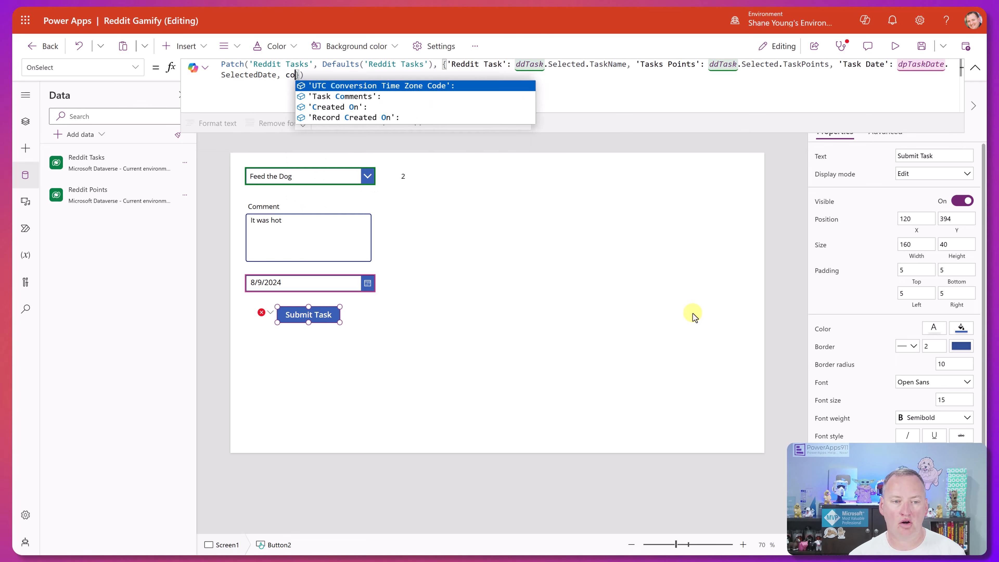
key(Tab)
text(: i)
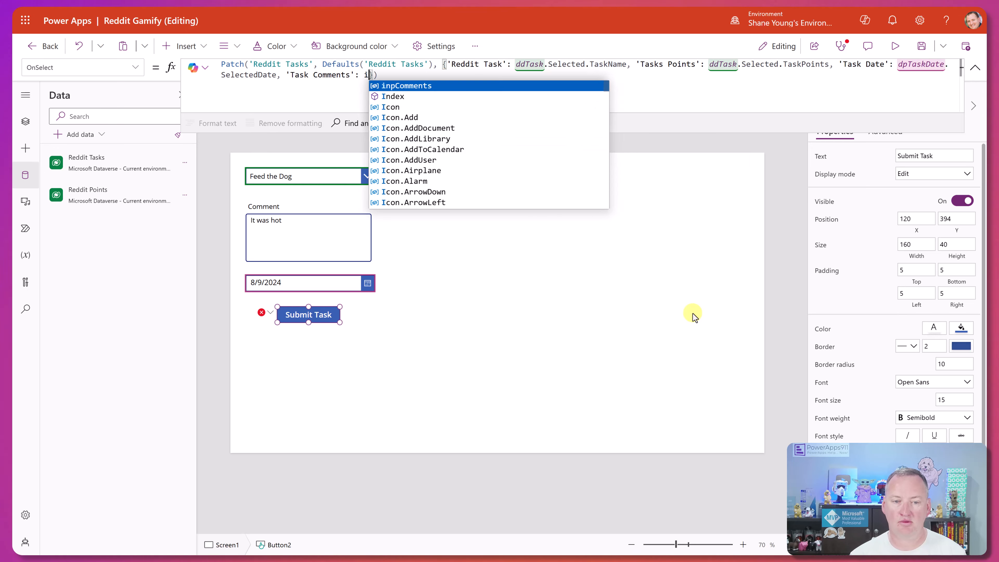
key(Tab)
text(.Text)
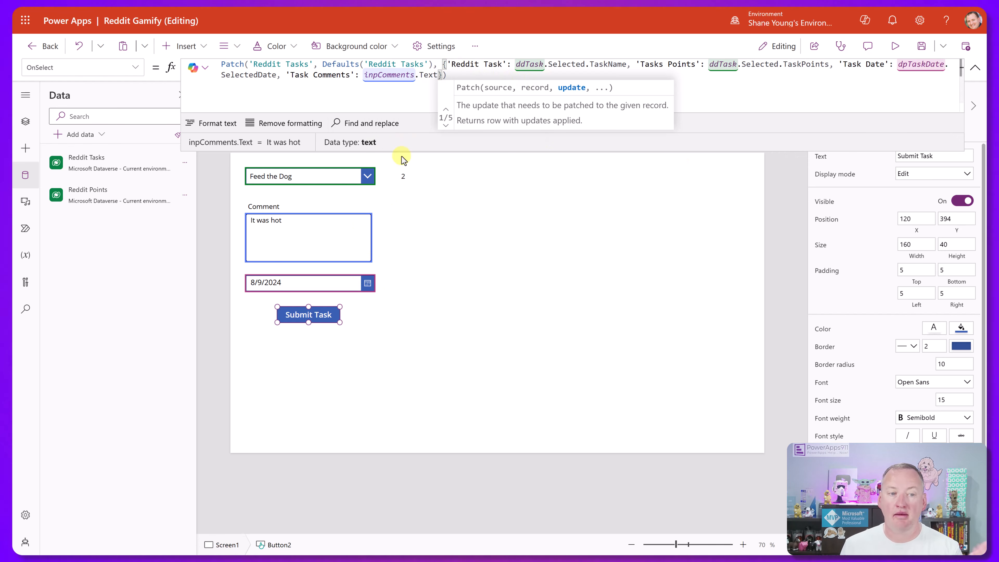
click(460, 76)
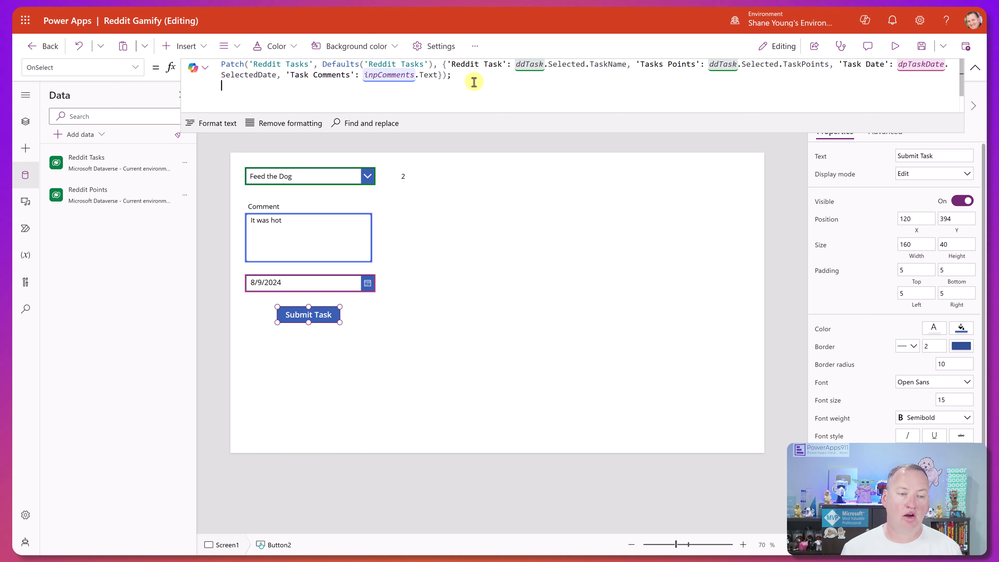
Enlarge the formula bar and start a With function on the line below the Patch statement, declaring xPoints in its scope record
click(26, 121)
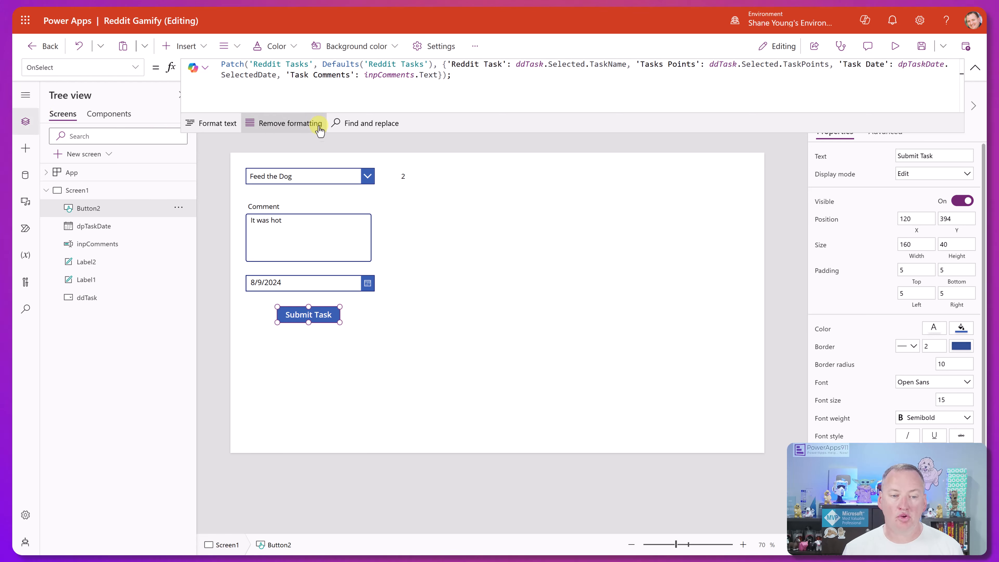
drag(321, 132, 325, 161)
click(472, 103)
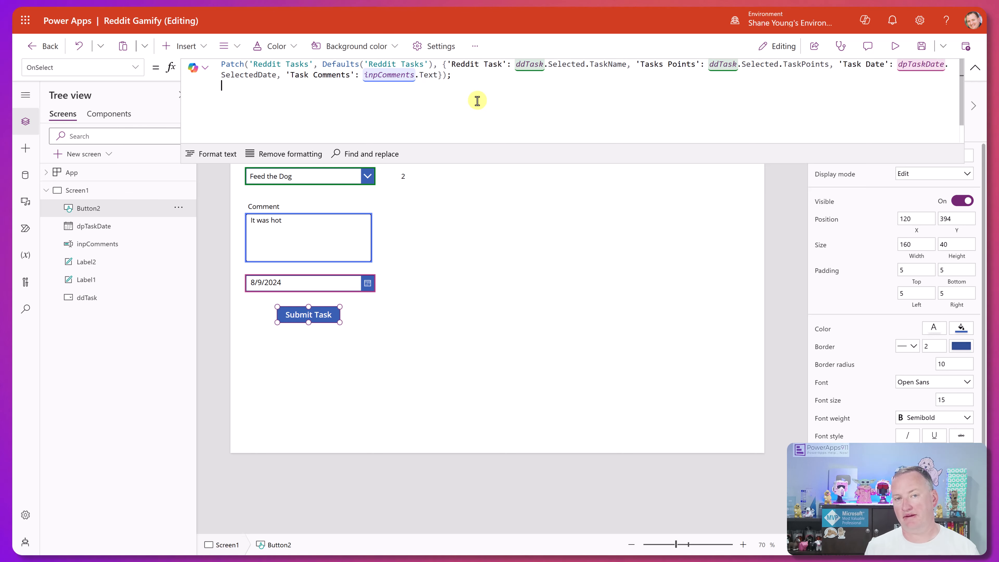
key(Return)
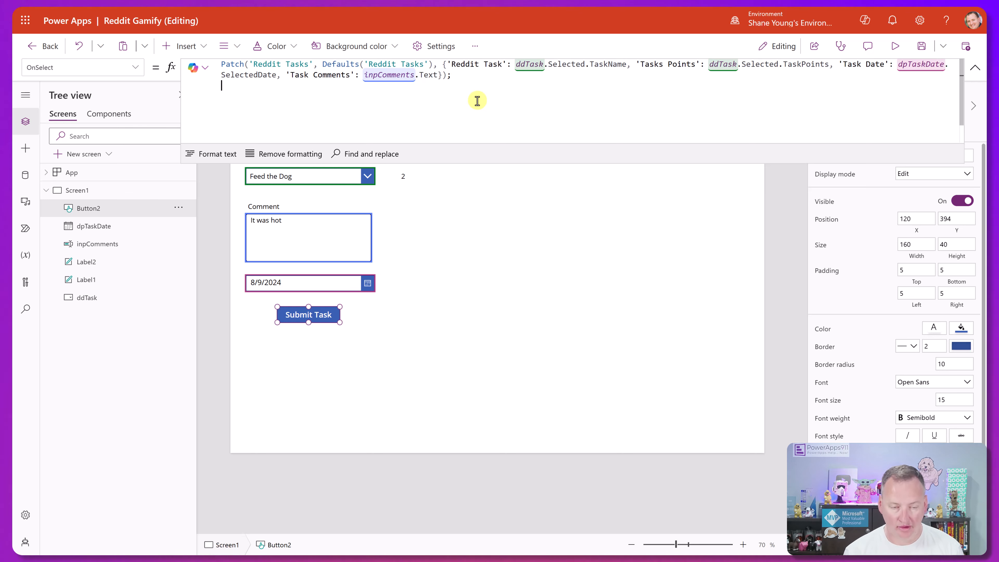
text(With()
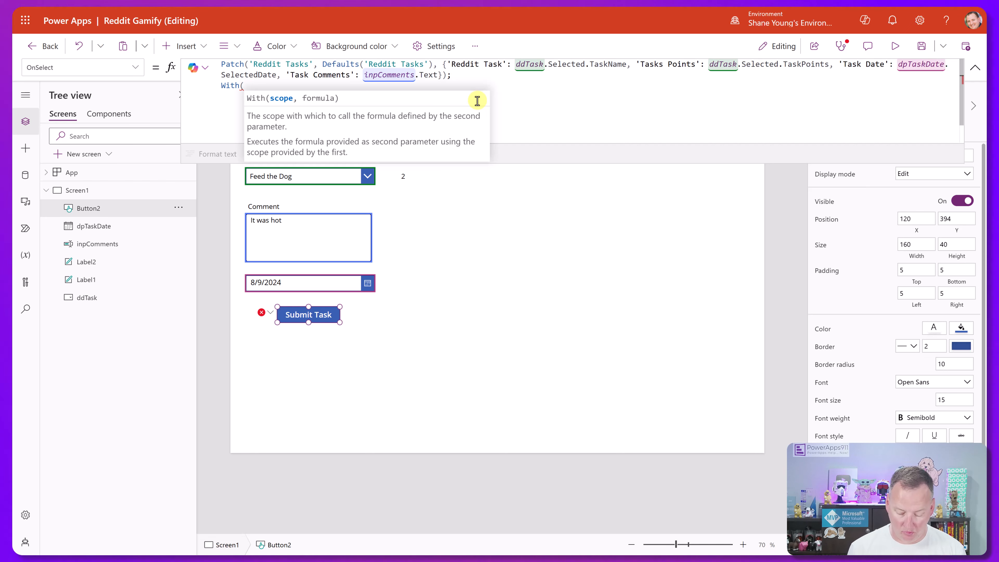
text({x)
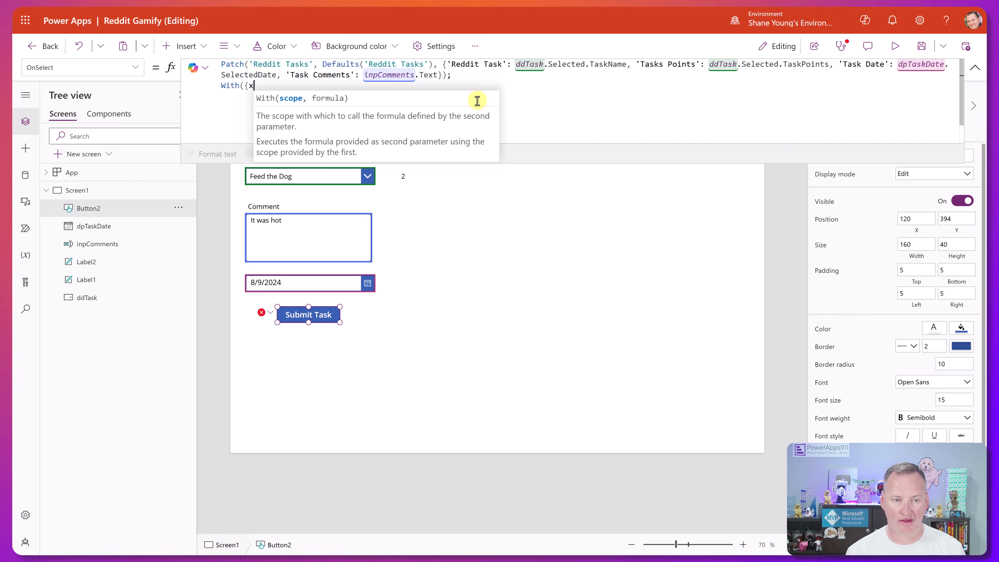
text(Points: )
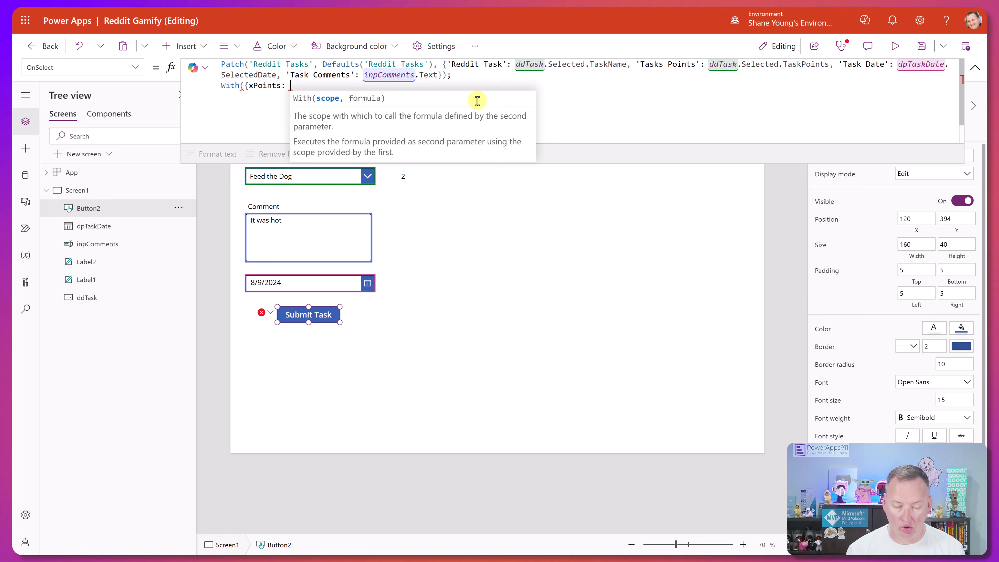
Set xPoints to a LookUp in 'Reddit Points' where 'Persons Email' = User().Email
text(LookUp)
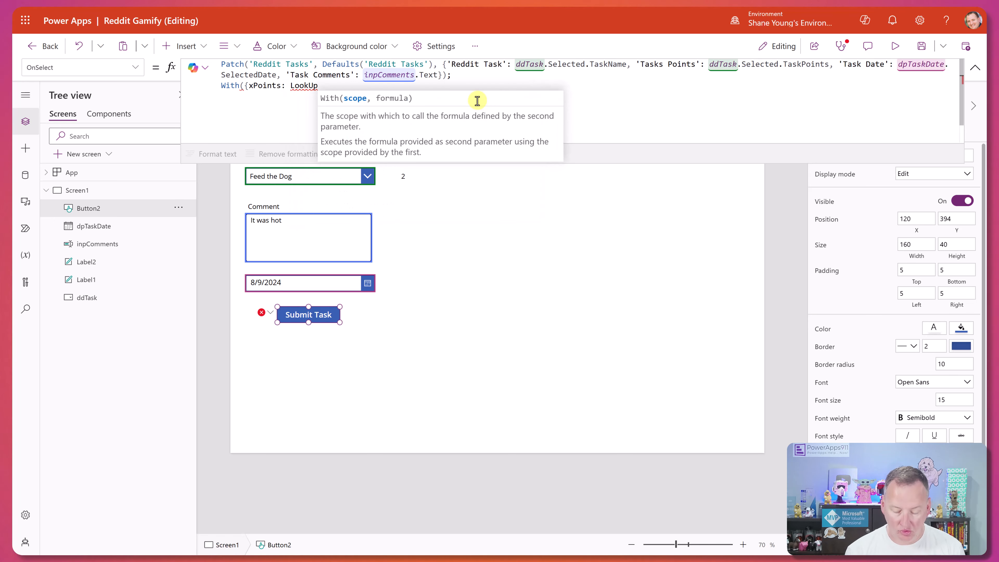
text(()
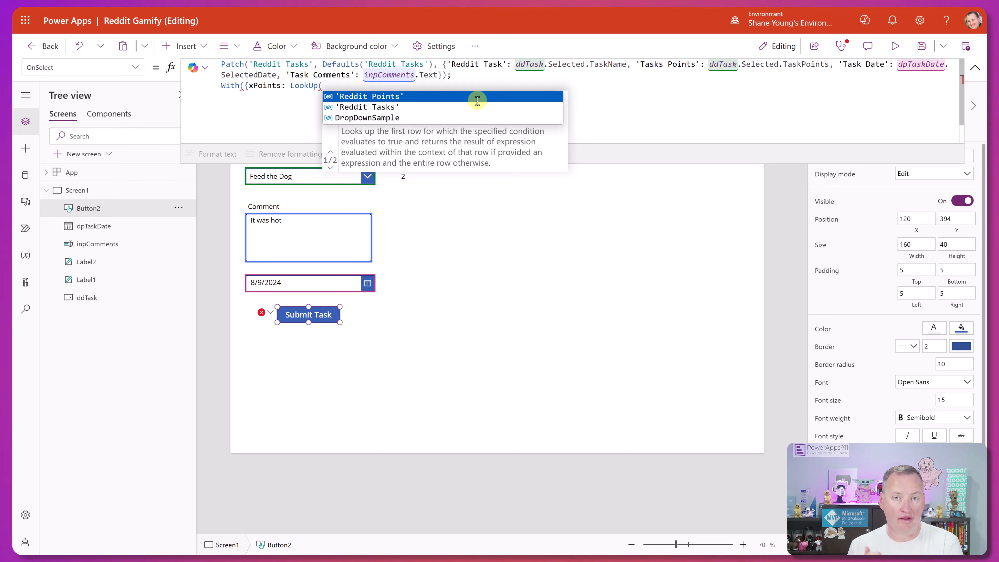
click(478, 99)
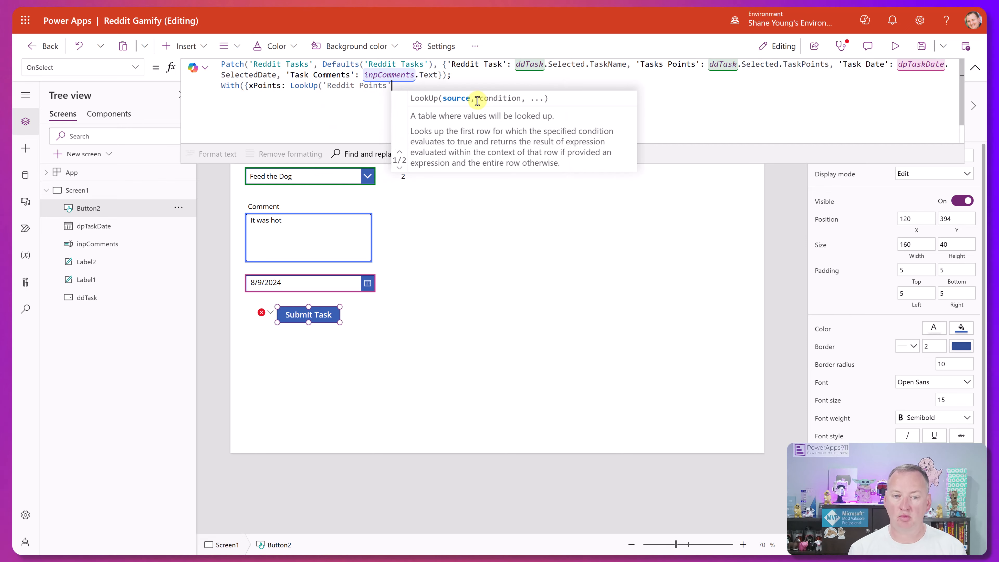
text(, )
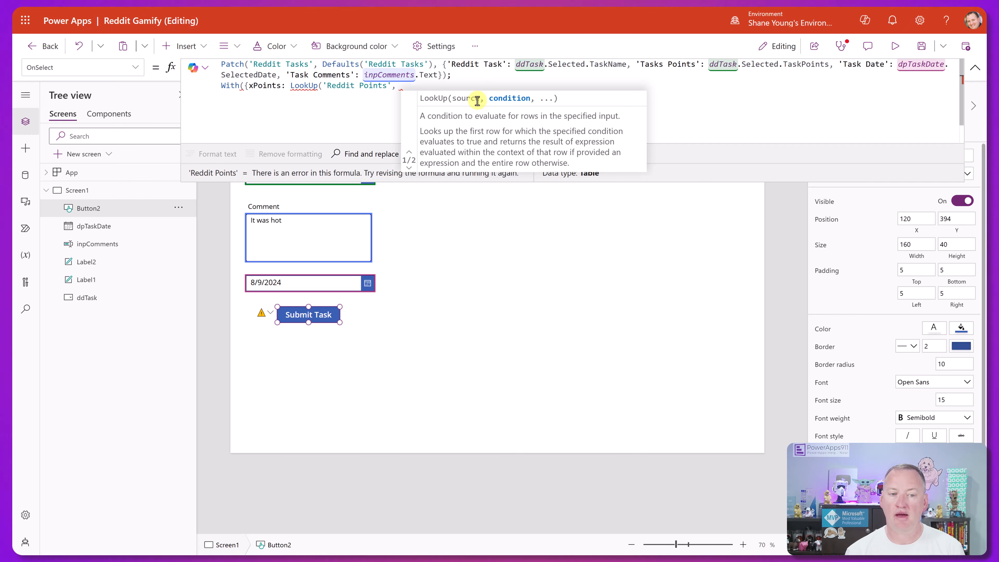
text(ema)
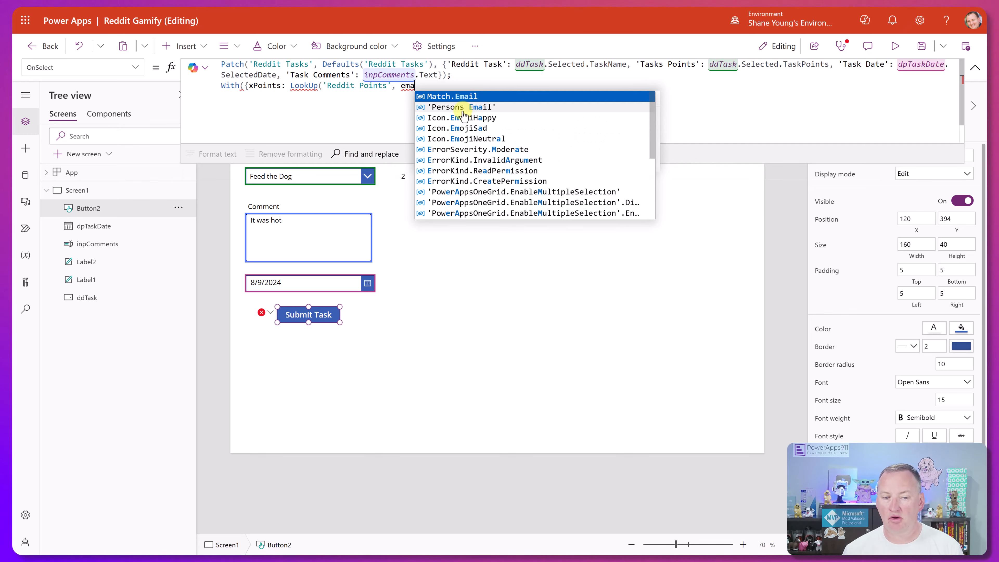
click(478, 107)
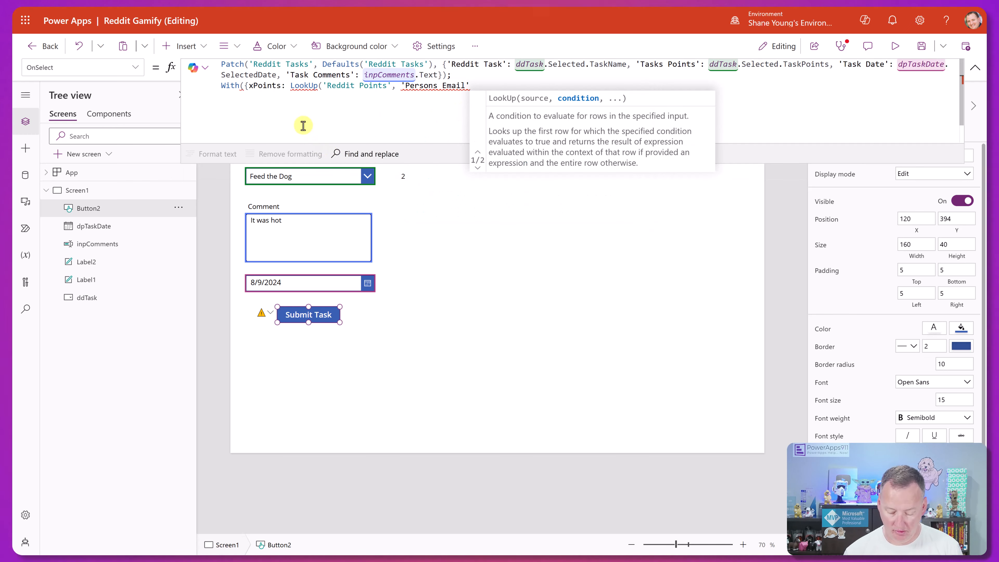
text(= User())
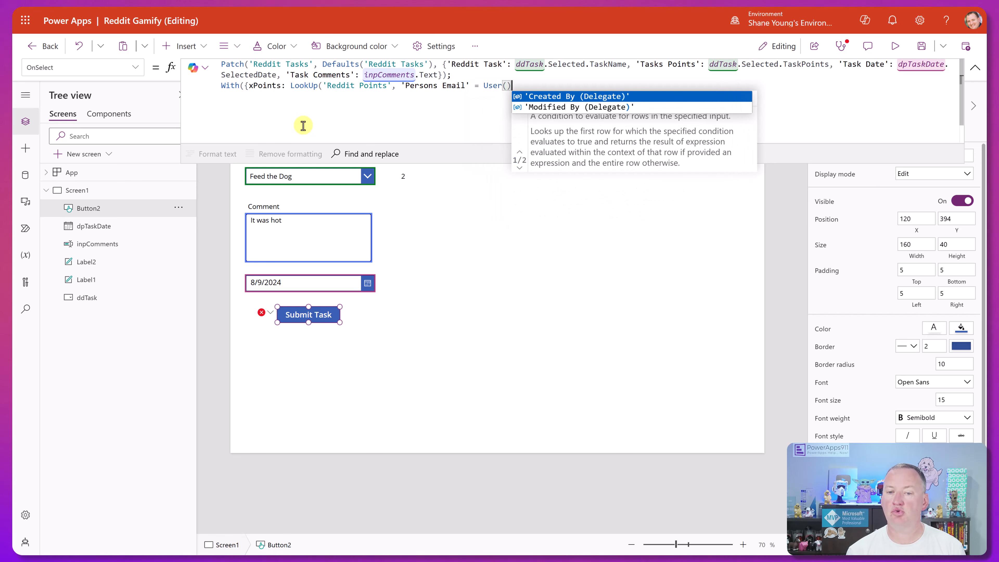
text(.Email)
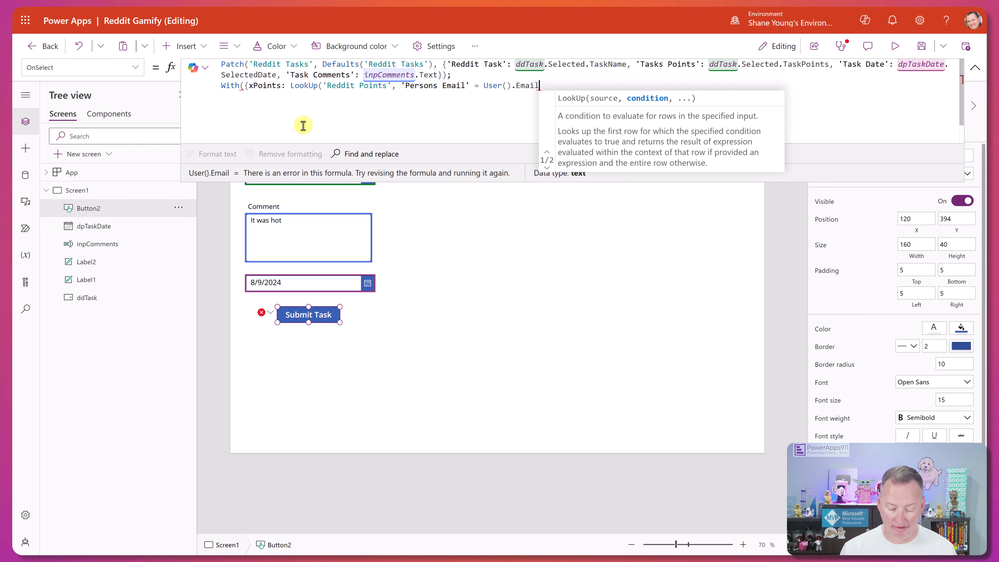
text())
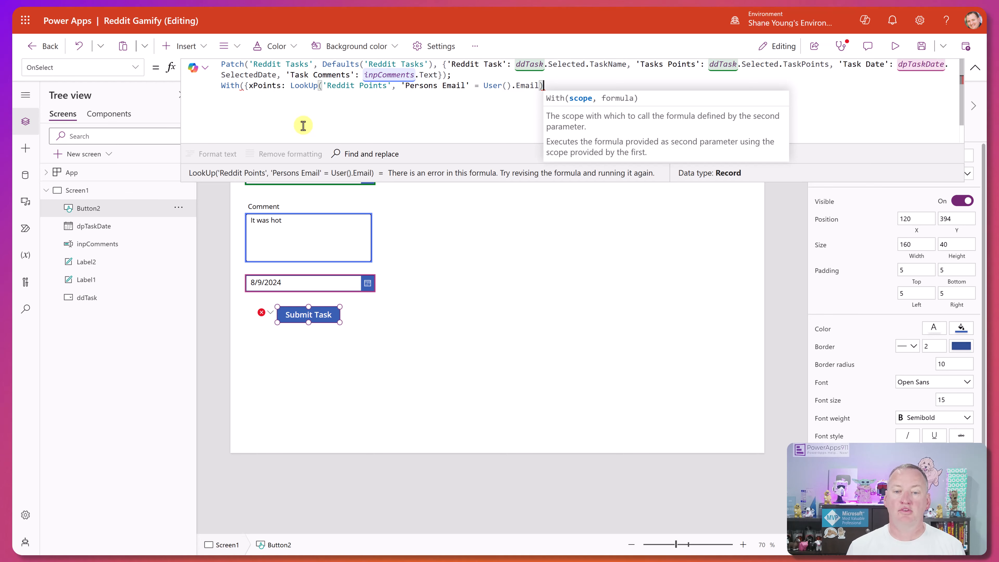
Close the With scope record with a brace and comma, remove the inserted ThisRecord, and continue on a new line
text(})
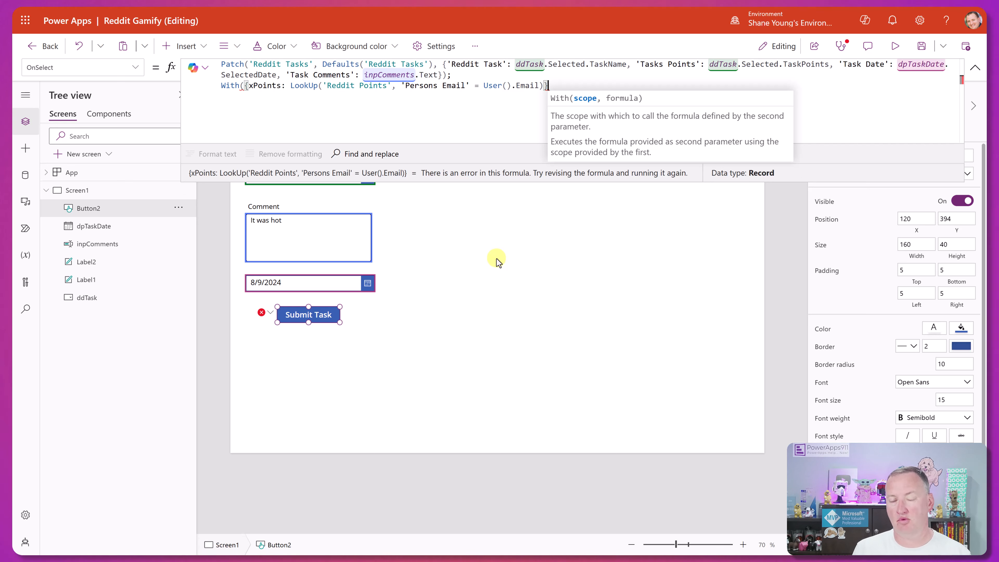
text(,ThisRecord)
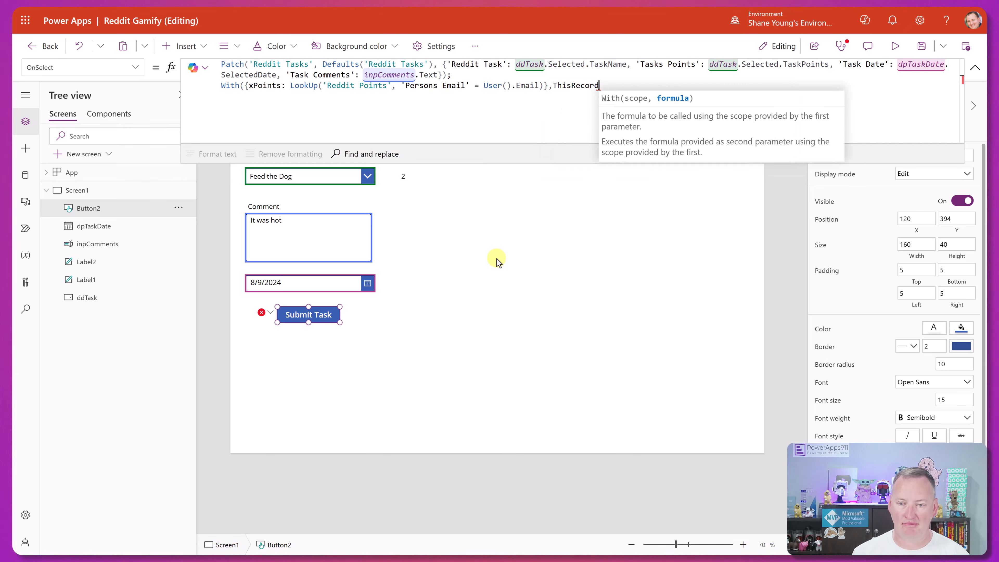
key(BackSpace)
key(BackSpace)
key(BackSpace)
key(BackSpace)
key(BackSpace)
key(BackSpace)
key(BackSpace)
key(BackSpace)
key(BackSpace)
key(BackSpace)
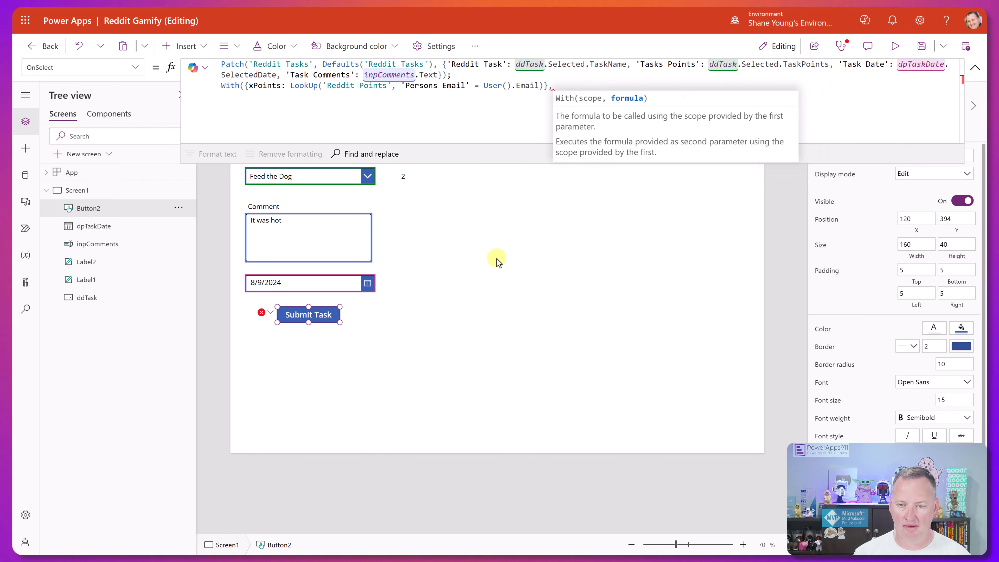
key(shift+Return)
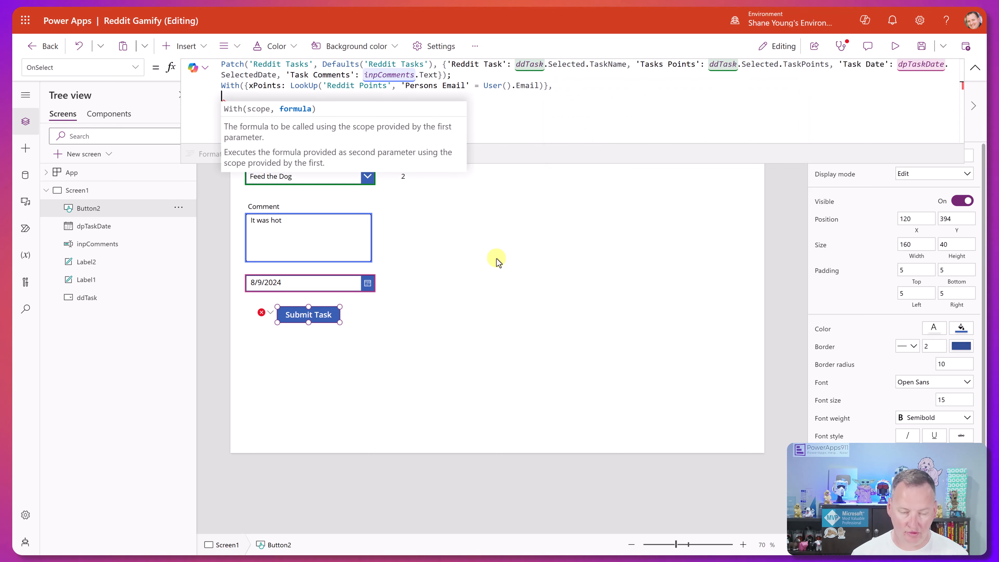
Begin a Patch to 'Reddit Points' inside the With function, using Coalesce(xPoints,Defaults('Reddit Points')) as its record
text(Patch()
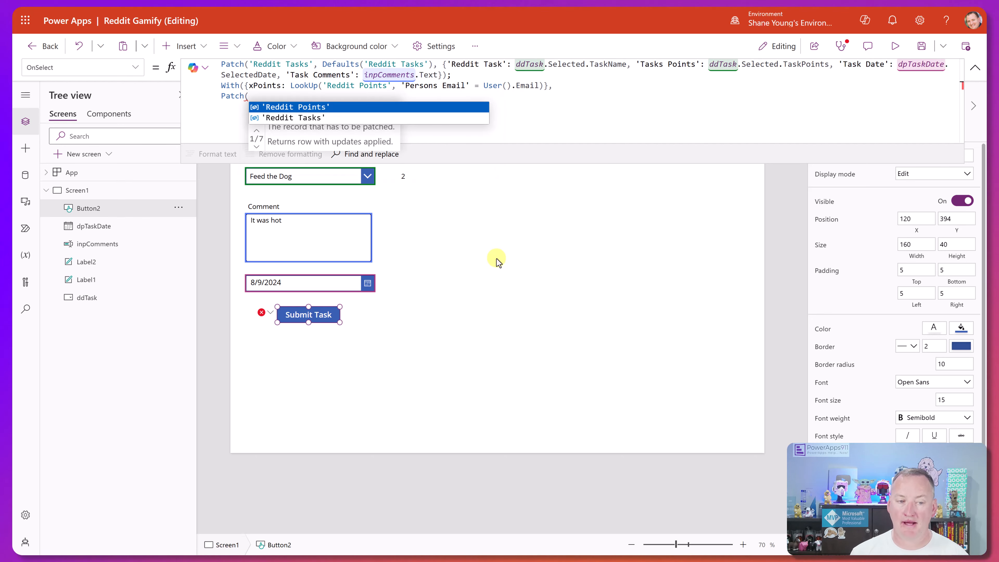
key(Tab)
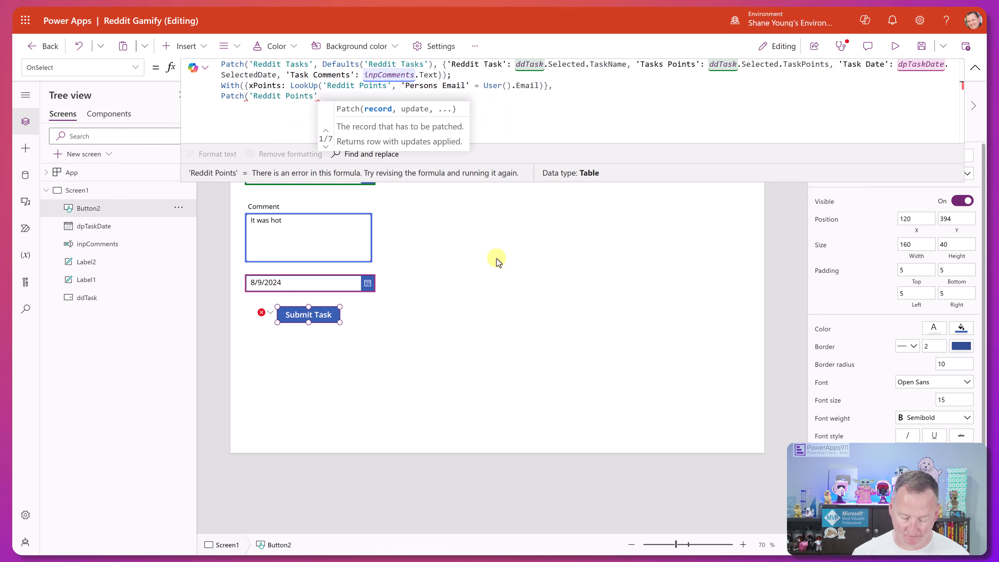
text(,)
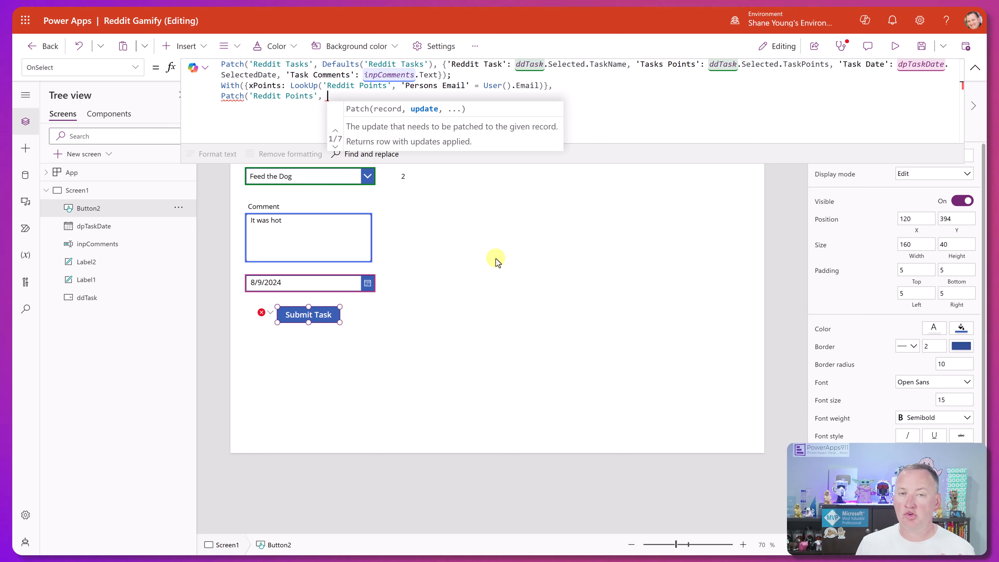
text(Coalesce)
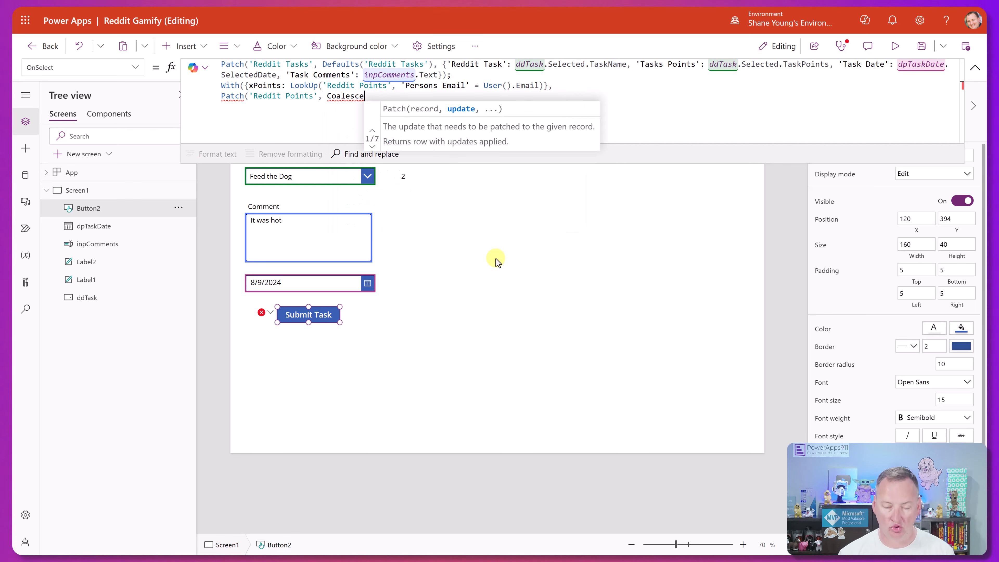
text(()
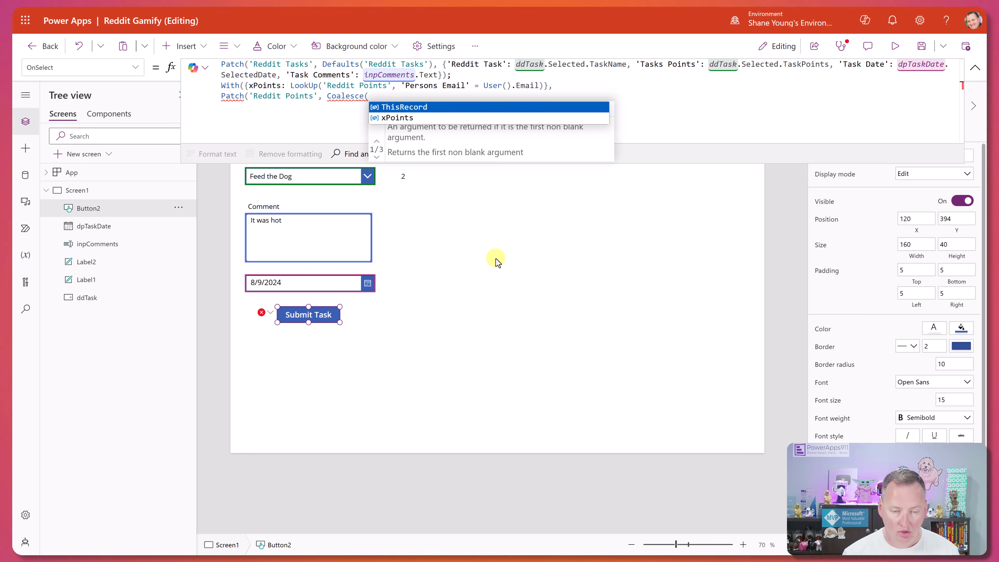
text(xpo)
key(Tab)
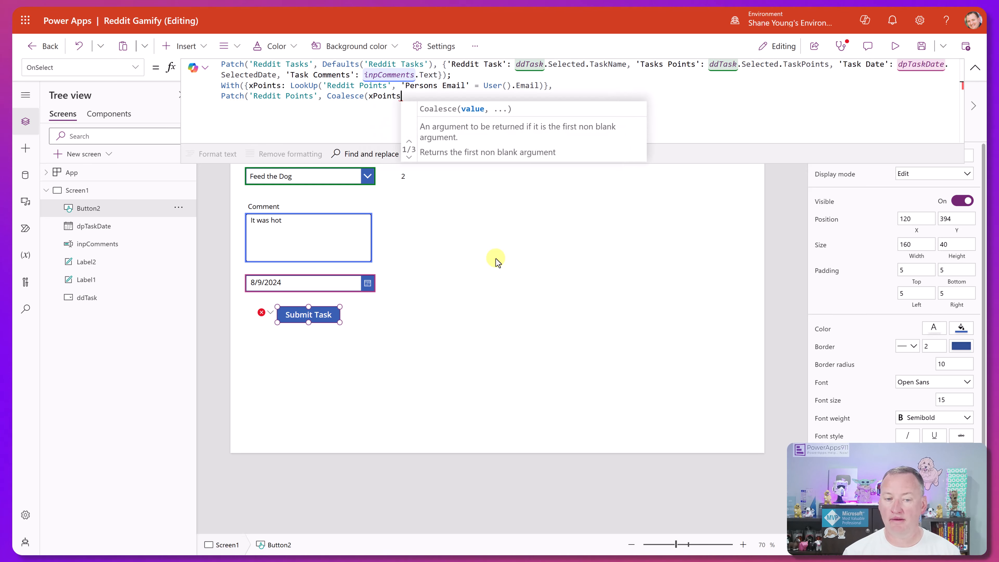
text(,)
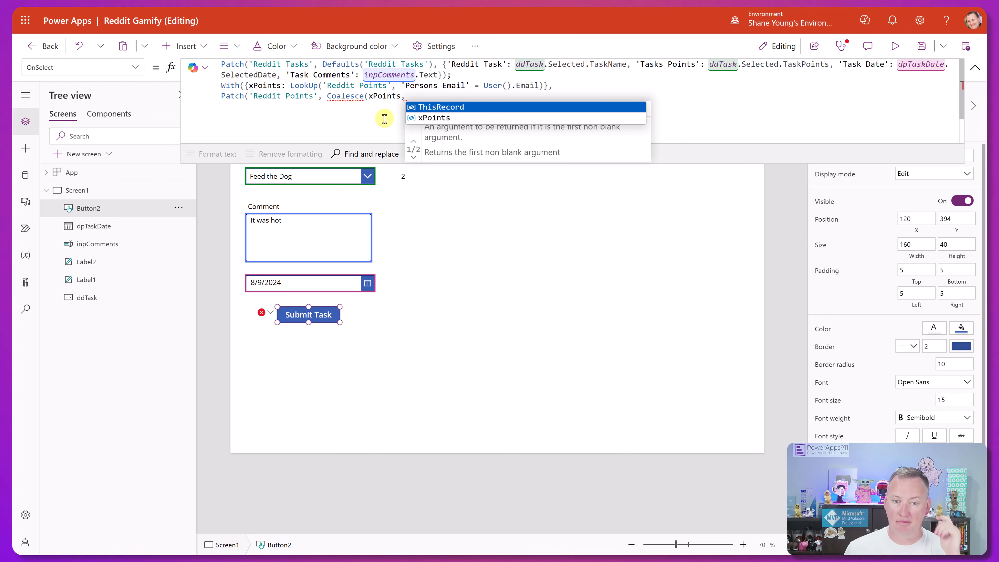
text(Defaults()
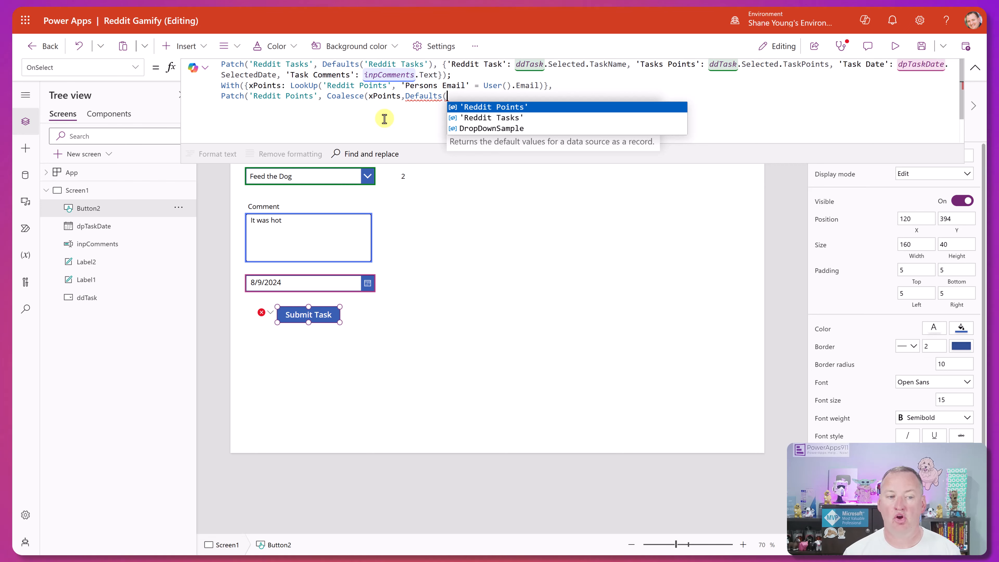
key(Tab)
text()))
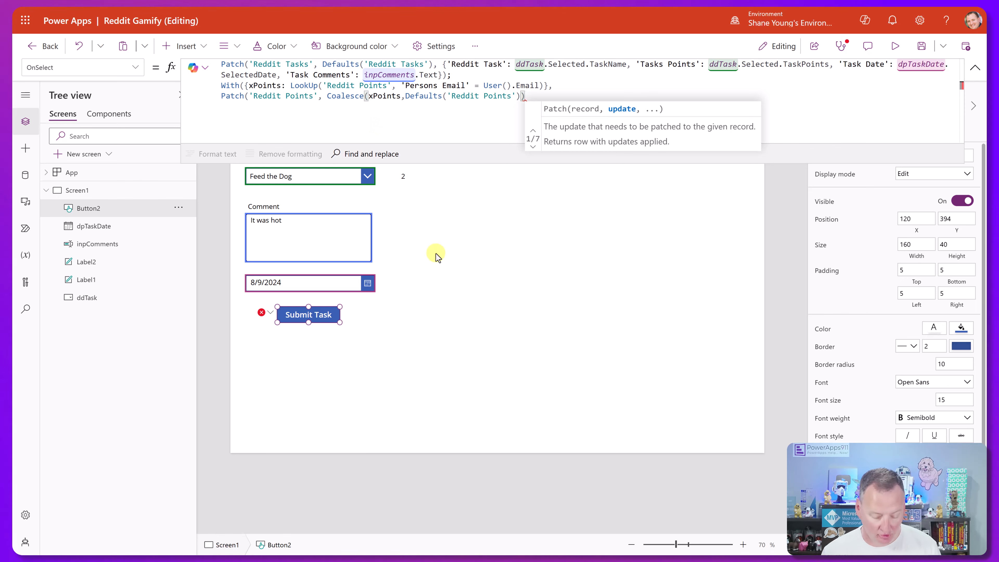
Open the 'Reddit Points' Patch update record with 'Persons Email' set to User().Email, followed by a comma
text(,)
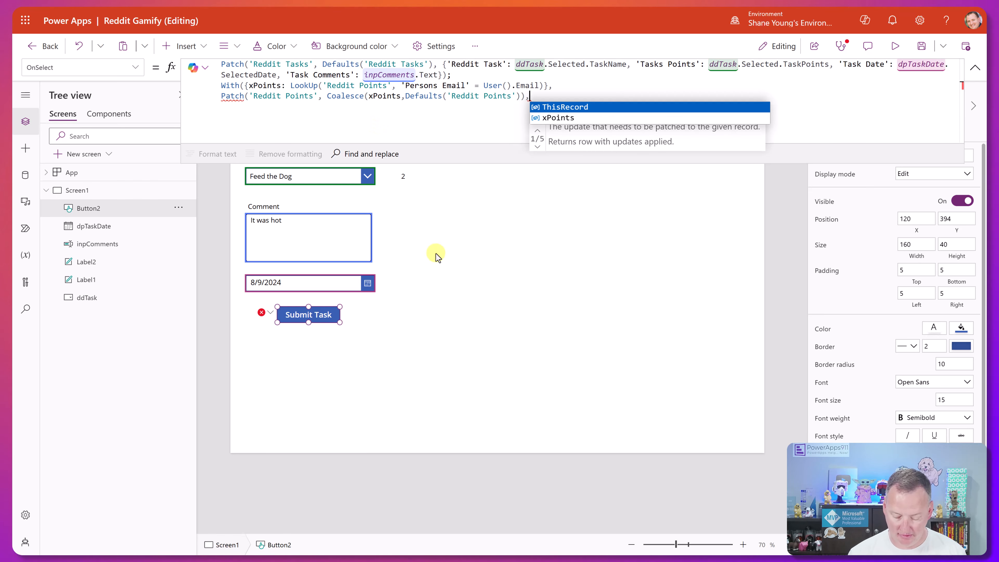
text({)
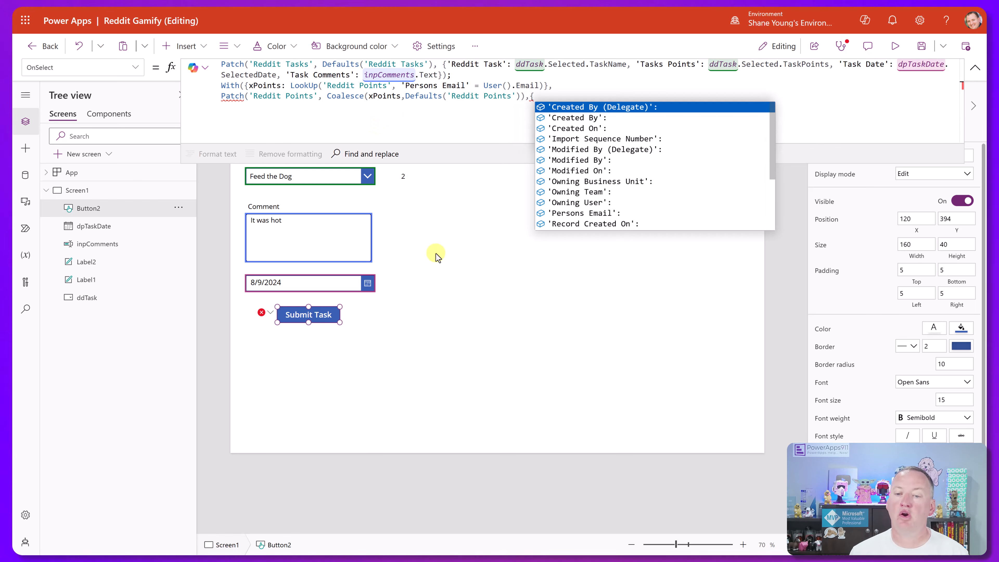
key(Down)
key(Down)
key(Down)
key(Down)
key(Down)
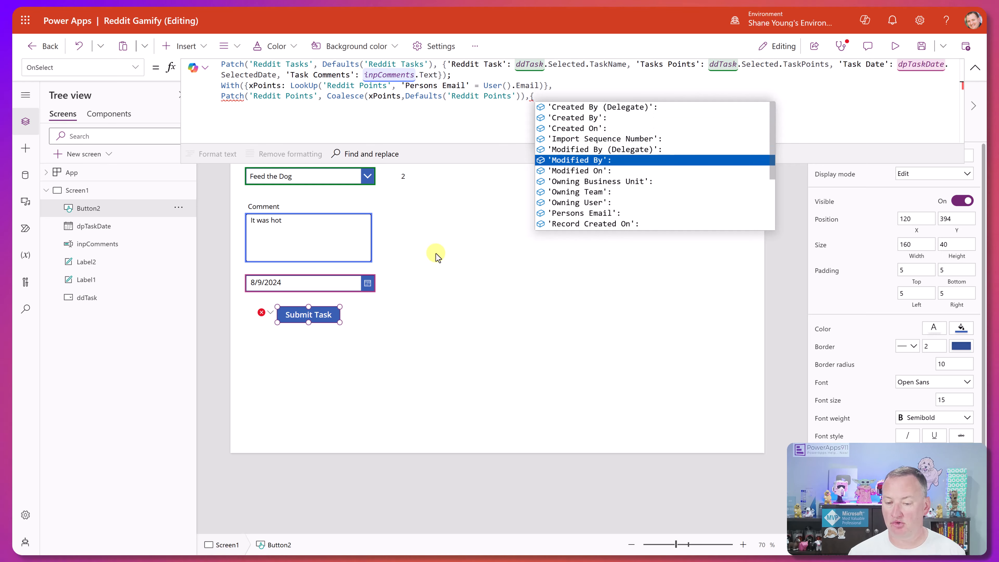
key(Down)
key(Down)
key(Down)
key(Down)
key(Down)
key(Tab)
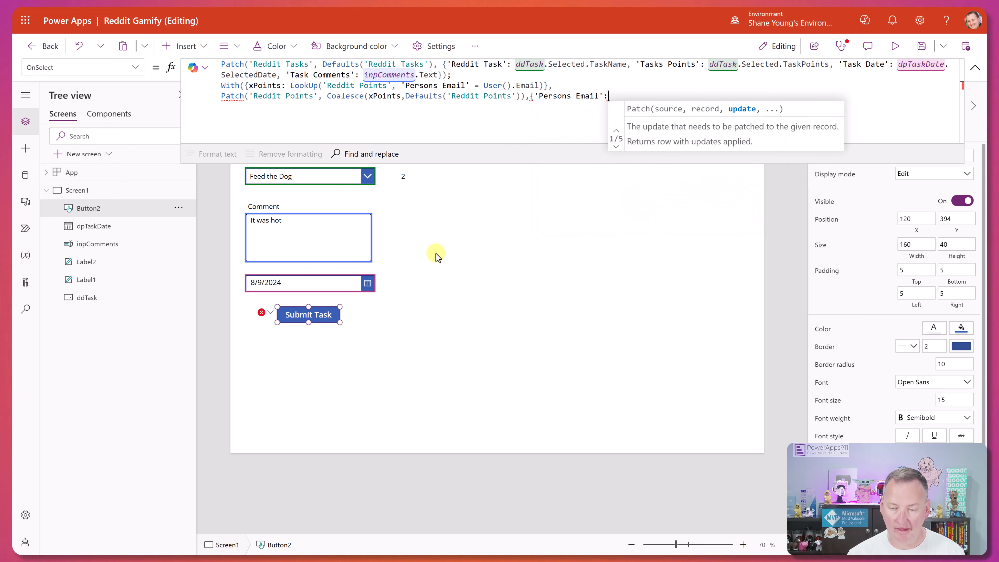
text(User.em)
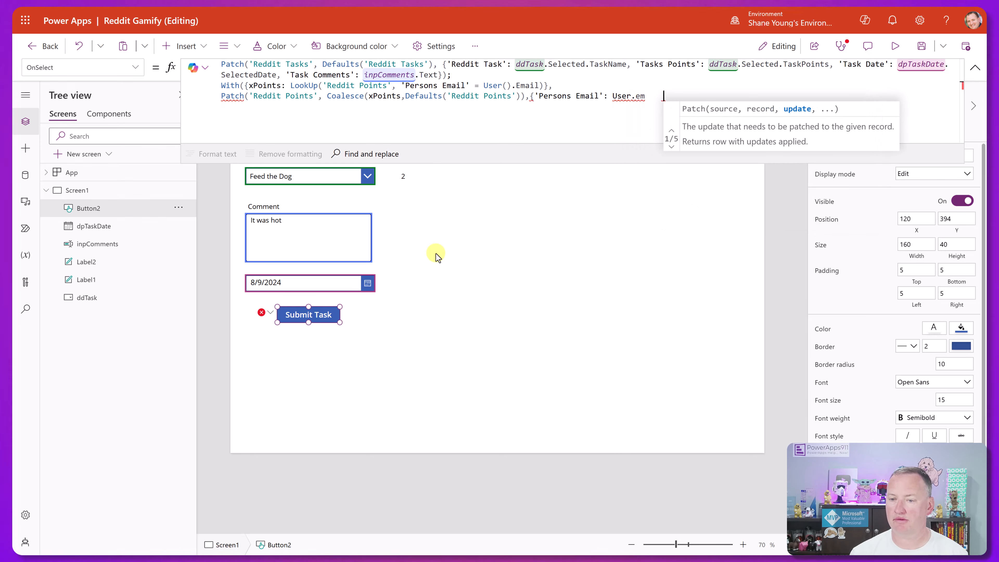
key(Tab)
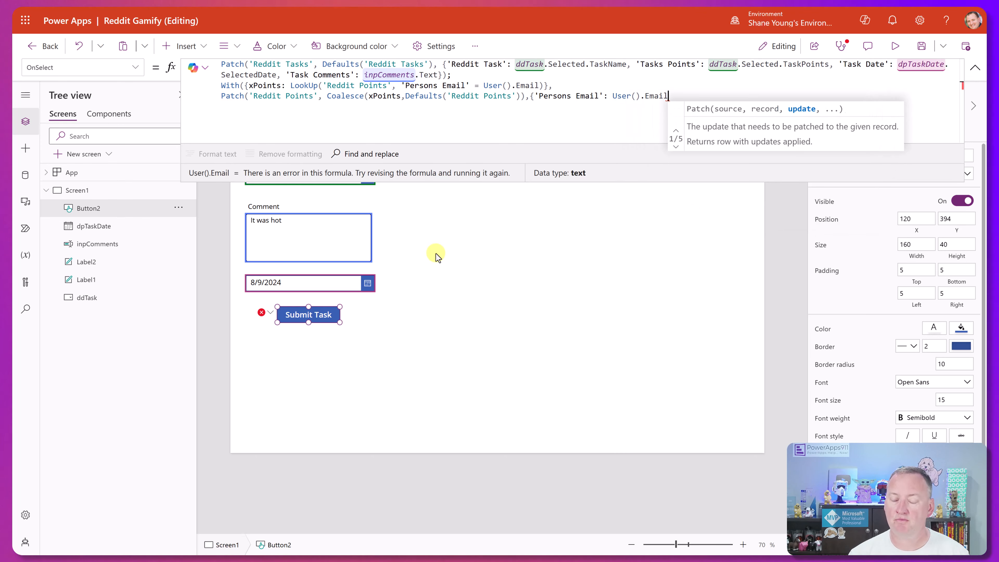
text(, )
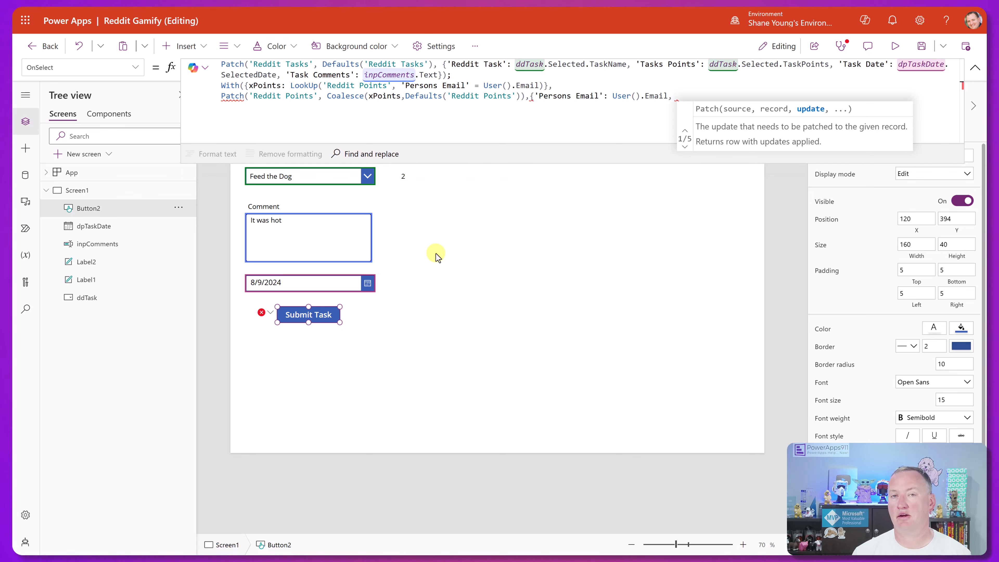
In the 'Reddit Points' update record, set 'Total Points Earned' to xPoints.'Total Points Earned' + ddTask.Selected.TaskPoints
text(poin)
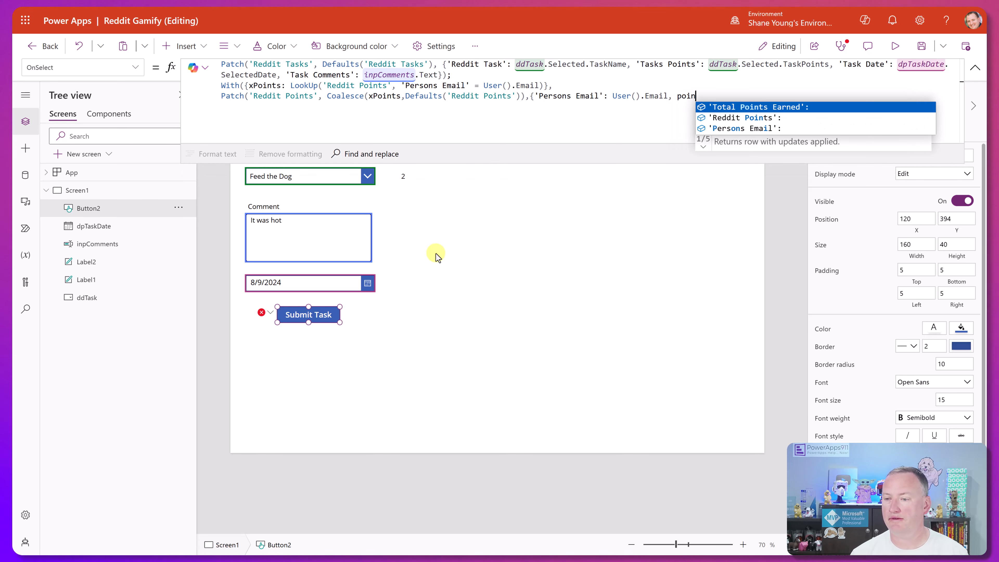
key(Tab)
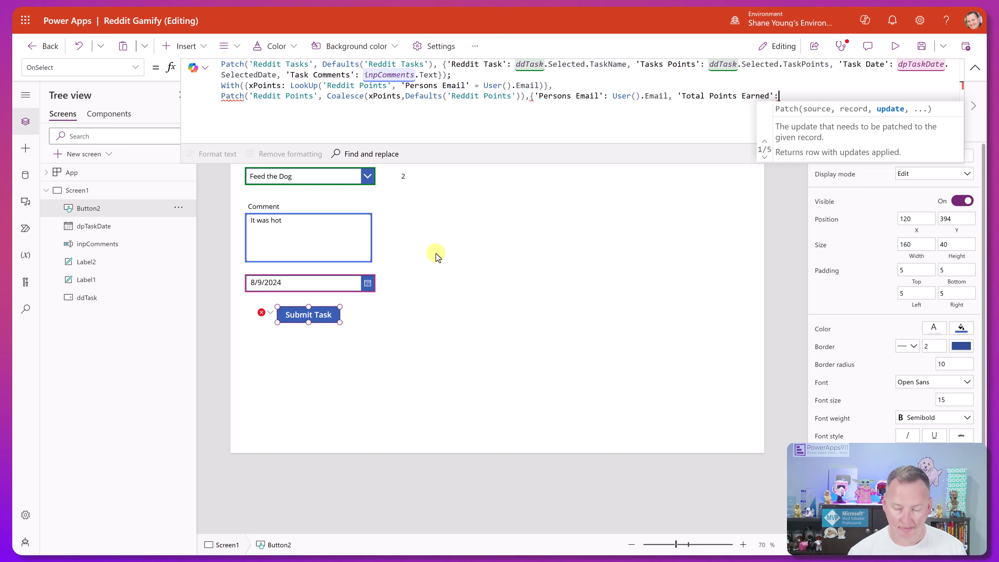
text(xPoints.'Total Points Earned')
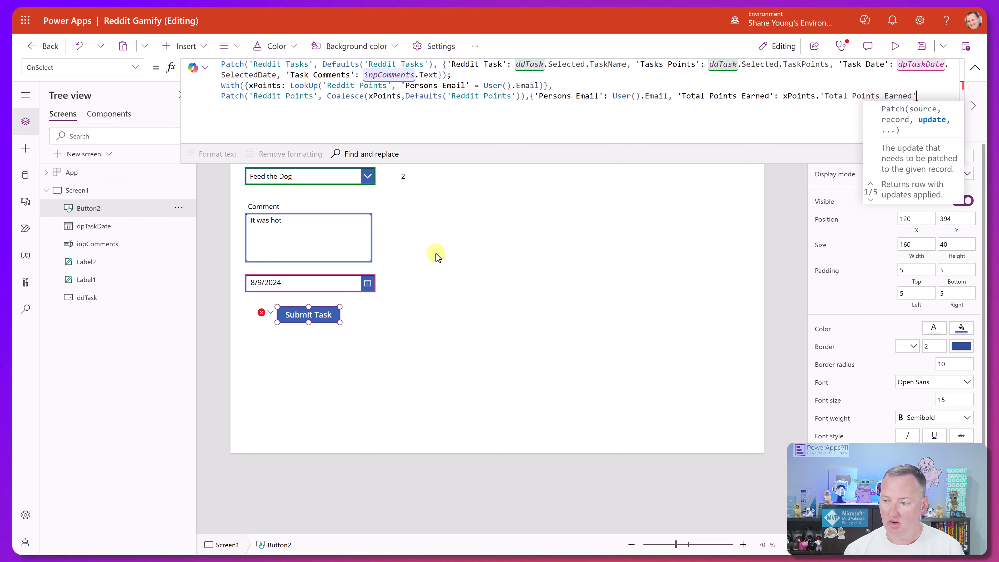
text(+)
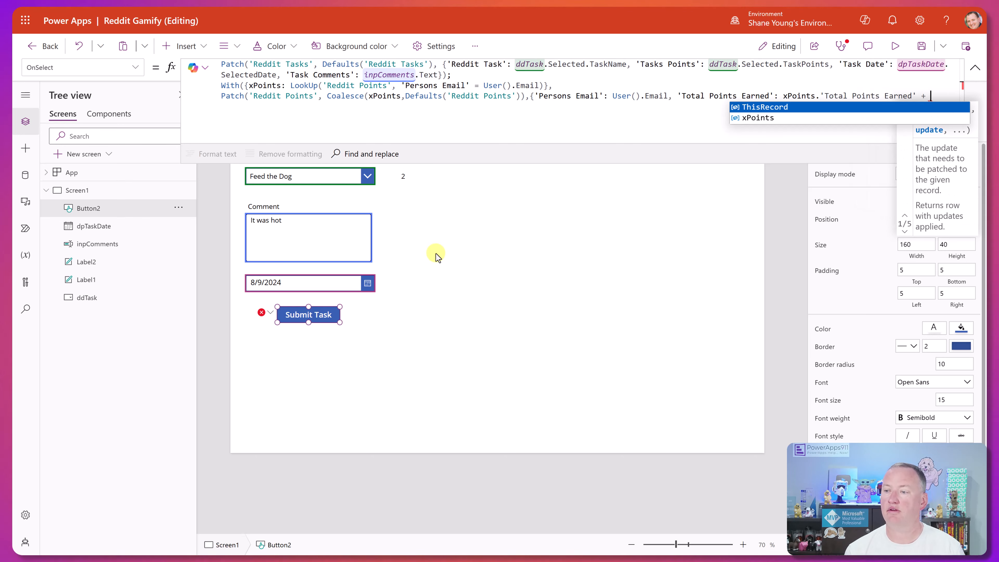
text(dd)
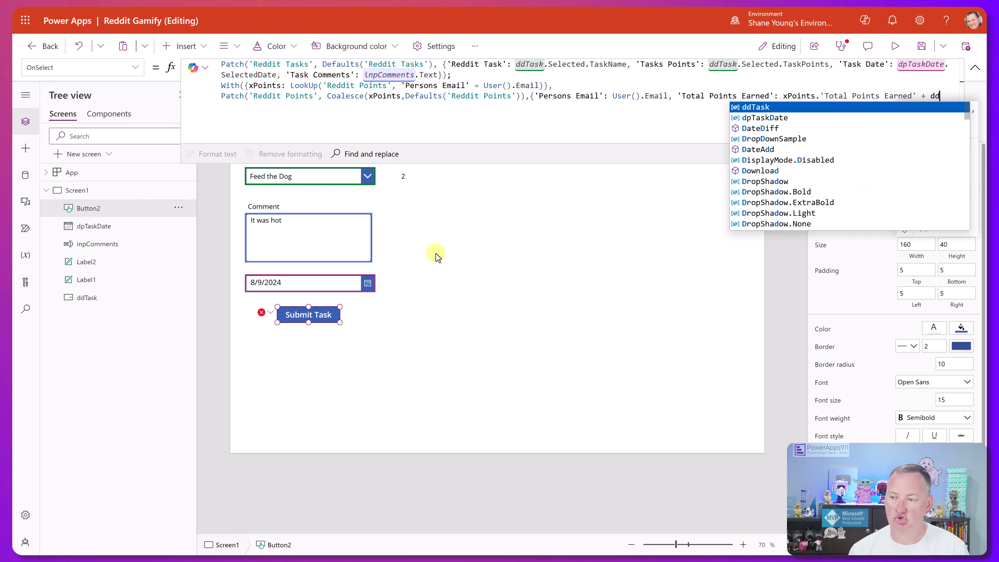
text(Task.s)
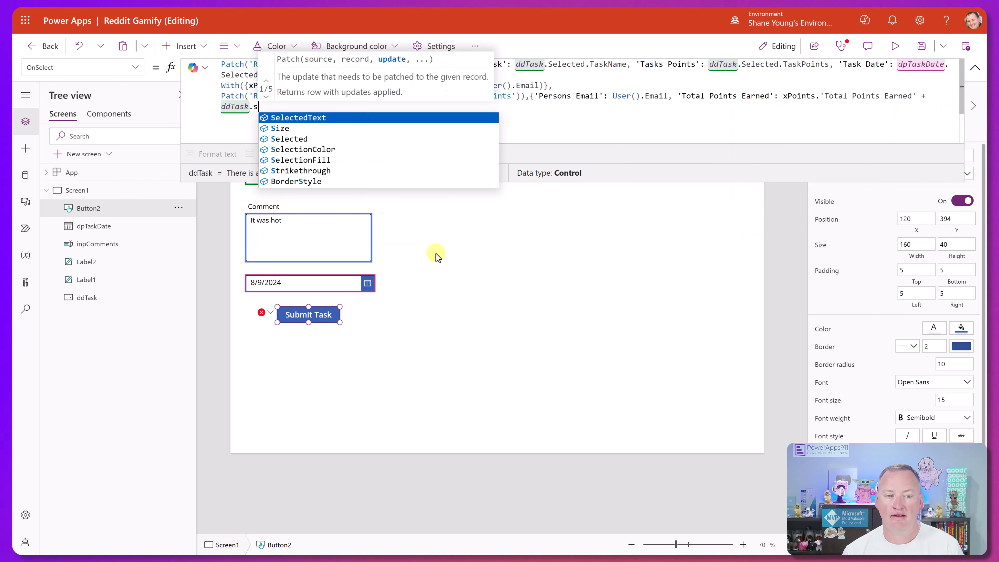
text(elected.TaskPoints)
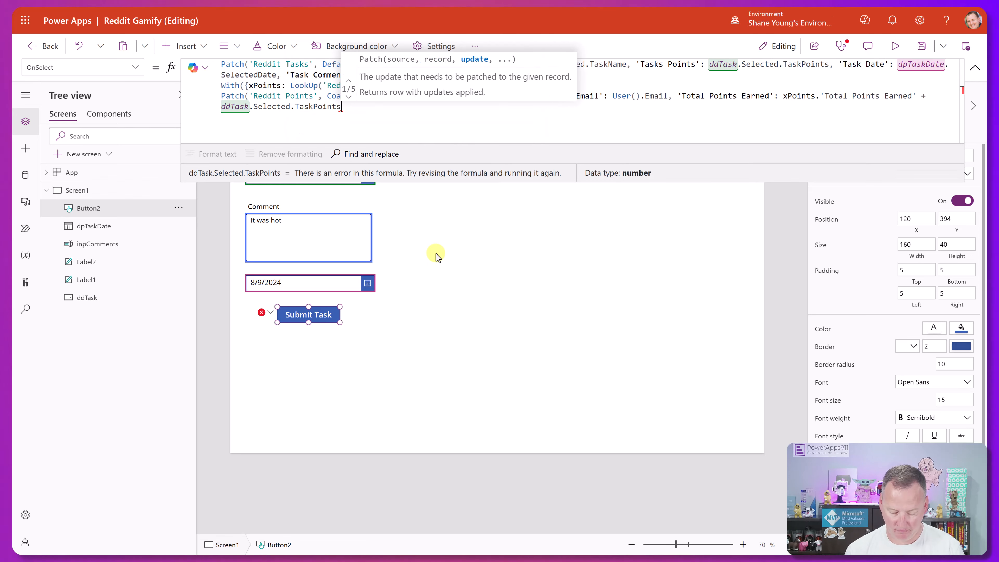
Close the 'Reddit Points' Patch and the With function, end with a semicolon, and insert a blank line before With
text(}))
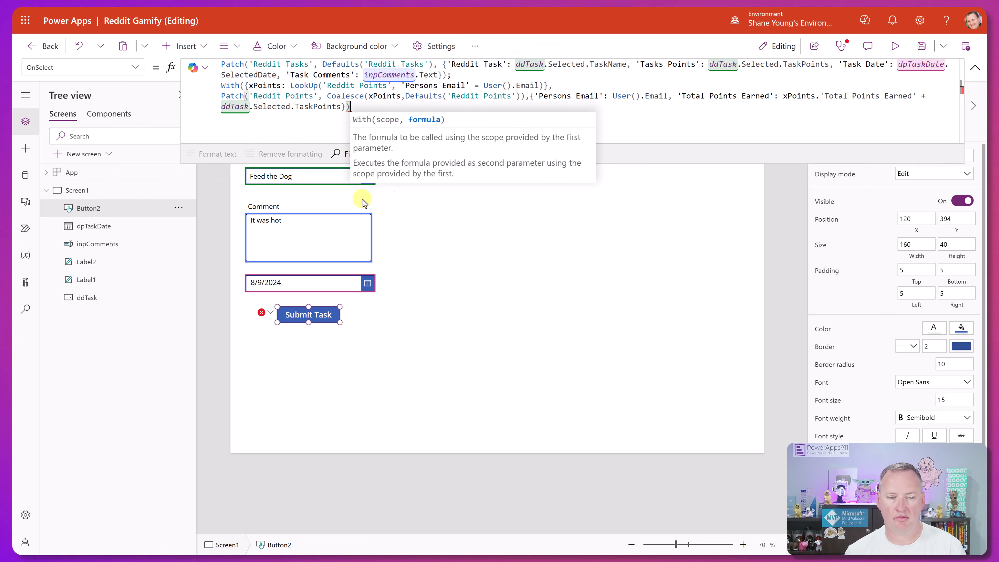
drag(625, 163, 629, 226)
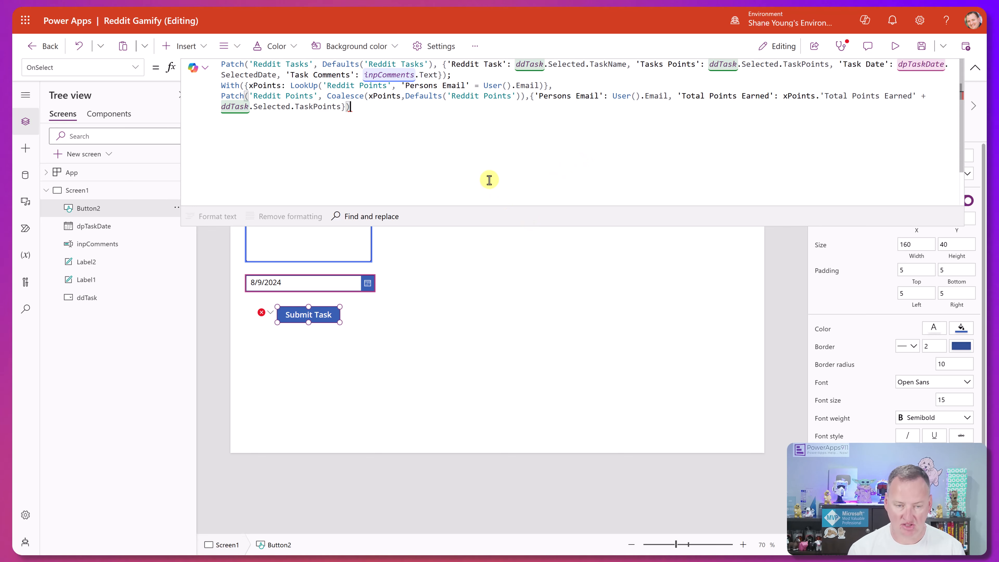
text())
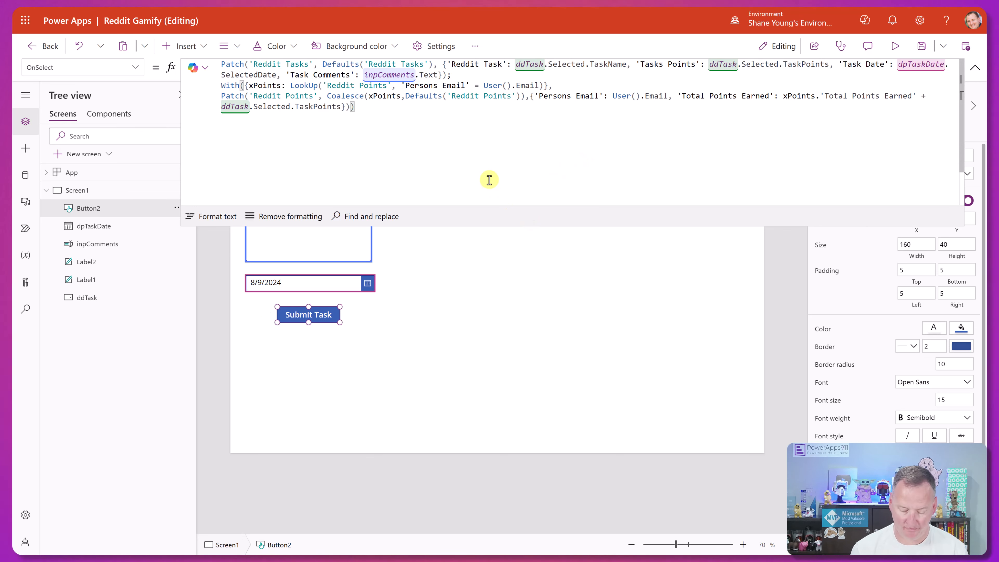
text(;)
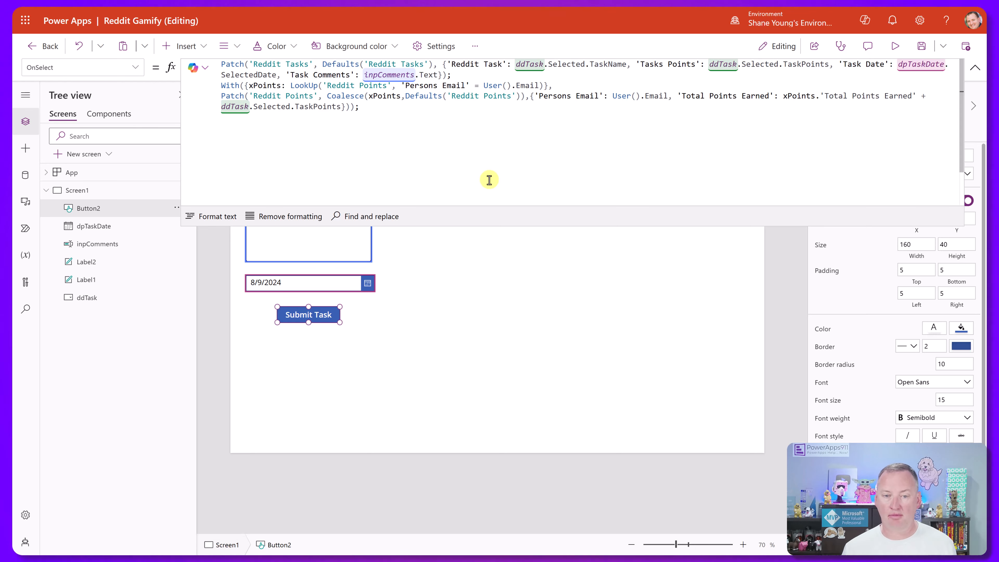
click(477, 78)
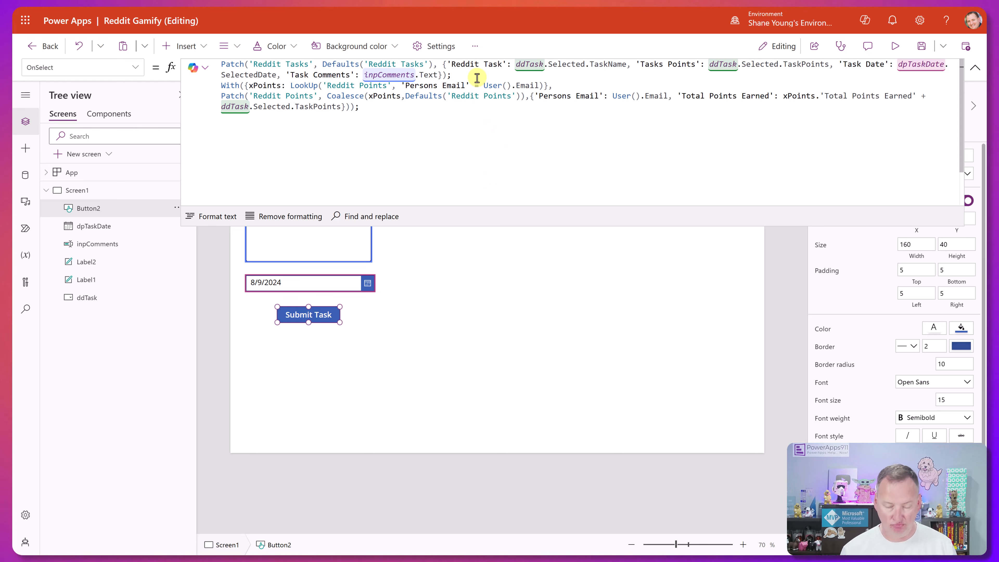
key(shift+Return)
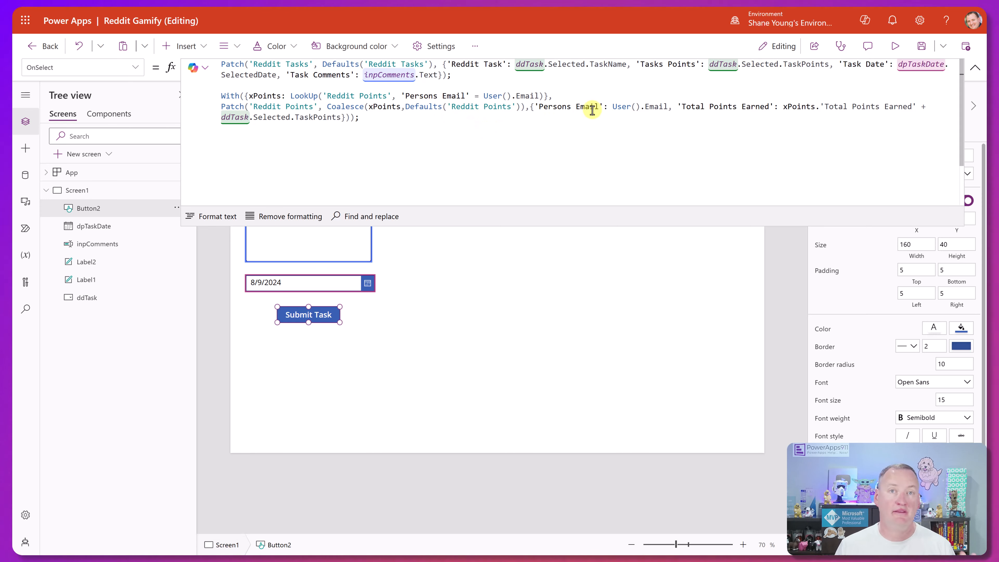
Preview the app, submit the Feed the Dog task, and return to the editor with the formula area collapsed
click(895, 46)
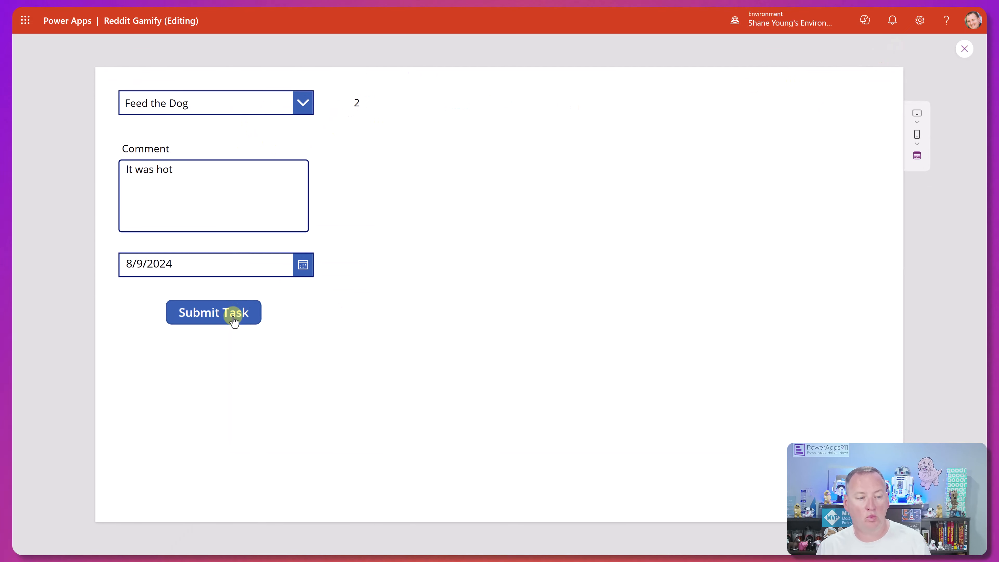
click(227, 326)
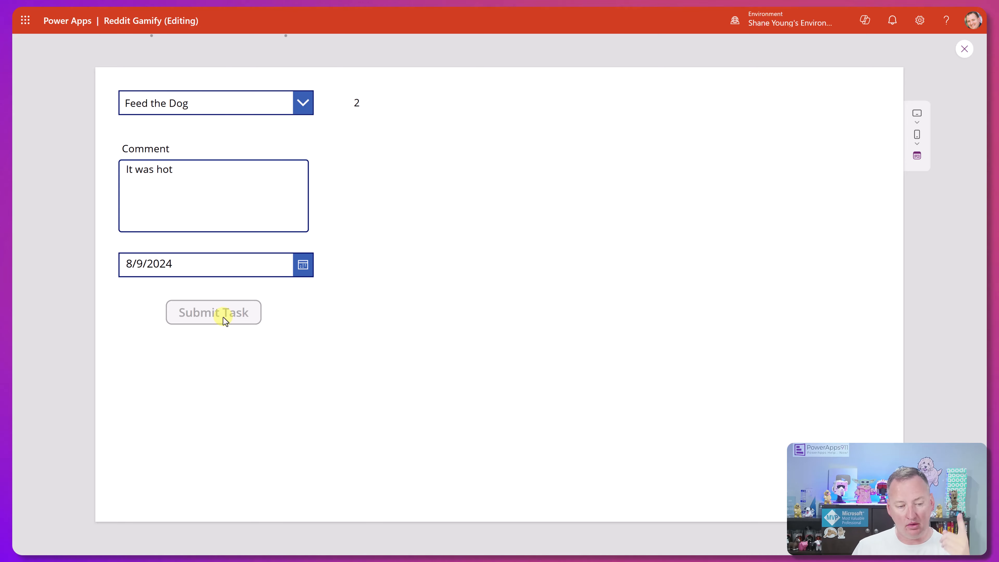
click(965, 50)
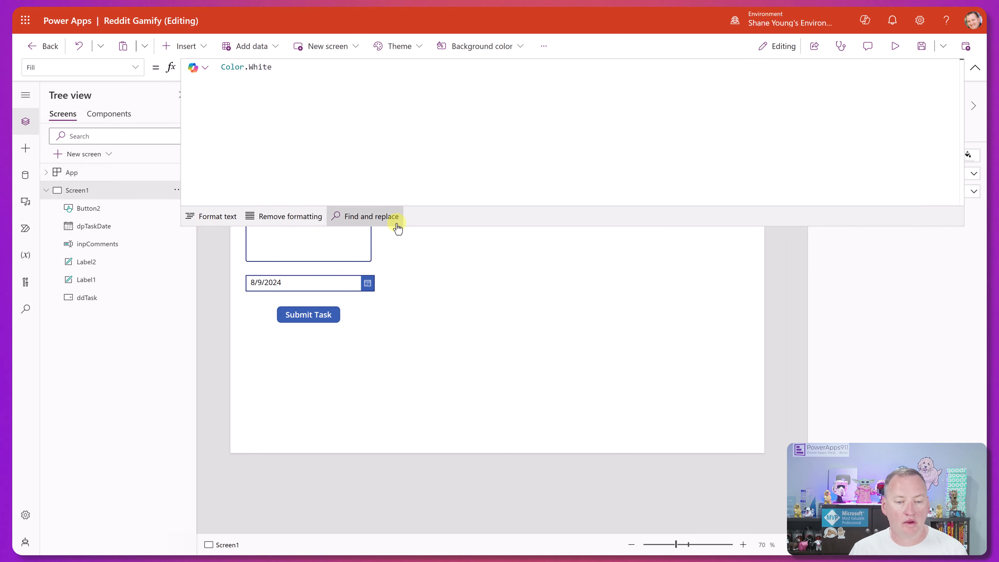
drag(409, 227, 402, 75)
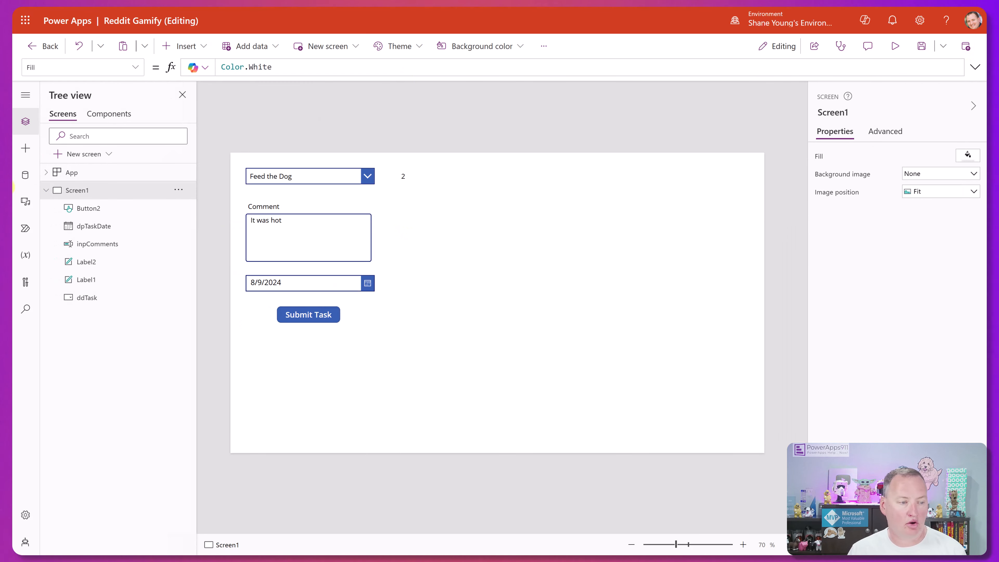
Open the Reddit Tasks table data, show its Created By column, and close the table after checking the submitted row
click(26, 178)
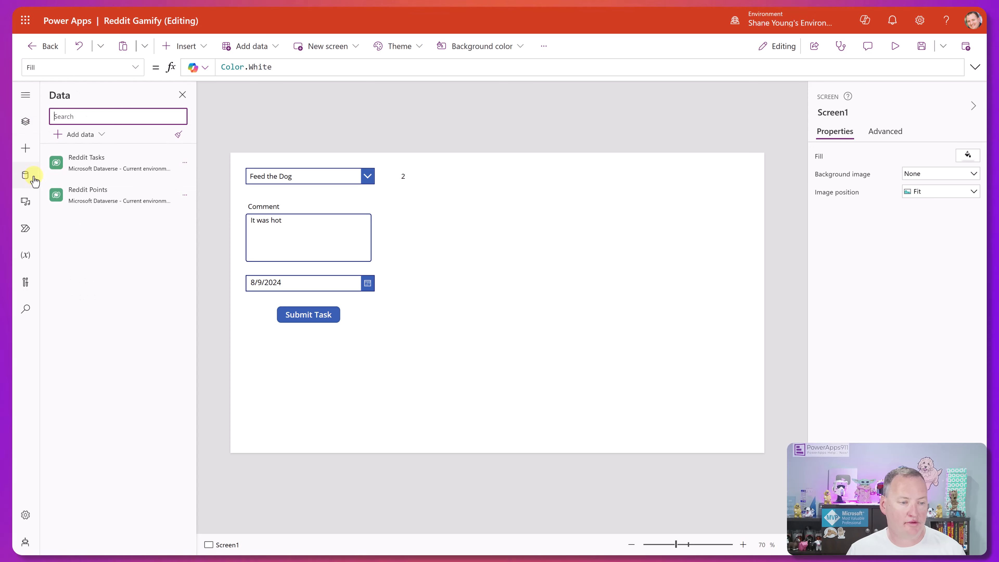
click(184, 163)
click(208, 183)
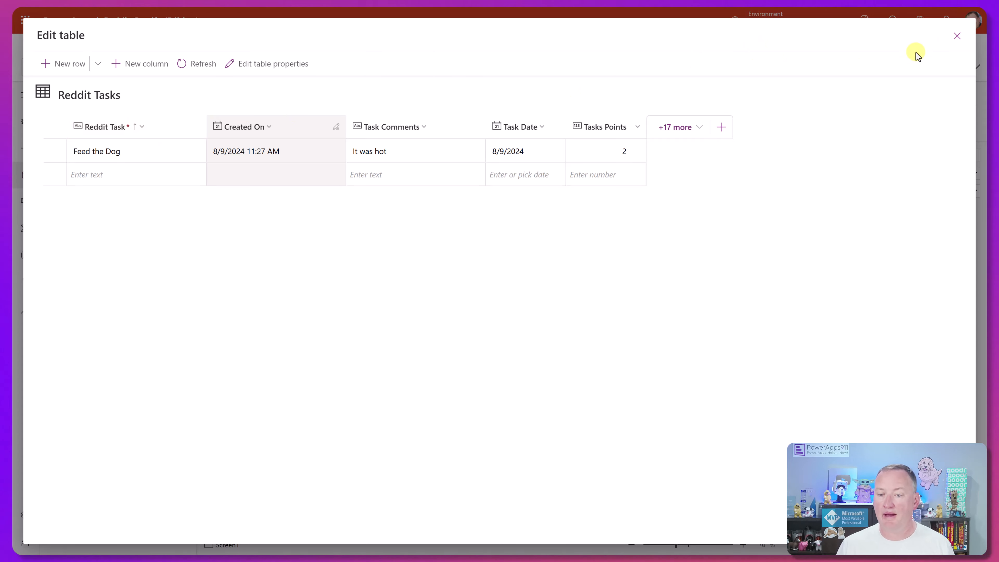
click(700, 128)
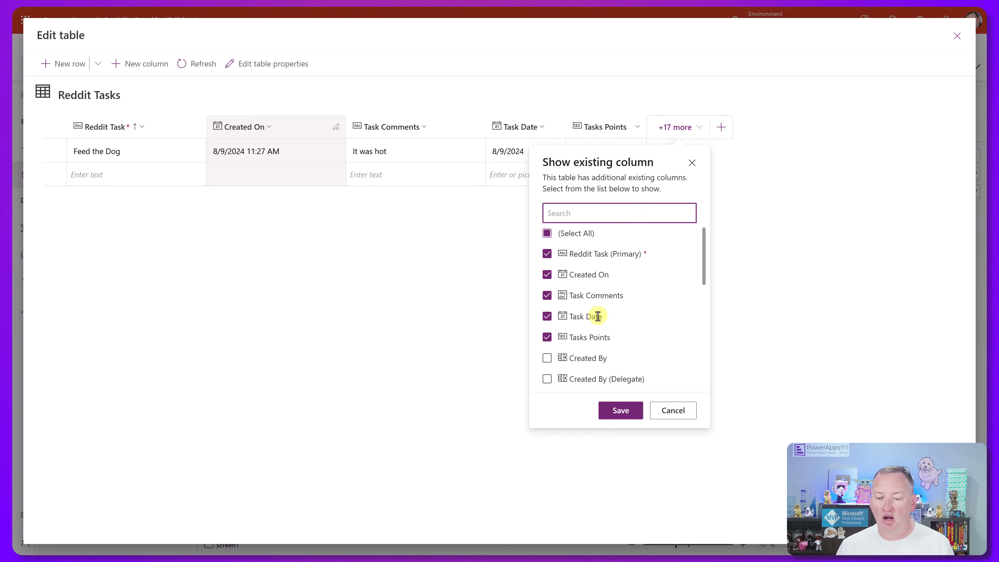
scroll(595, 315, down, 2)
click(547, 307)
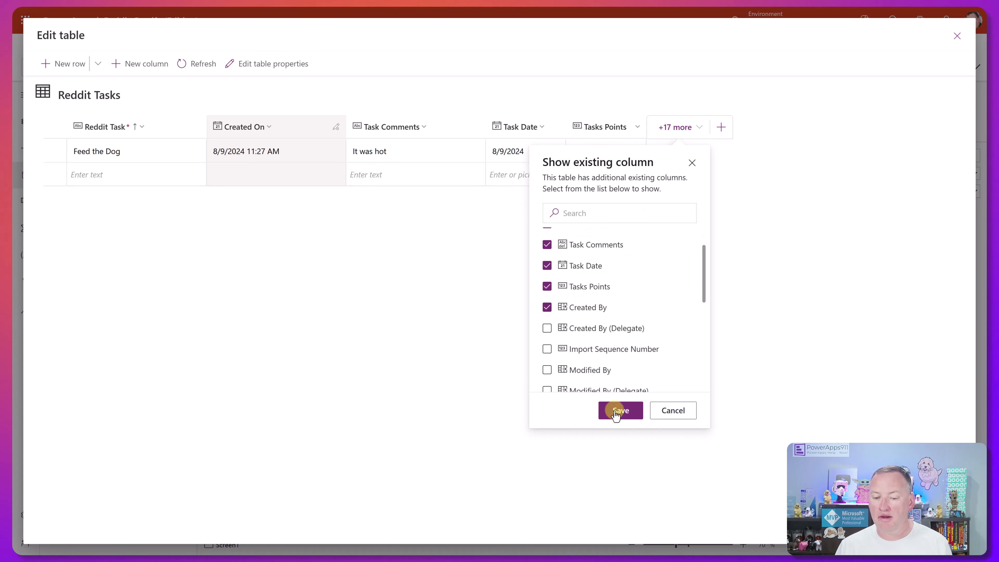
click(620, 410)
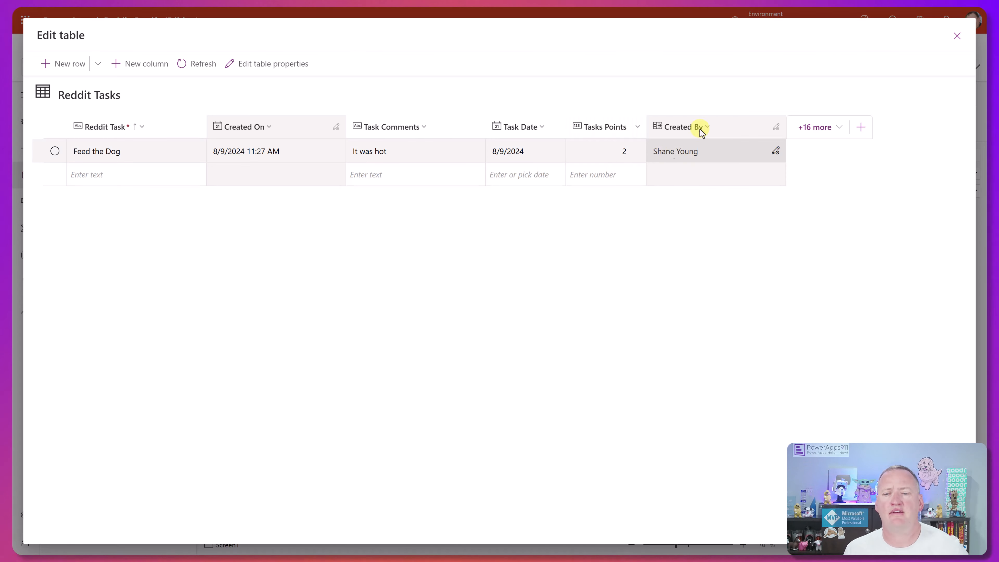
click(957, 37)
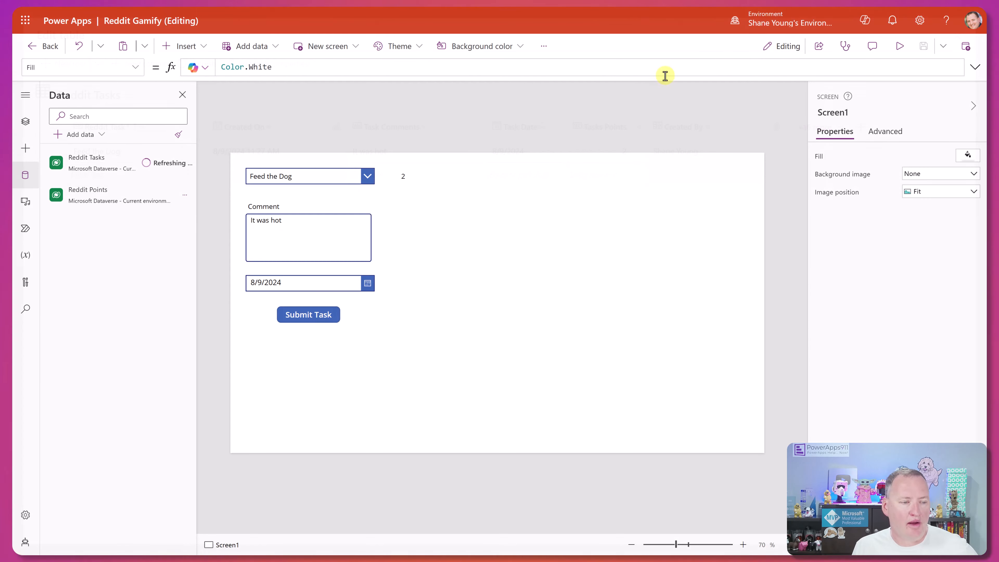
Open the Reddit Points table data to check the current user's points record
click(185, 194)
click(185, 220)
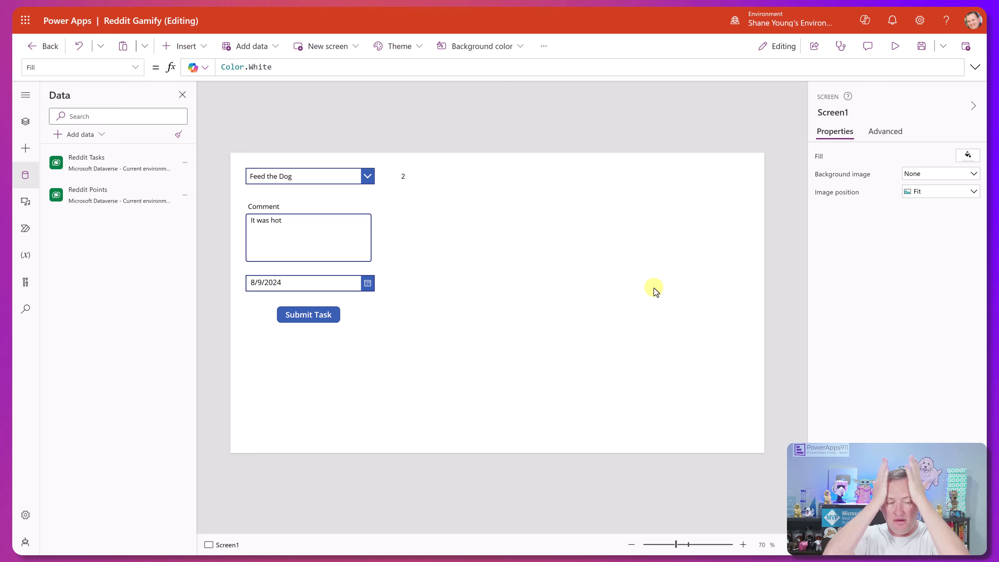
Preview the app, choose the Walk the Dog task, and change the comment to "It was still hot"
click(366, 177)
click(895, 46)
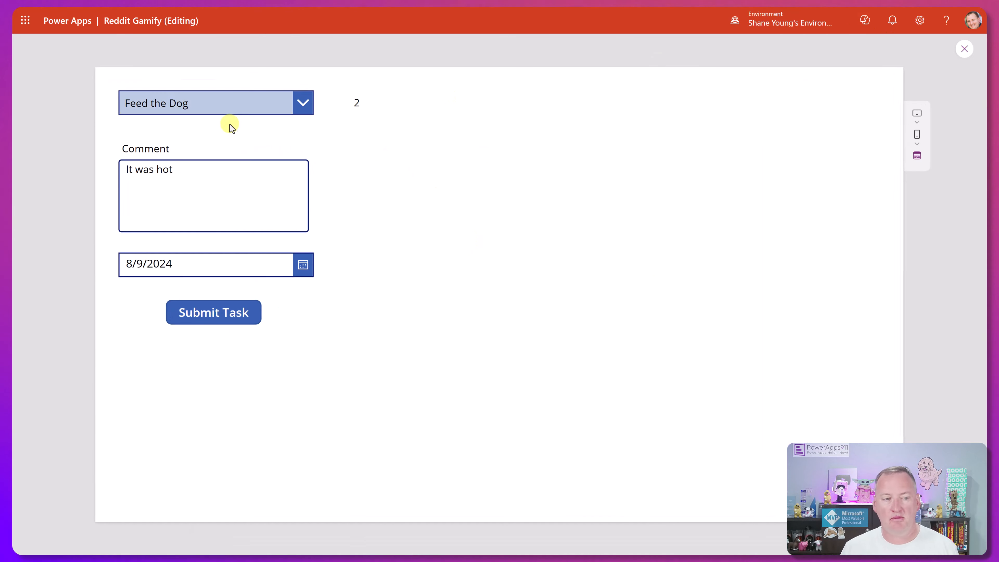
click(221, 103)
click(196, 158)
click(189, 176)
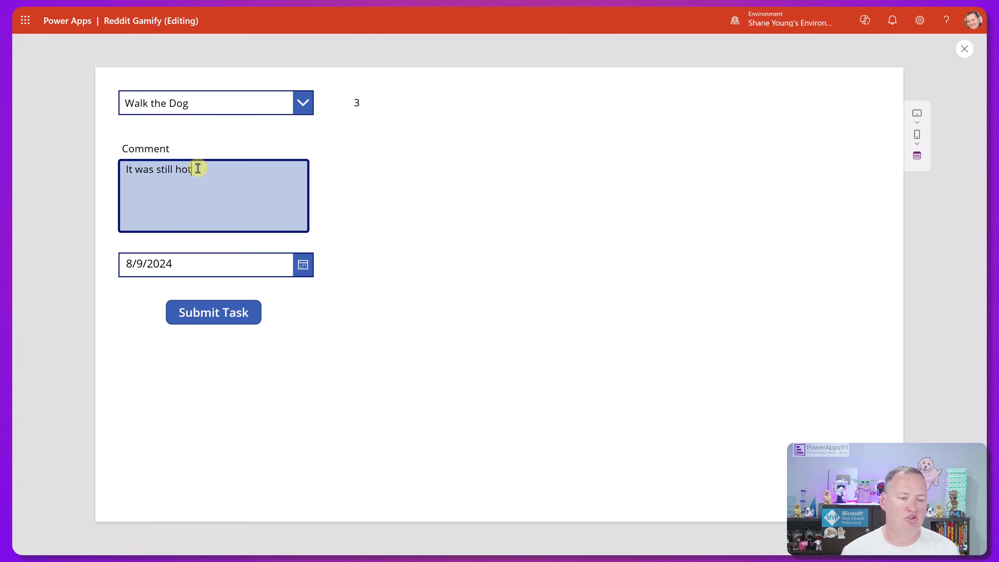
Set the task date to 8/8/2024, submit the Walk the Dog task, and exit the preview
click(299, 264)
click(255, 403)
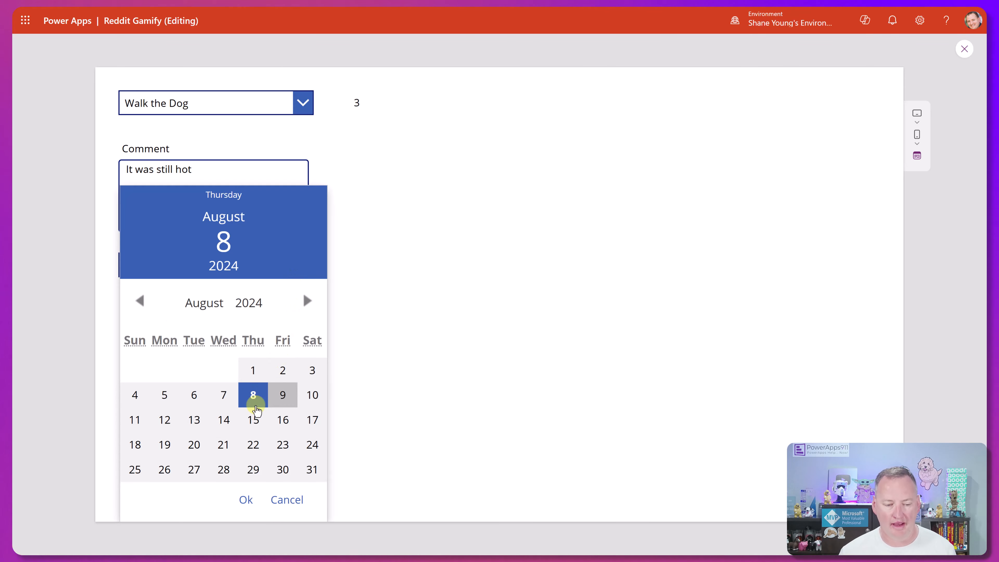
click(243, 503)
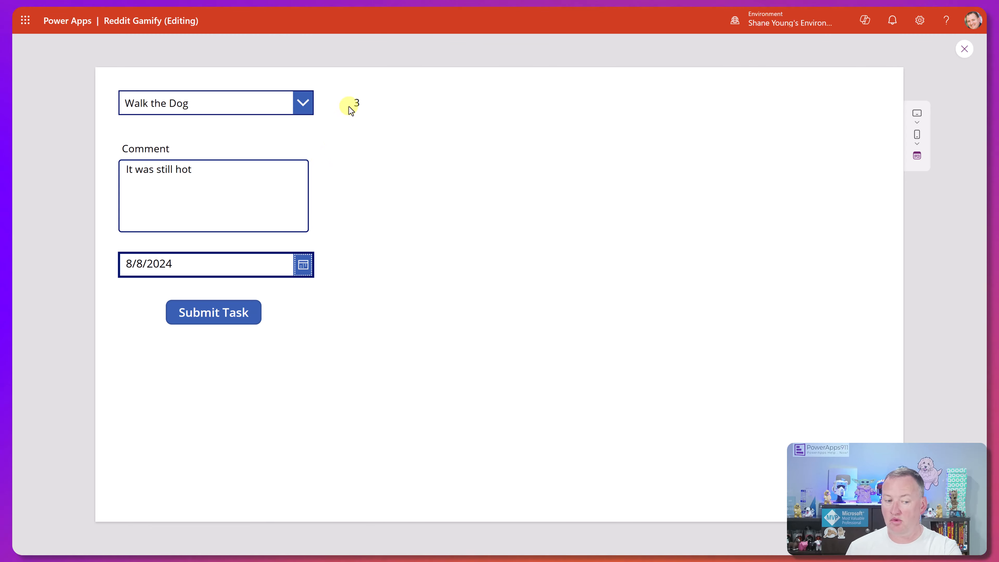
click(248, 314)
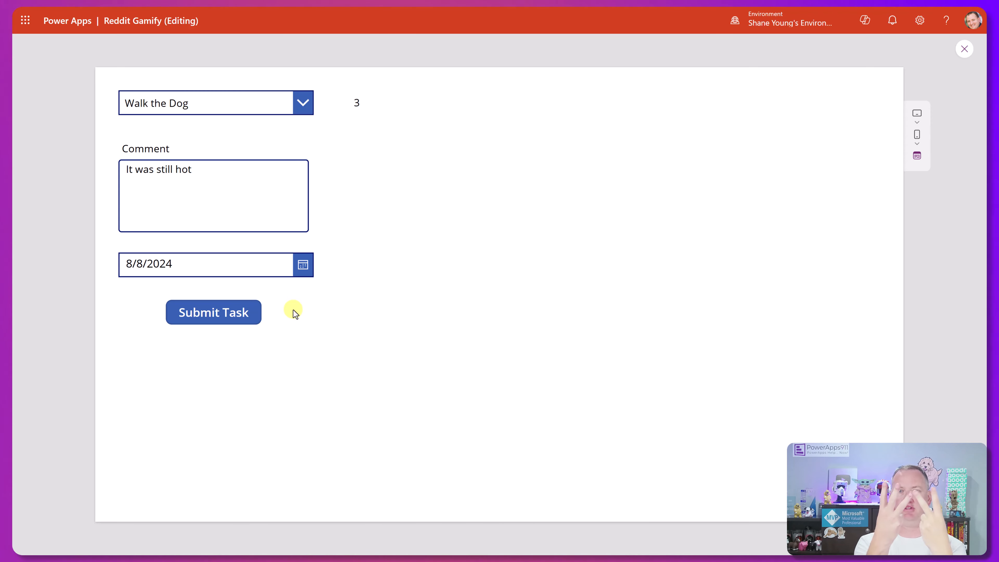
click(964, 49)
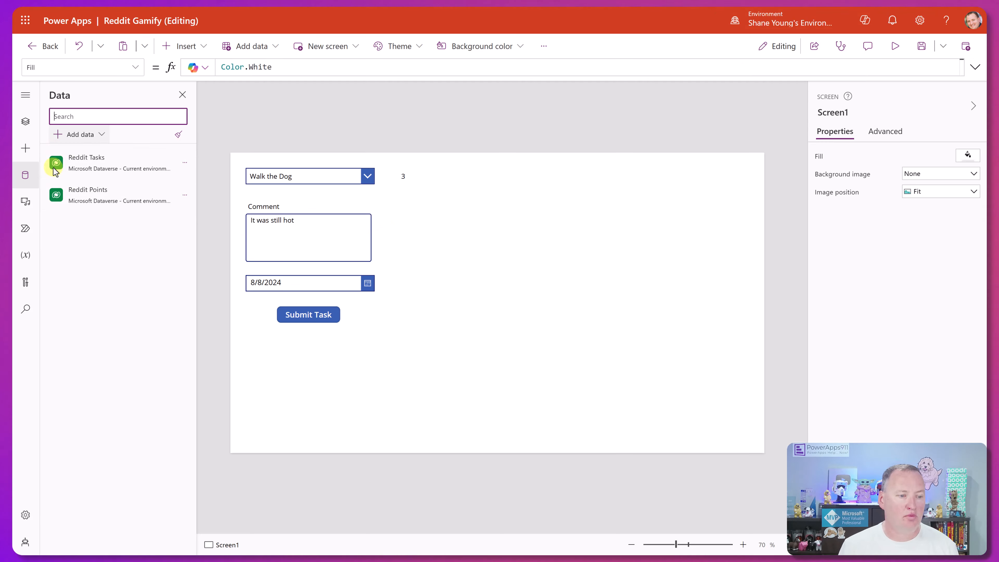
Examine the Reddit Tasks and Reddit Points table data for the Walk the Dog submission
click(185, 162)
click(198, 184)
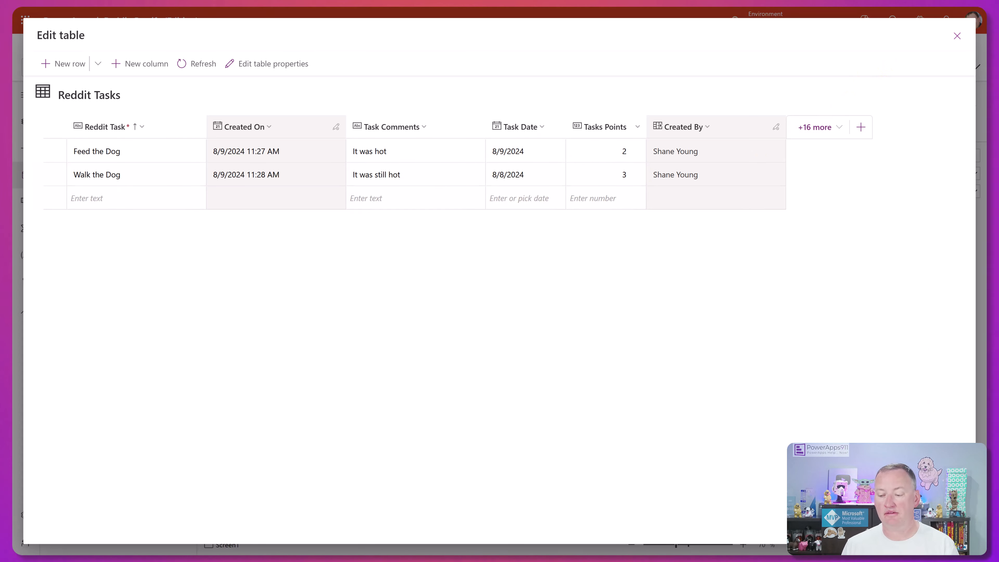
click(957, 36)
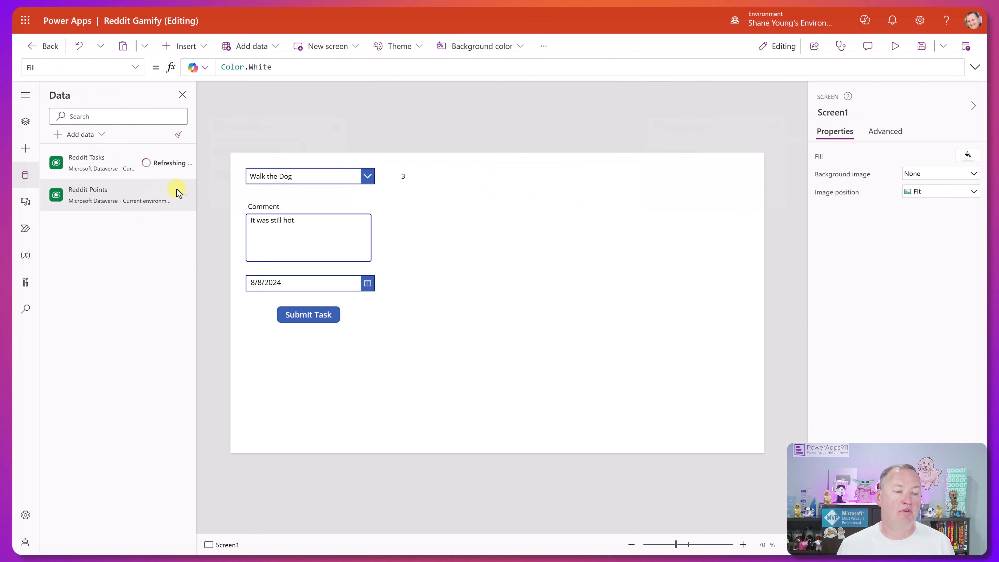
click(184, 194)
click(207, 219)
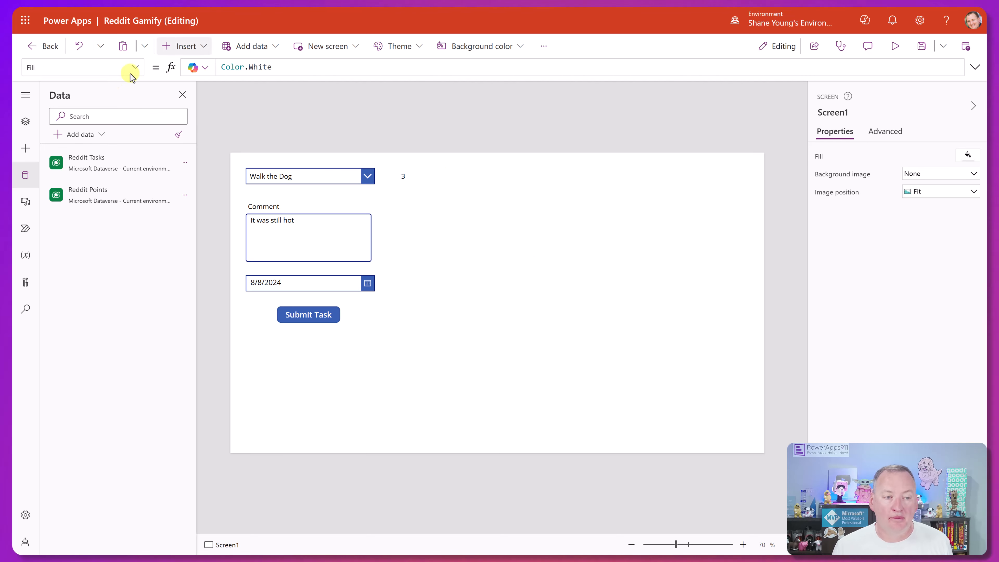
Insert a vertical gallery and place it beside the task form at about X 560, Y 28
click(205, 46)
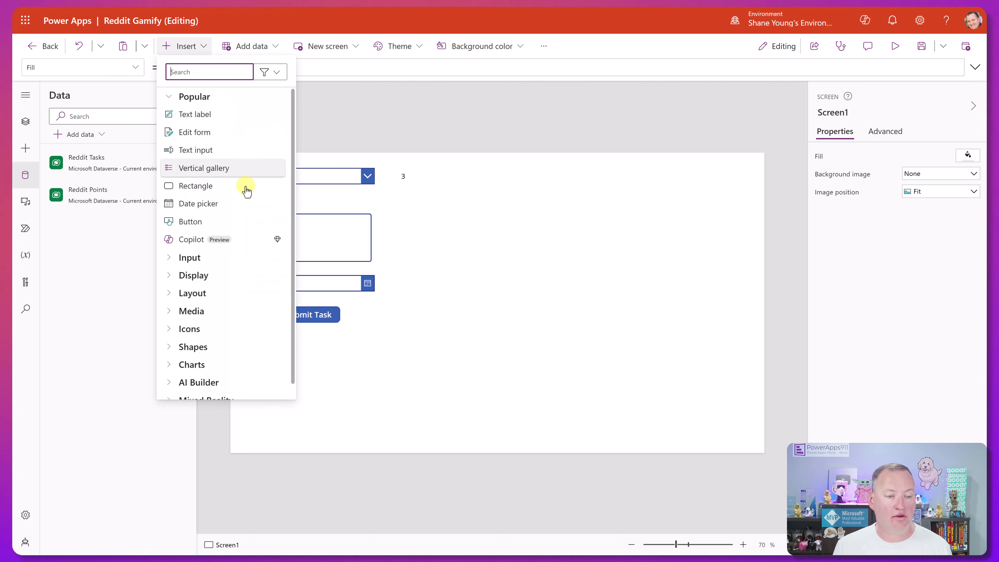
click(240, 167)
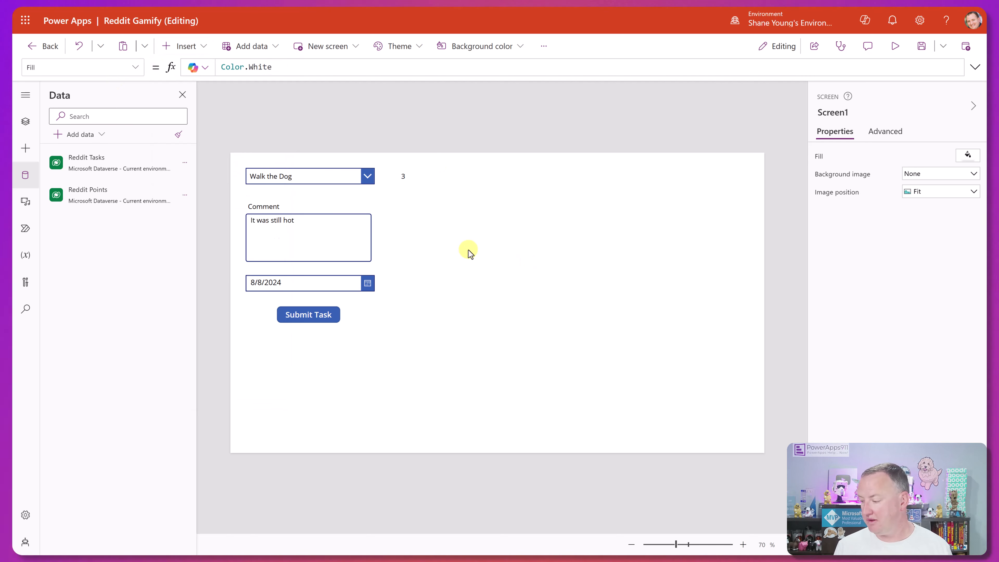
drag(438, 380, 633, 368)
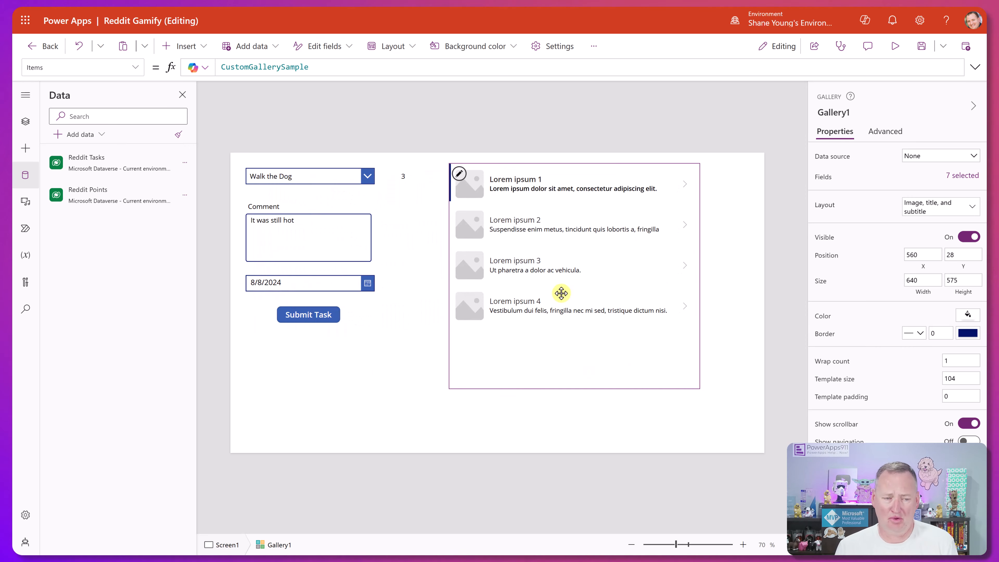
Set the gallery's Items to 'Reddit Tasks' and shrink the gallery to 520 wide by 270 high
drag(345, 65, 162, 62)
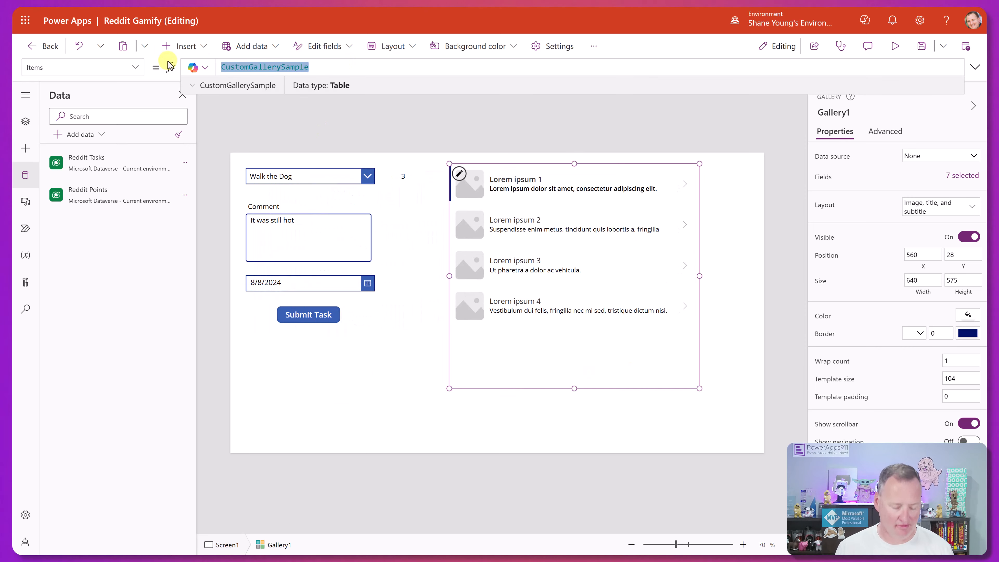
text('Reddit Tasks')
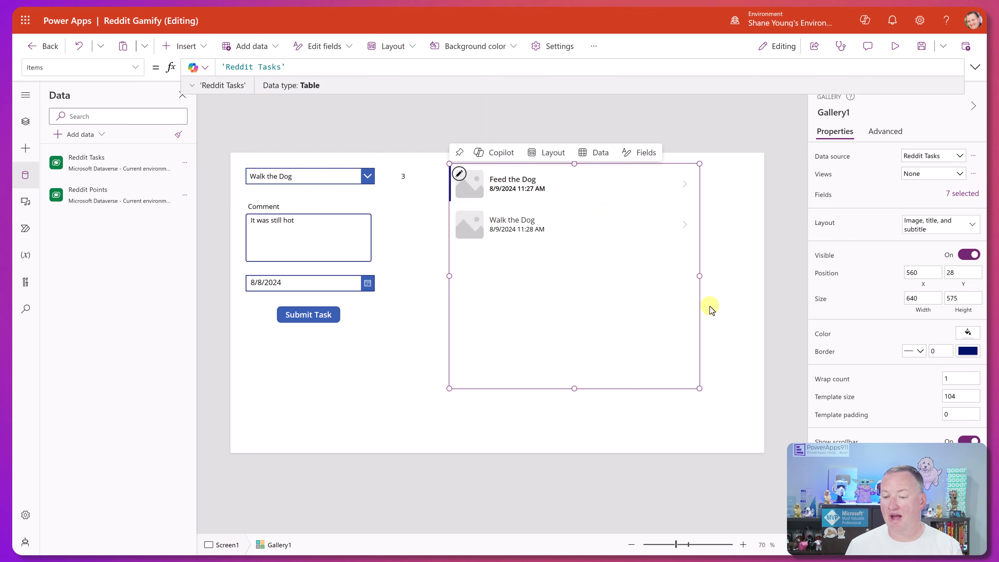
drag(698, 276, 653, 276)
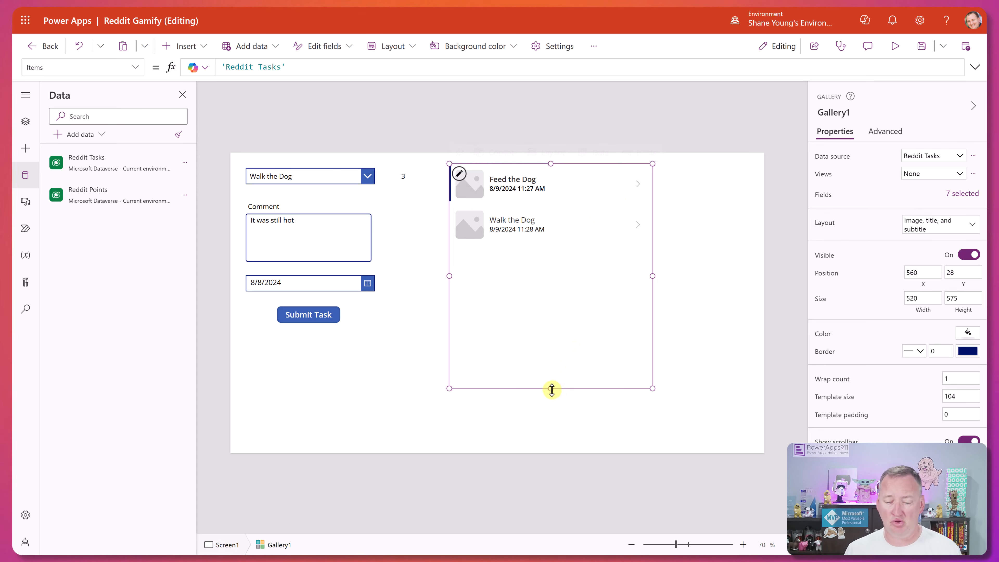
drag(551, 389, 551, 270)
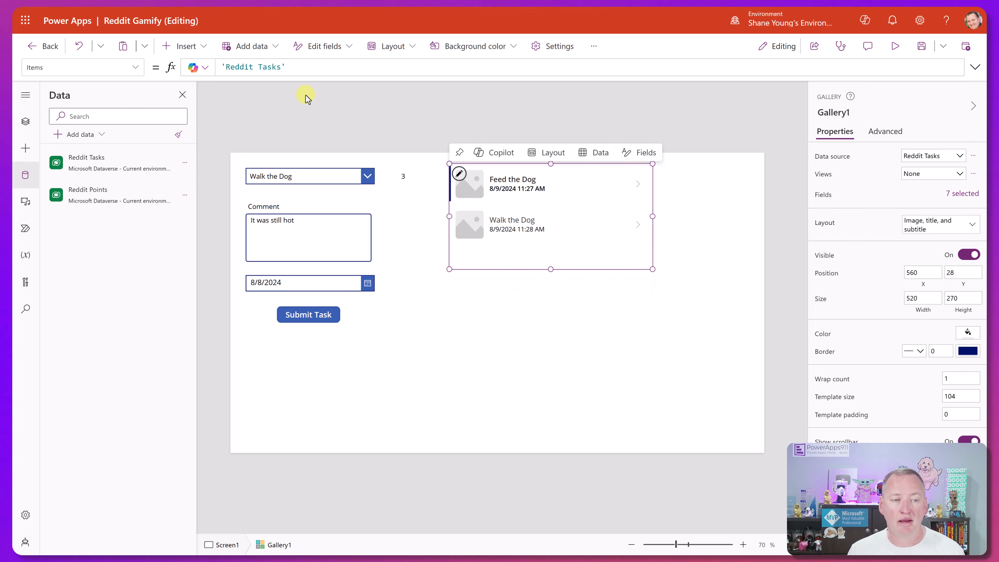
Insert a column chart, place it below the gallery, and shrink it to clear the gallery rows
click(196, 47)
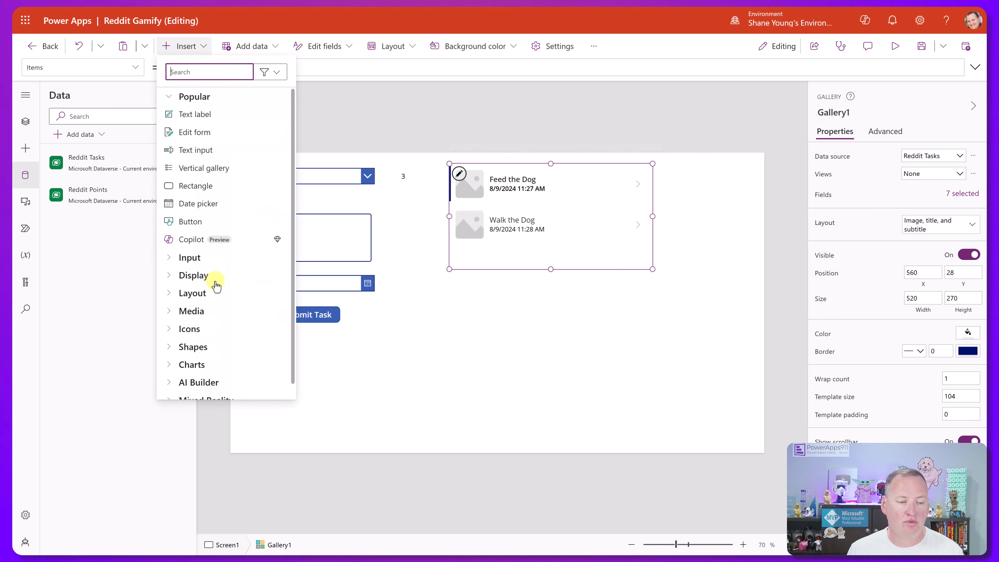
text(colum)
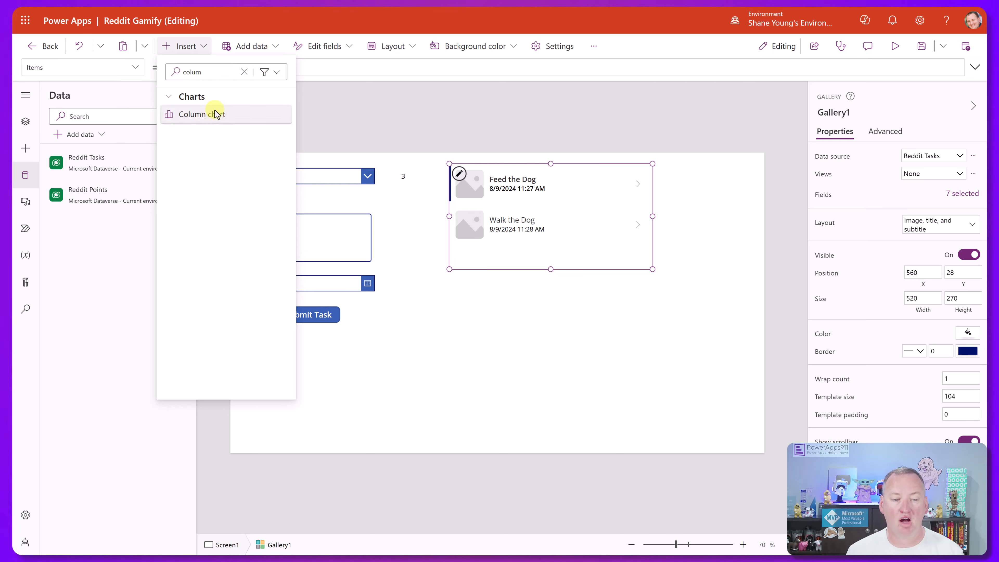
click(217, 113)
drag(288, 404, 536, 452)
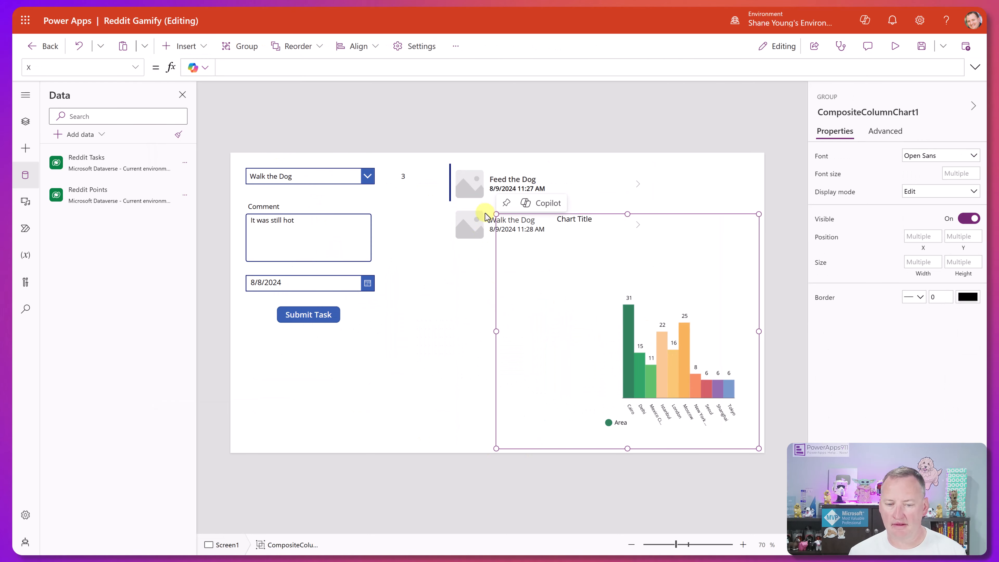
drag(493, 213, 546, 276)
Move the column plot within its chart group to X 808, Y 354, beneath the chart title
click(708, 372)
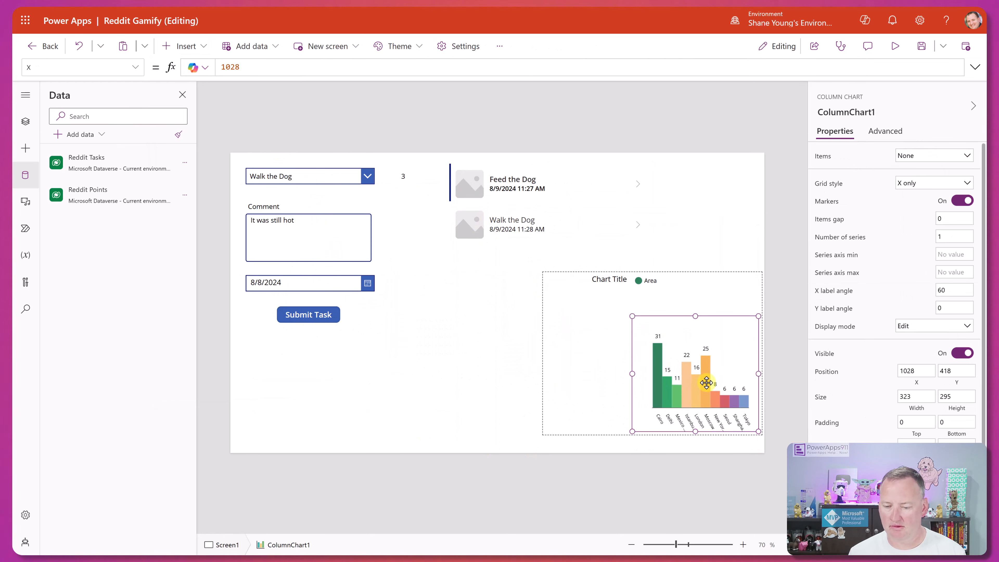
drag(707, 384, 608, 363)
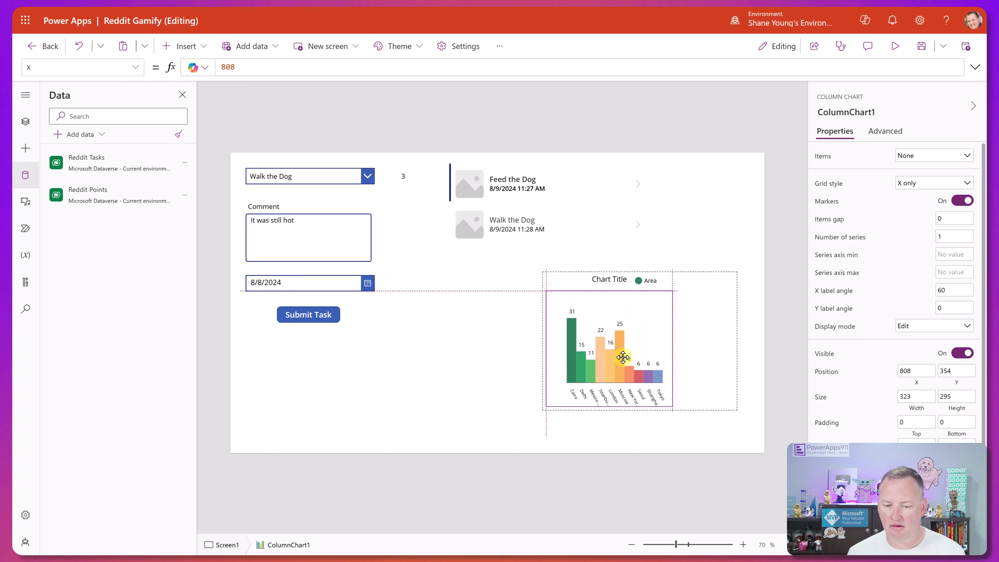
click(692, 352)
click(615, 339)
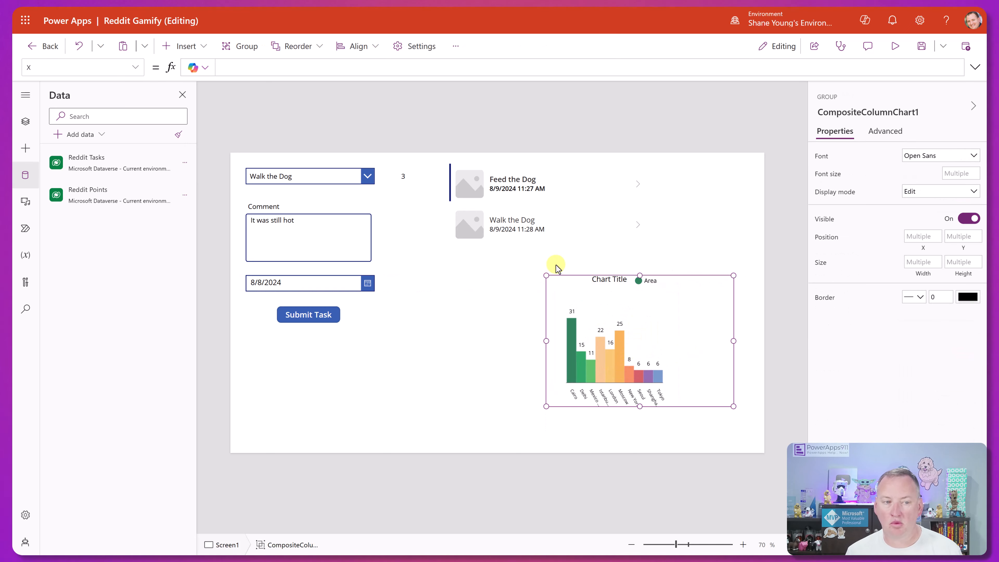
Set the column chart's Items property to 'Reddit Points'
click(604, 350)
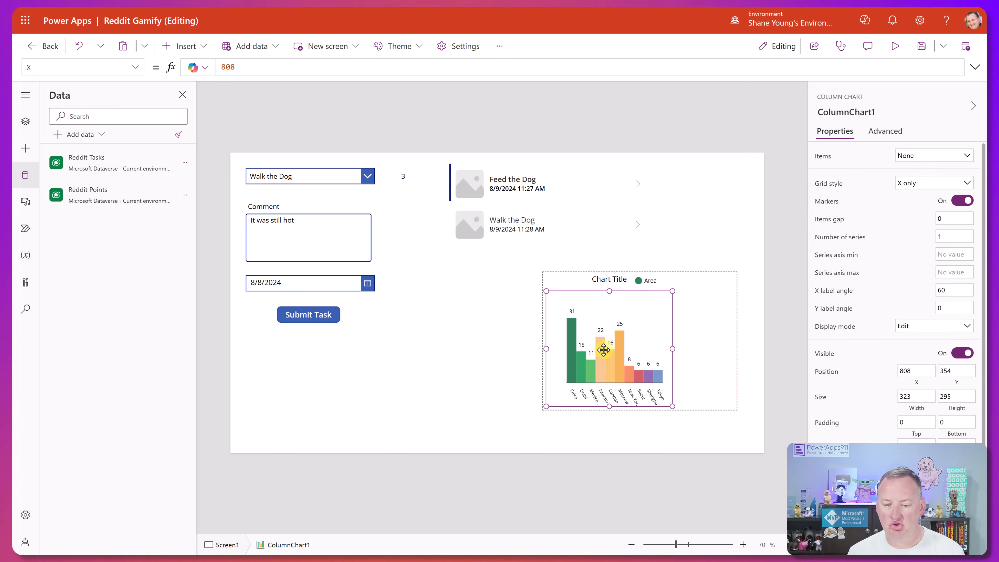
click(129, 71)
scroll(95, 302, up, 5)
click(94, 191)
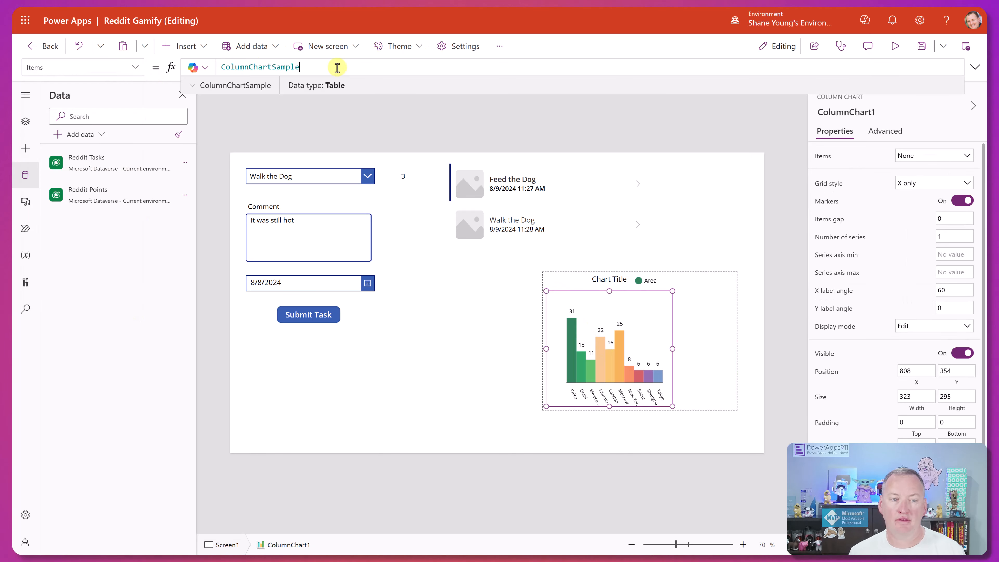
drag(337, 67, 197, 63)
text('Reddit Points')
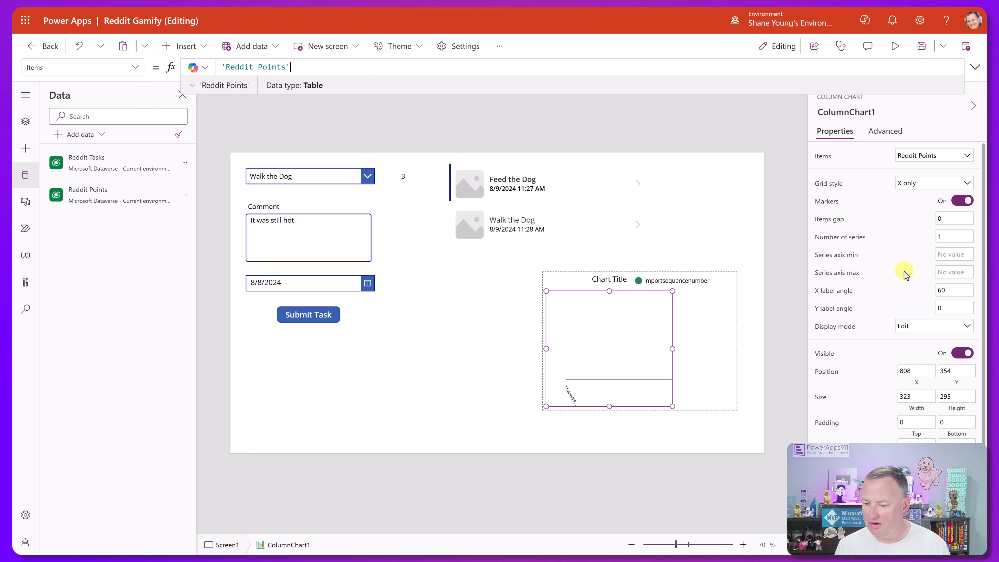
Set the column chart's first series to Total Points Earned and widen the plot to nearly fill its group
click(886, 130)
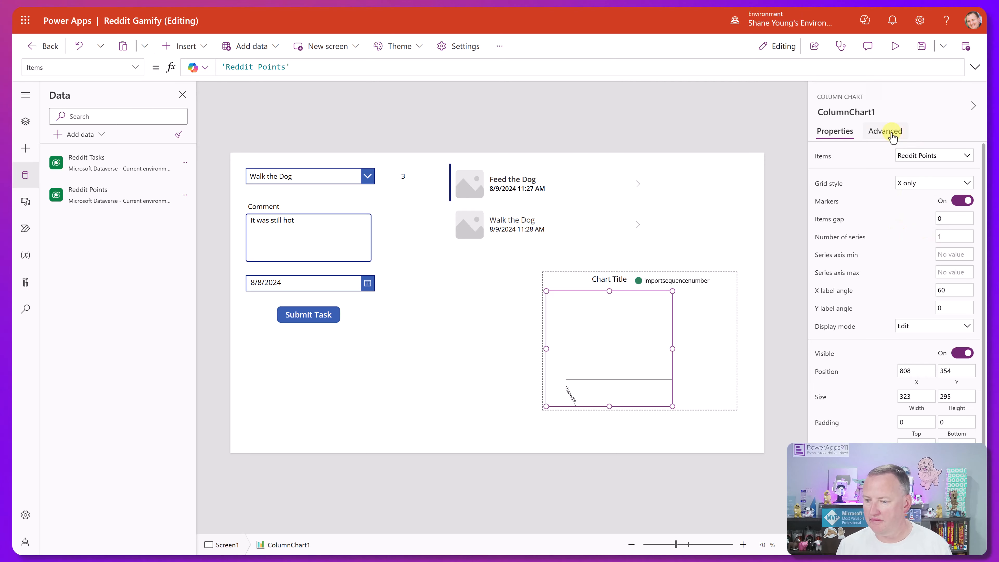
click(910, 410)
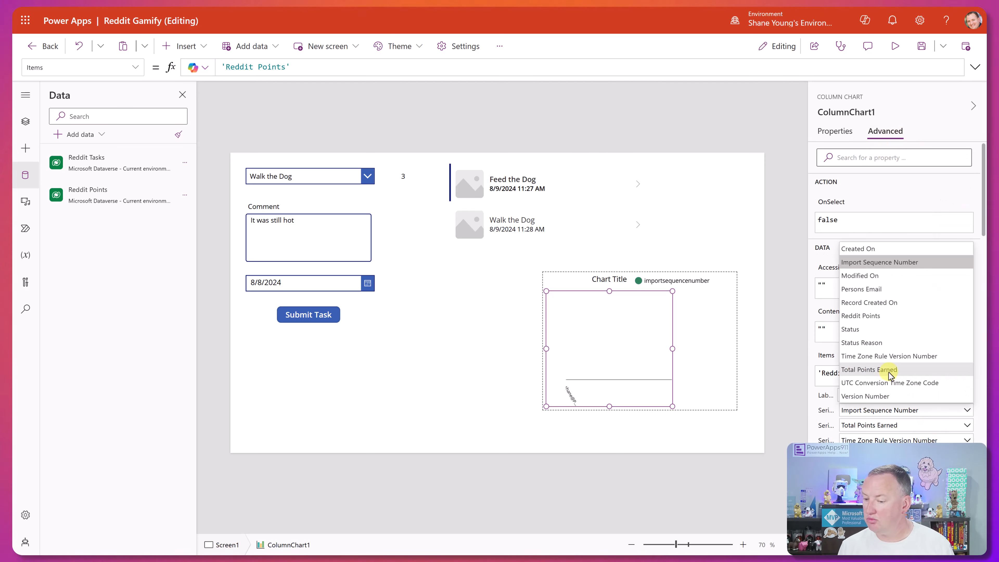
click(888, 371)
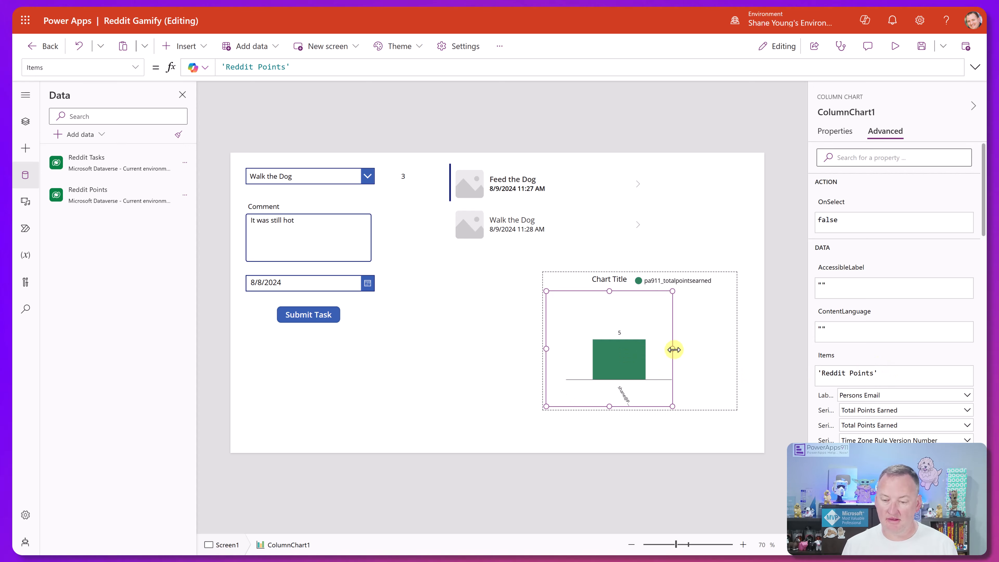
drag(673, 348, 725, 346)
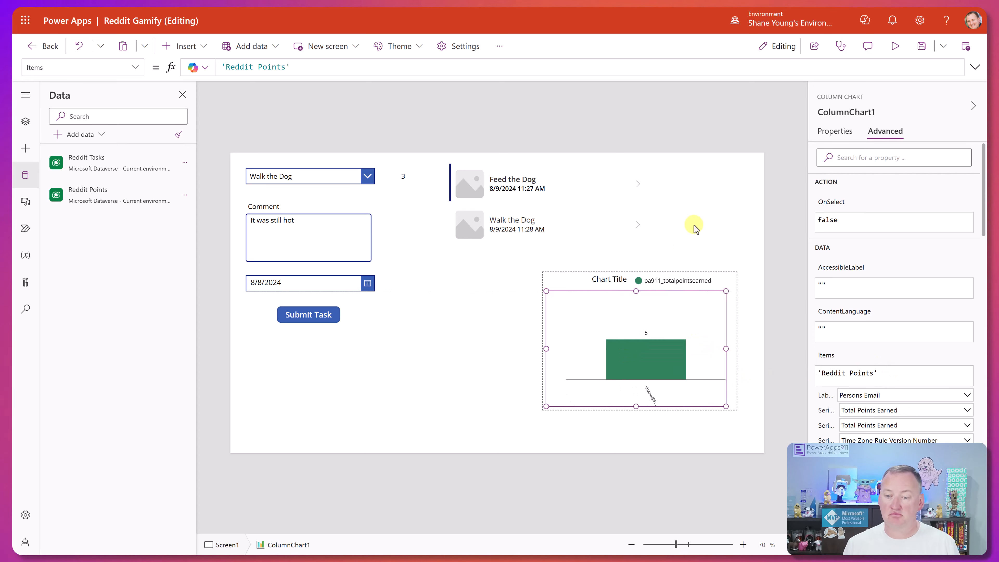
click(706, 236)
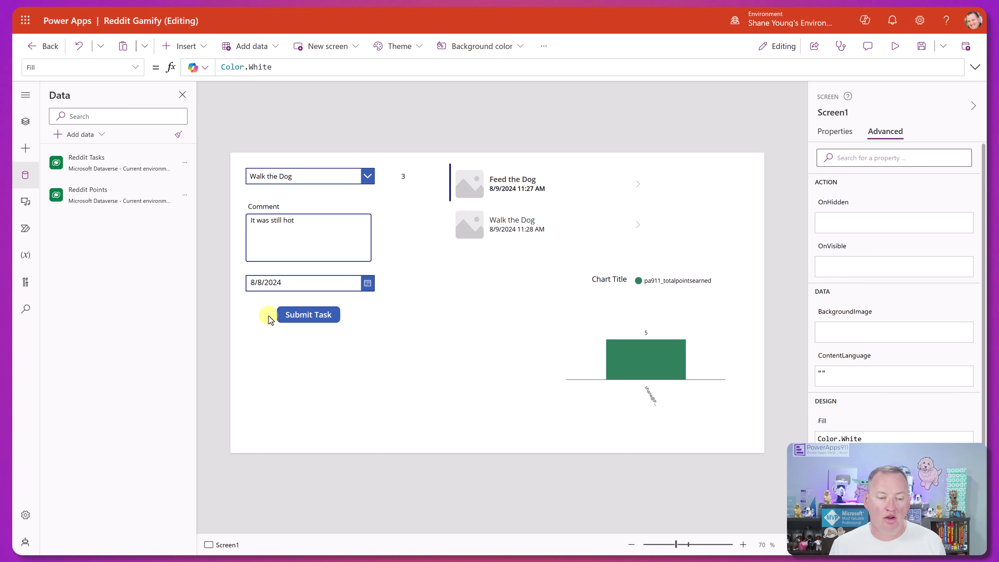
Examine the Submit Task button's OnSelect formula, focusing on the With and Patch block that updates Reddit Points
click(302, 313)
drag(443, 81, 444, 169)
click(467, 73)
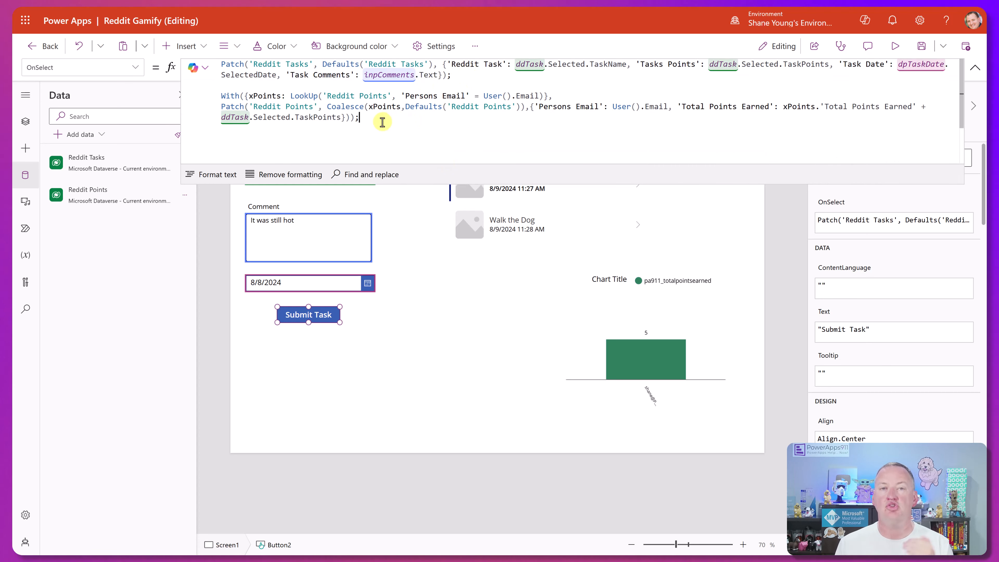
drag(383, 123, 210, 102)
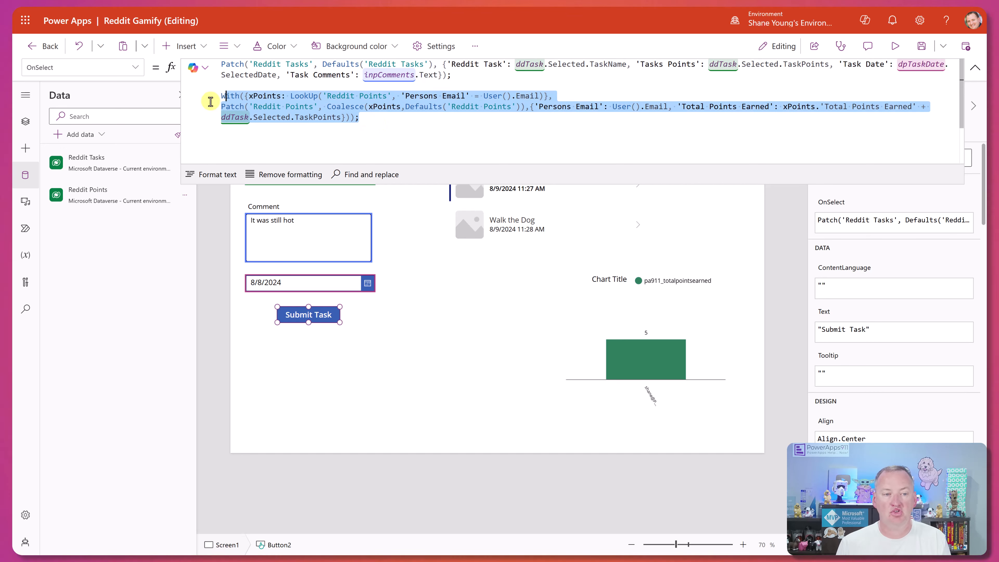
click(434, 134)
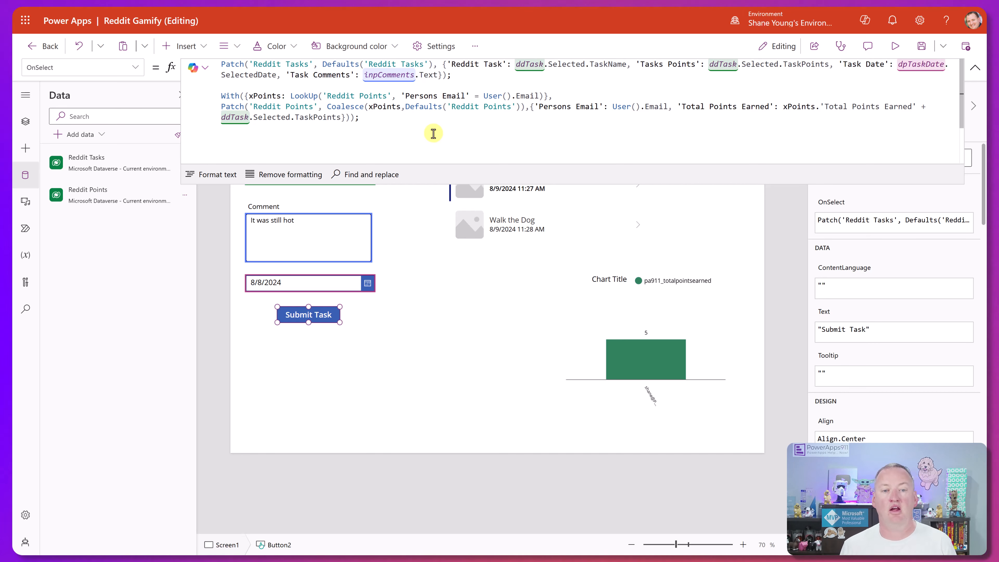
drag(407, 123, 221, 96)
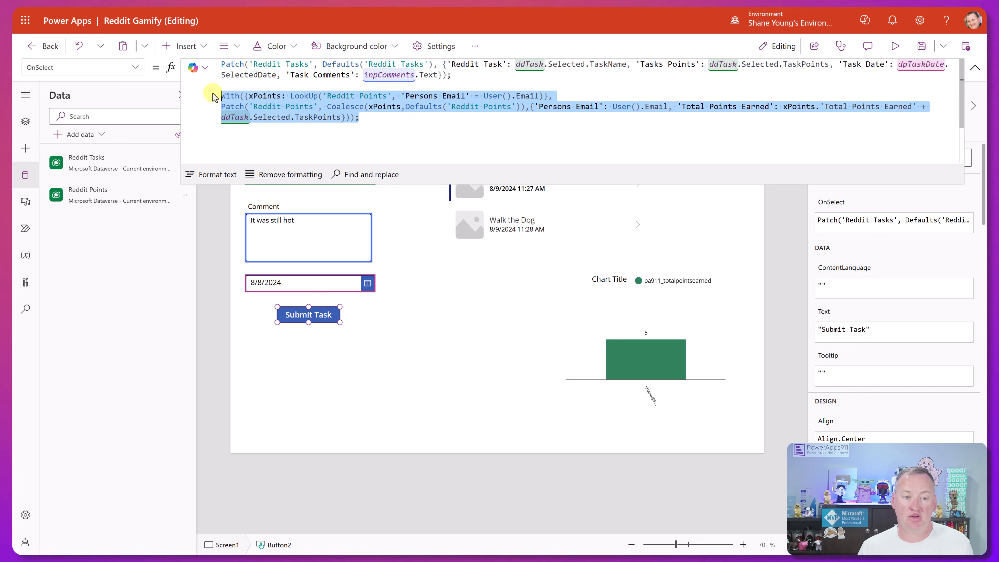
click(460, 79)
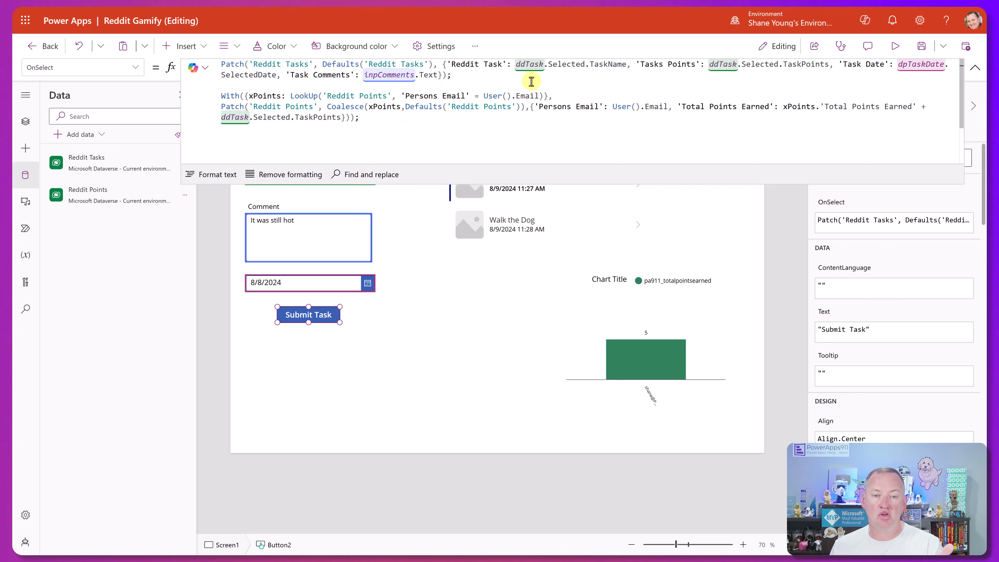